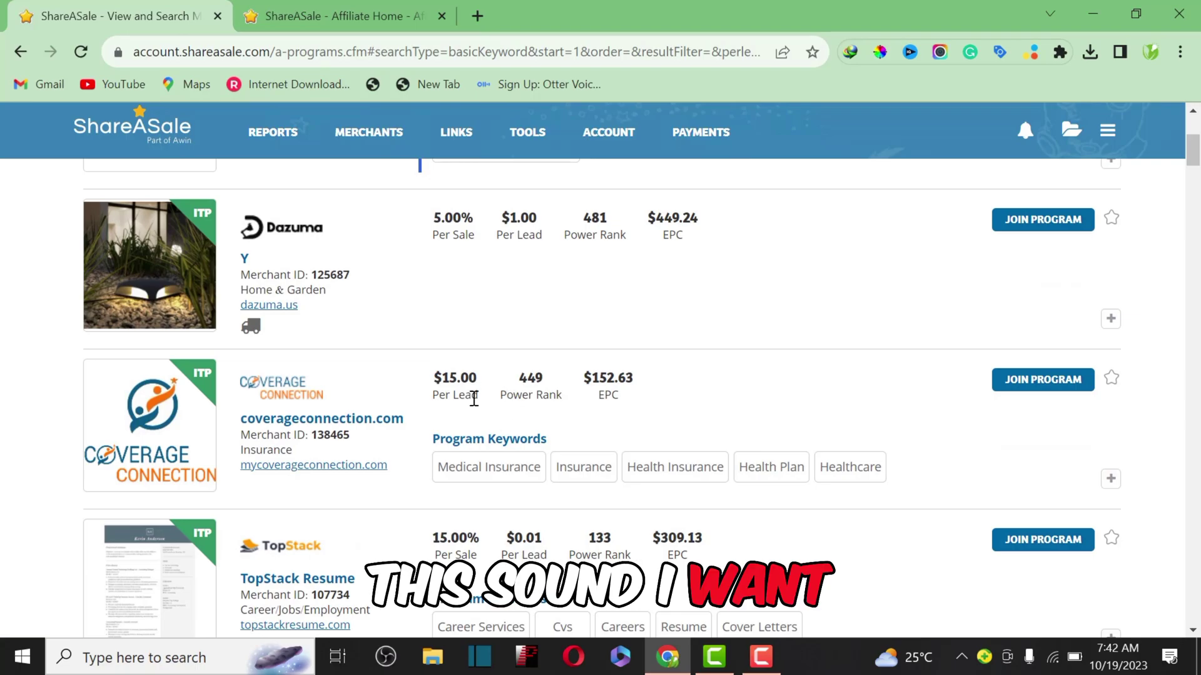
Step: Highlight Coverage Connection's $15.00 per-lead payout and FreshBooks' $55.00 per-sale and $5.00 per-lead payouts
left_click_drag(492, 397, 443, 381)
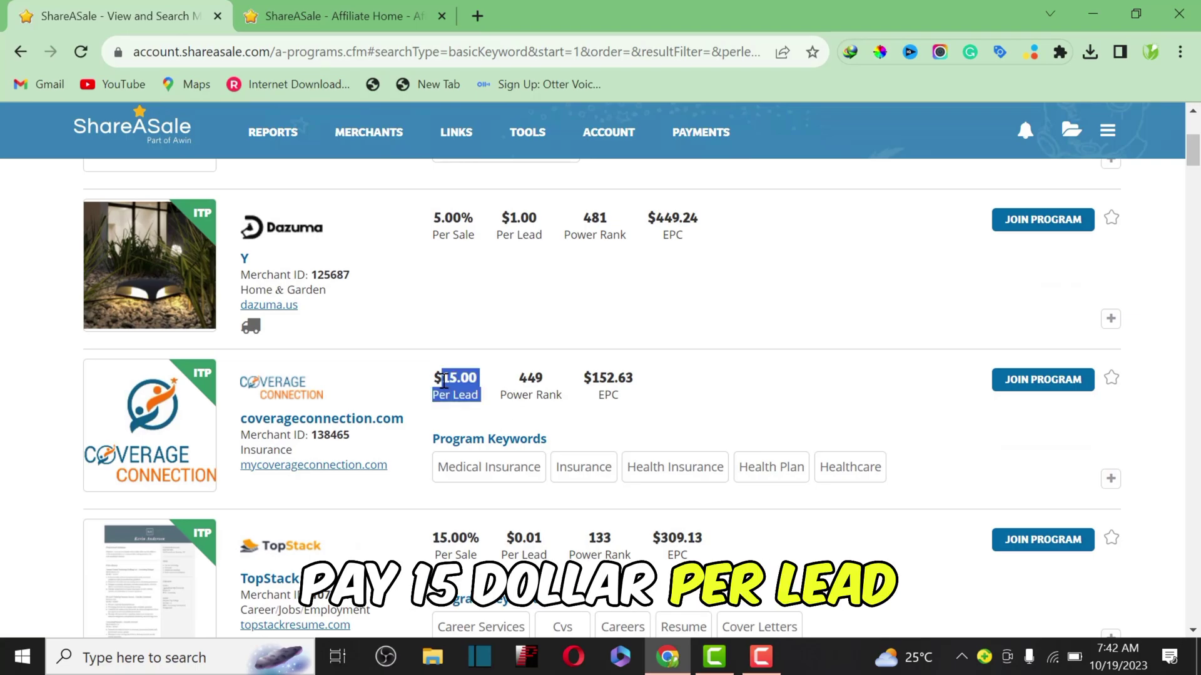
scroll(445, 384, "down", 4)
left_click_drag(477, 436, 436, 416)
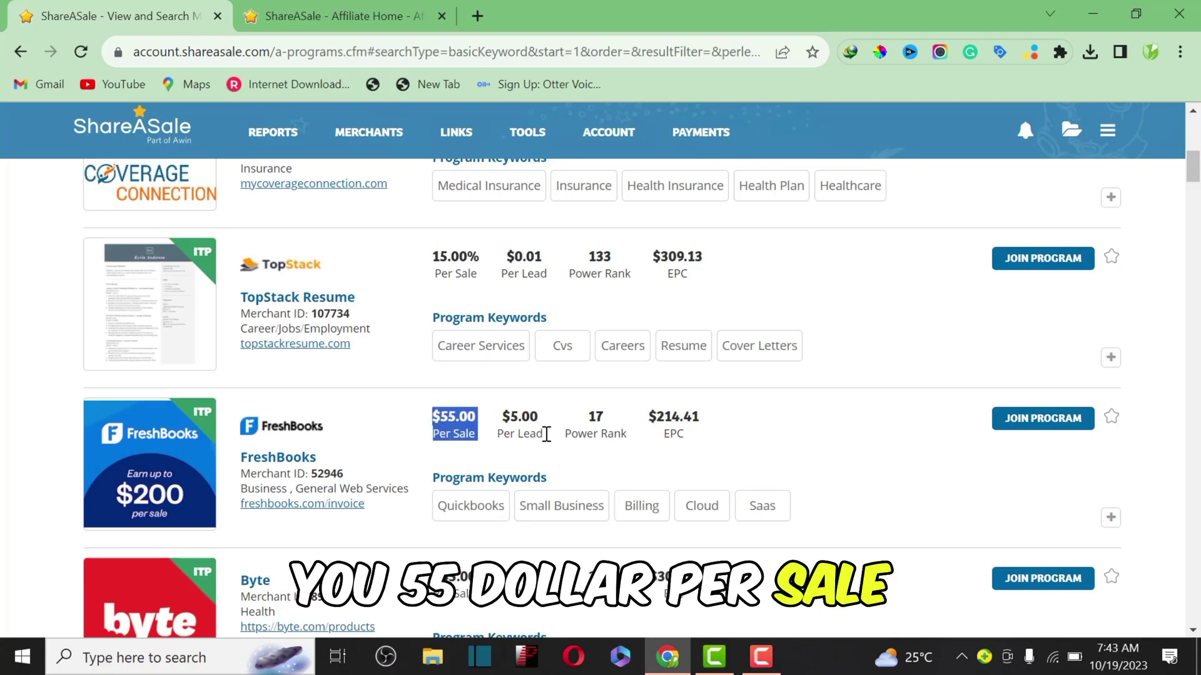
left_click_drag(544, 436, 500, 431)
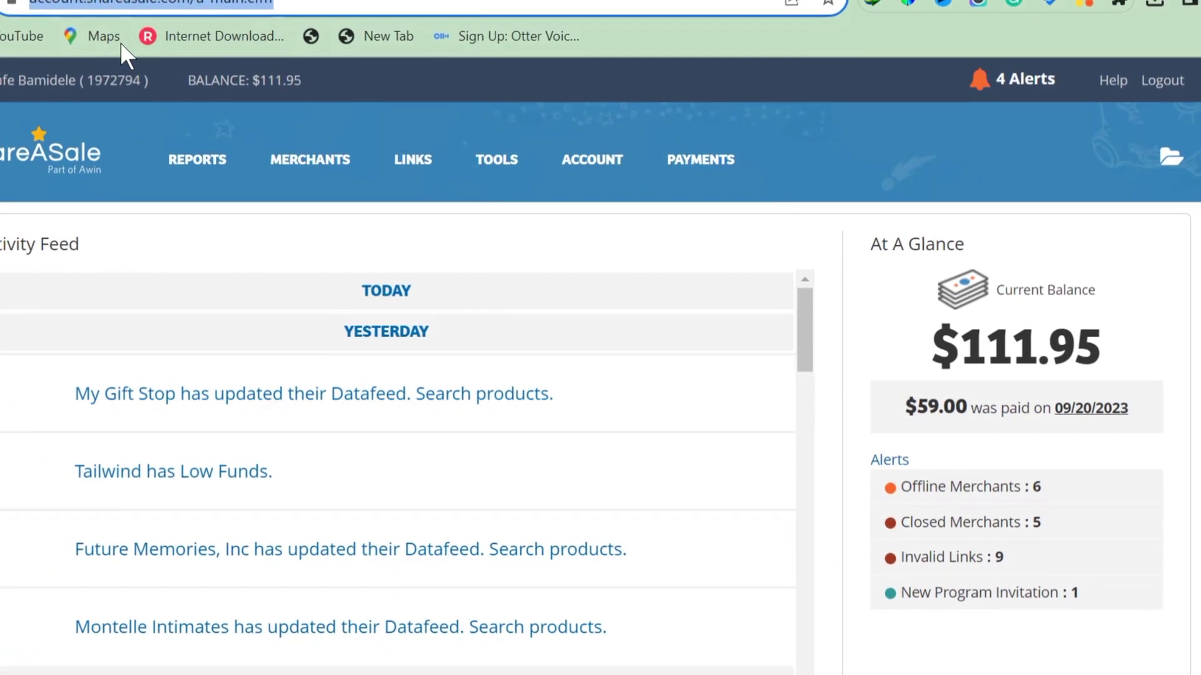
Step: Highlight the $111.95 current balance, then scroll through the Past Revenue Report payment table
left_click_drag(1106, 357, 931, 368)
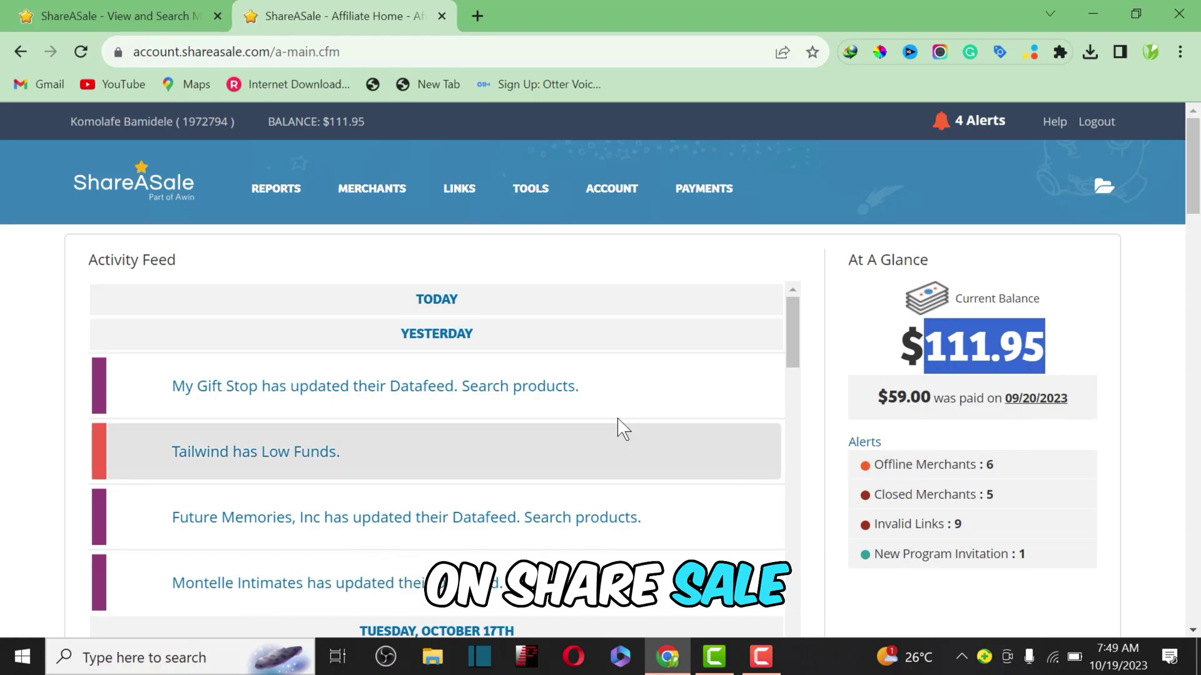
mouse_move(712, 192)
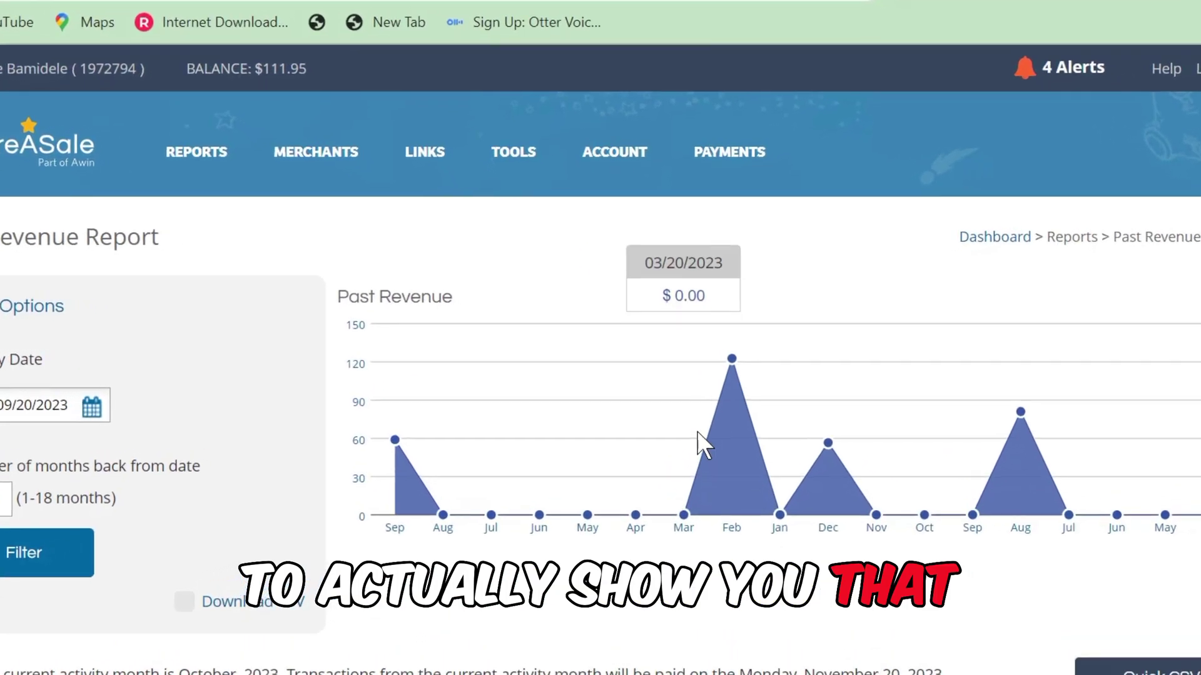
scroll(1015, 431, "down", 6)
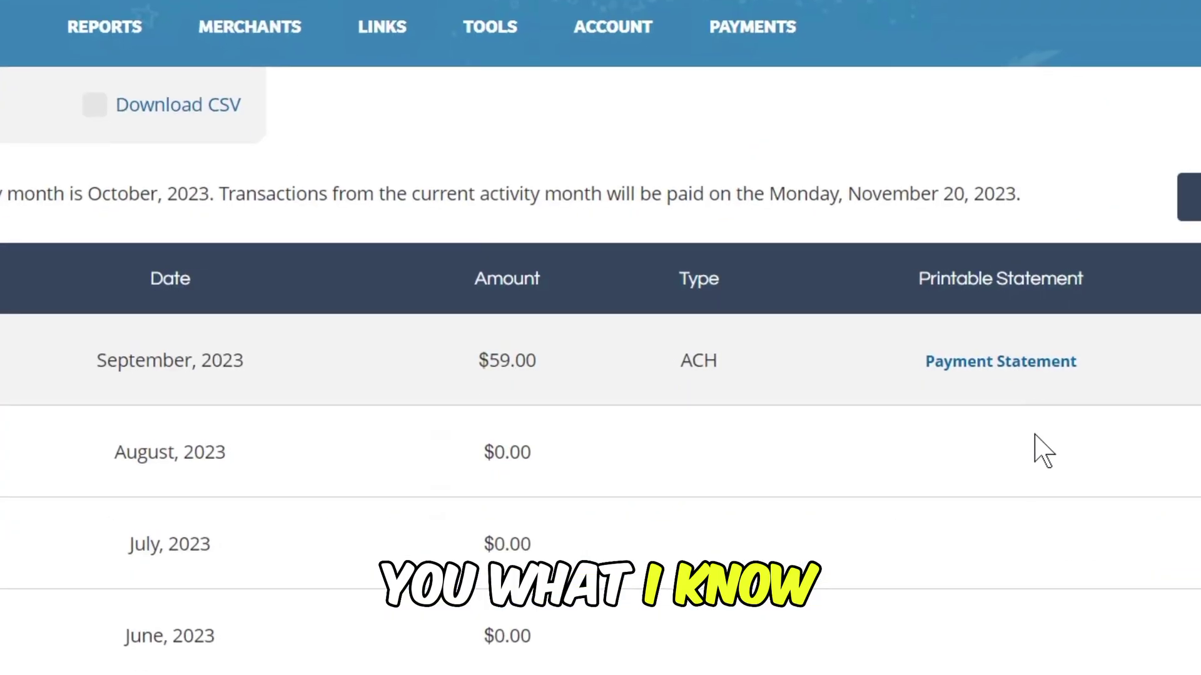
scroll(1025, 433, "down", 2)
scroll(1025, 433, "up", 3)
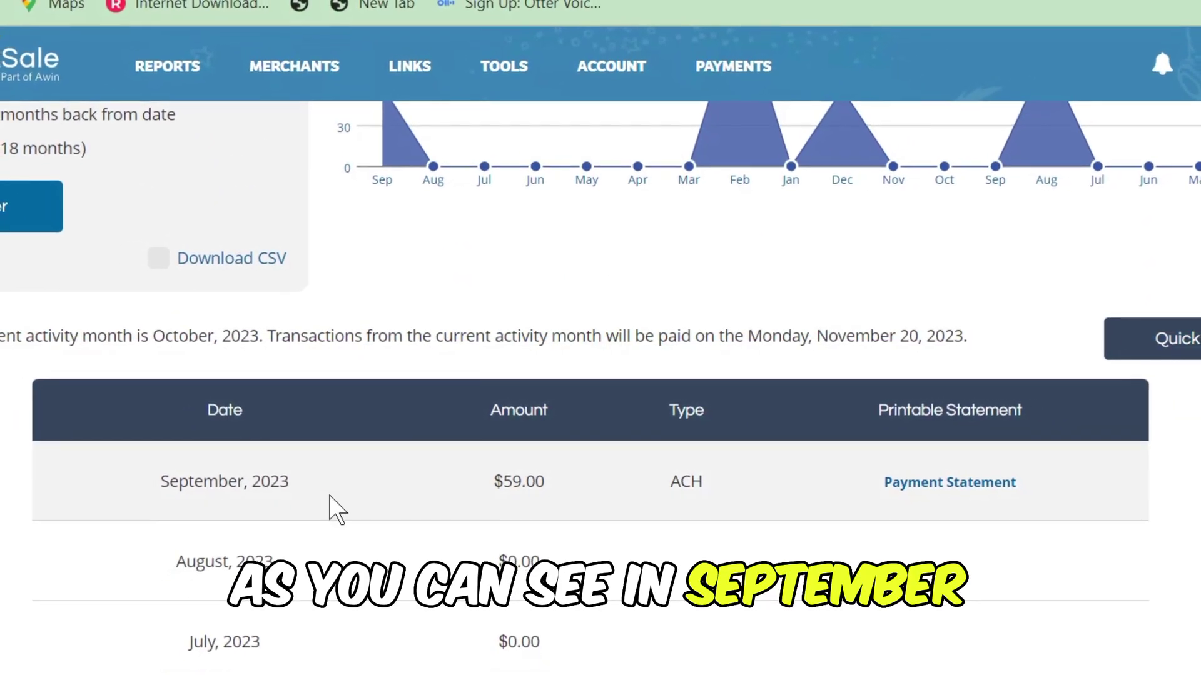
scroll(544, 485, "down", 5)
scroll(547, 484, "down", 6)
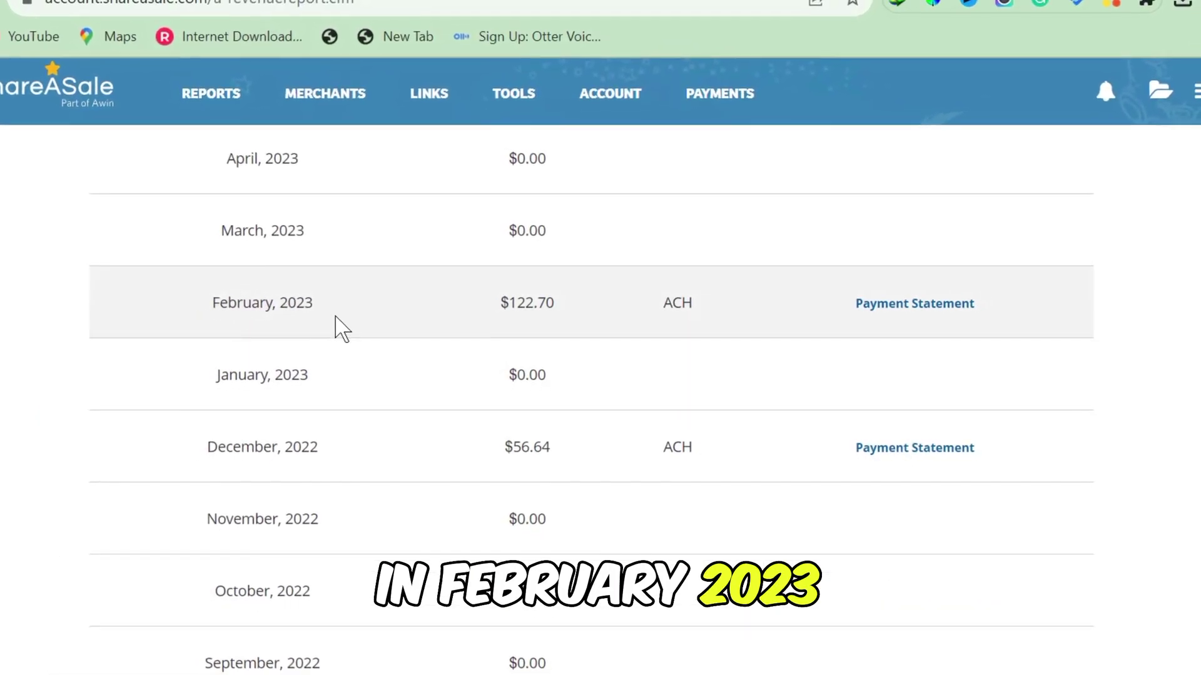
scroll(544, 351, "down", 3)
scroll(547, 350, "down", 8)
scroll(548, 349, "up", 6)
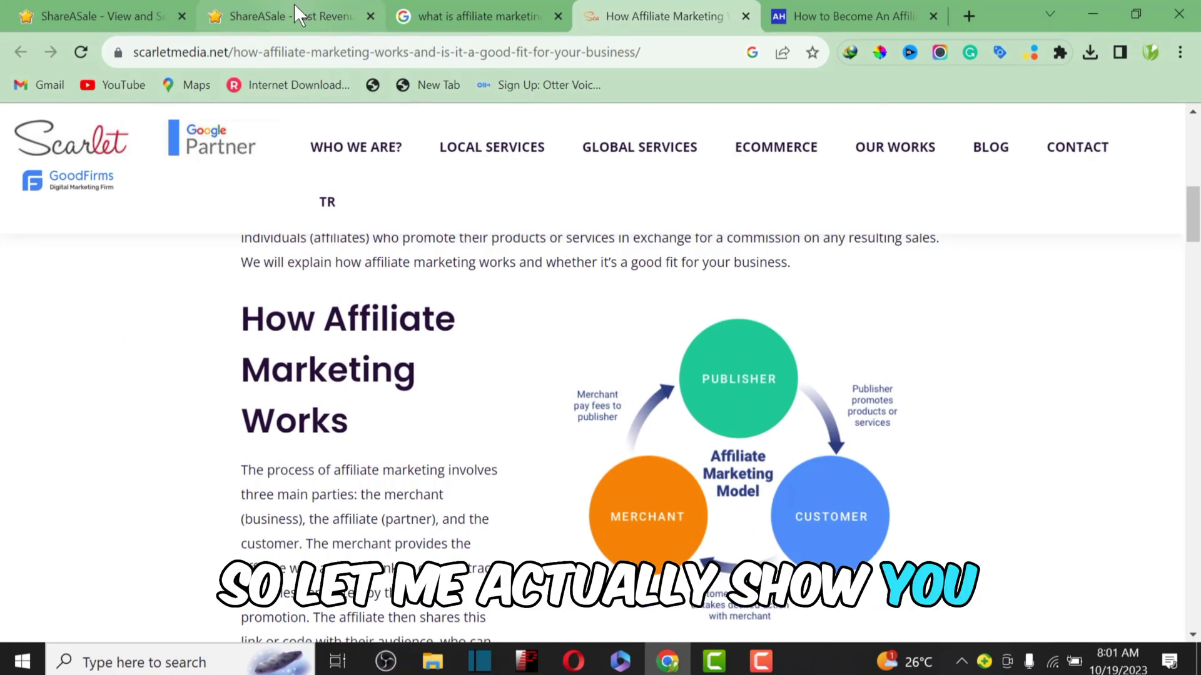
Step: Return to the Past Revenue Report tab and log out of the affiliate account
left_click(298, 14)
scroll(522, 113, "up", 7)
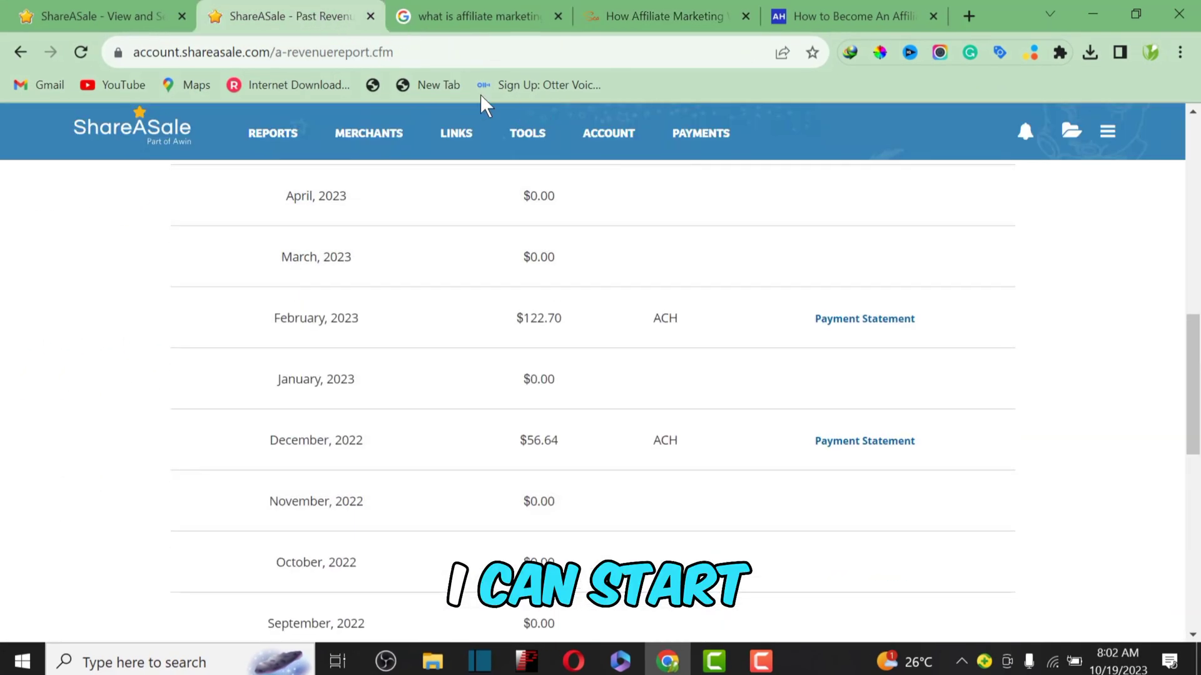
scroll(747, 228, "up", 10)
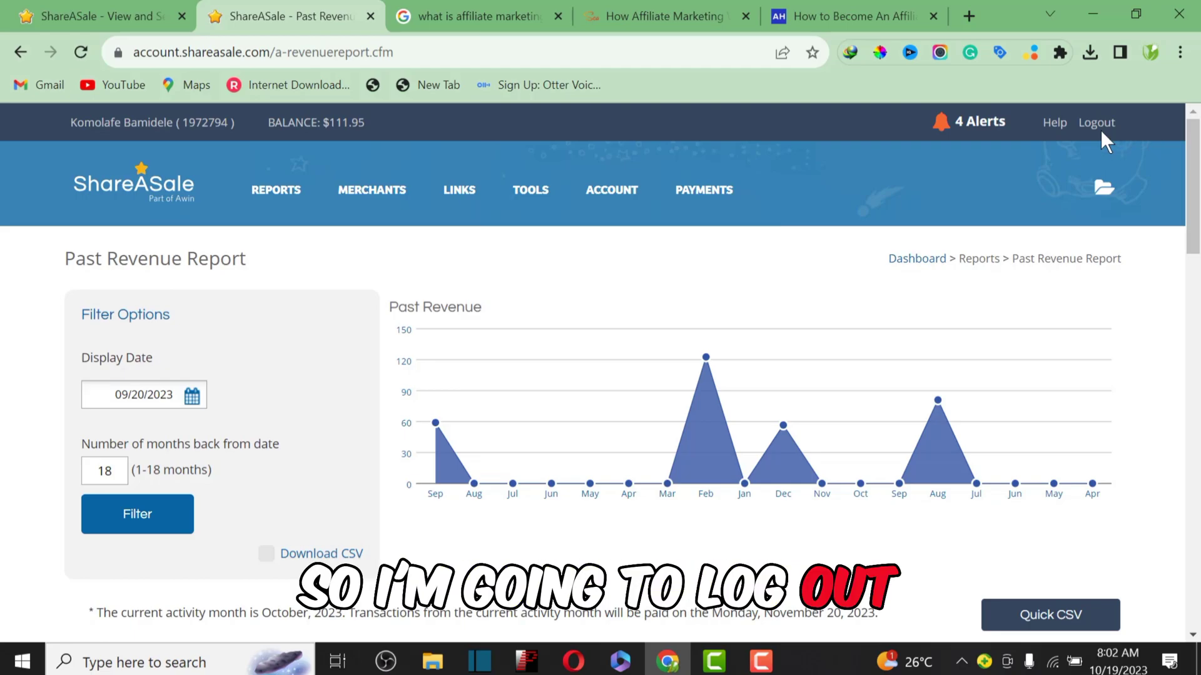
left_click(1096, 124)
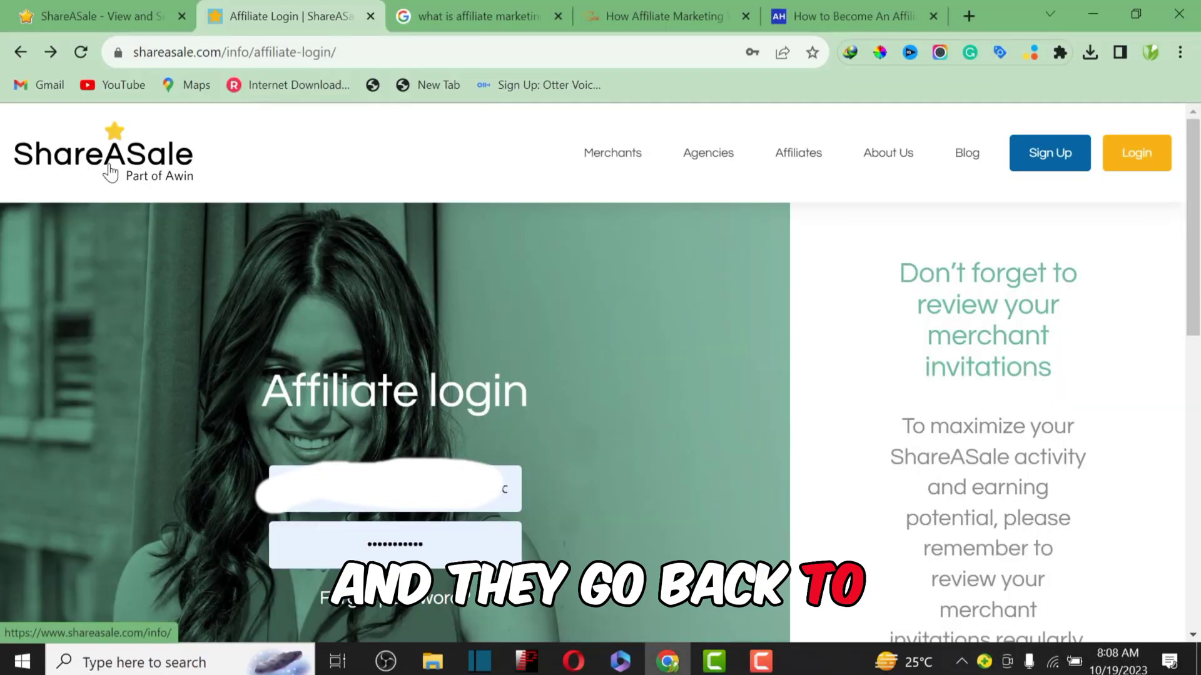
Step: Open the ShareASale homepage and highlight the 270,000+ active publishers figure
left_click(110, 170)
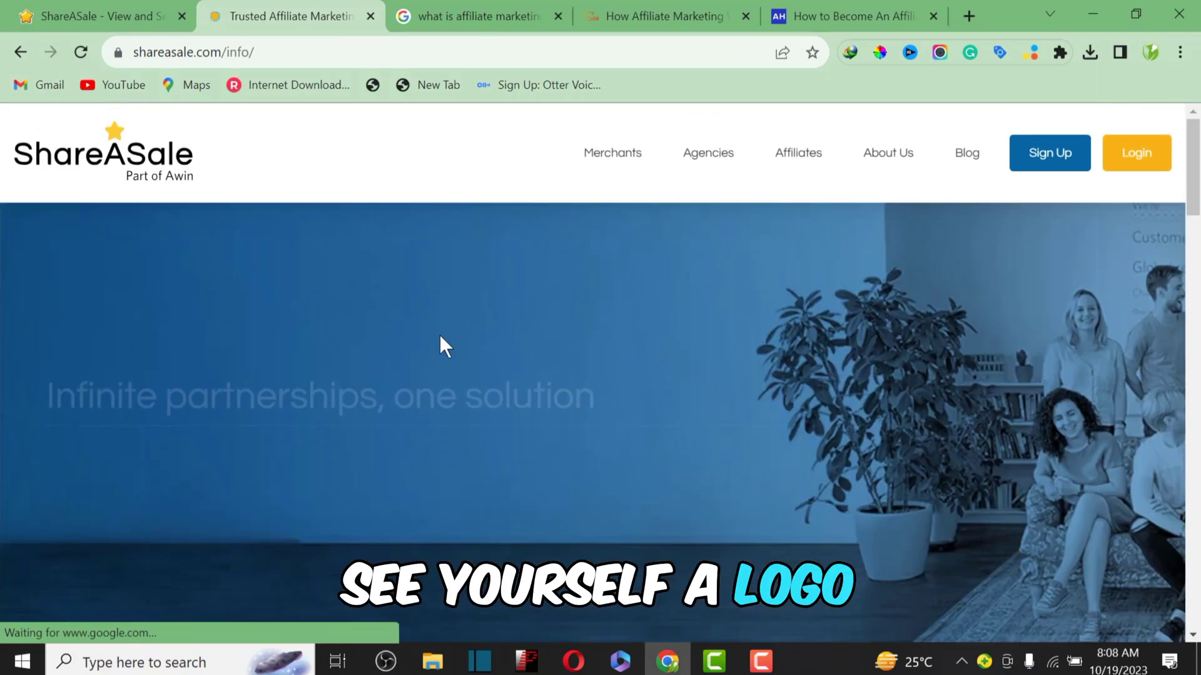
scroll(440, 335, "down", 3)
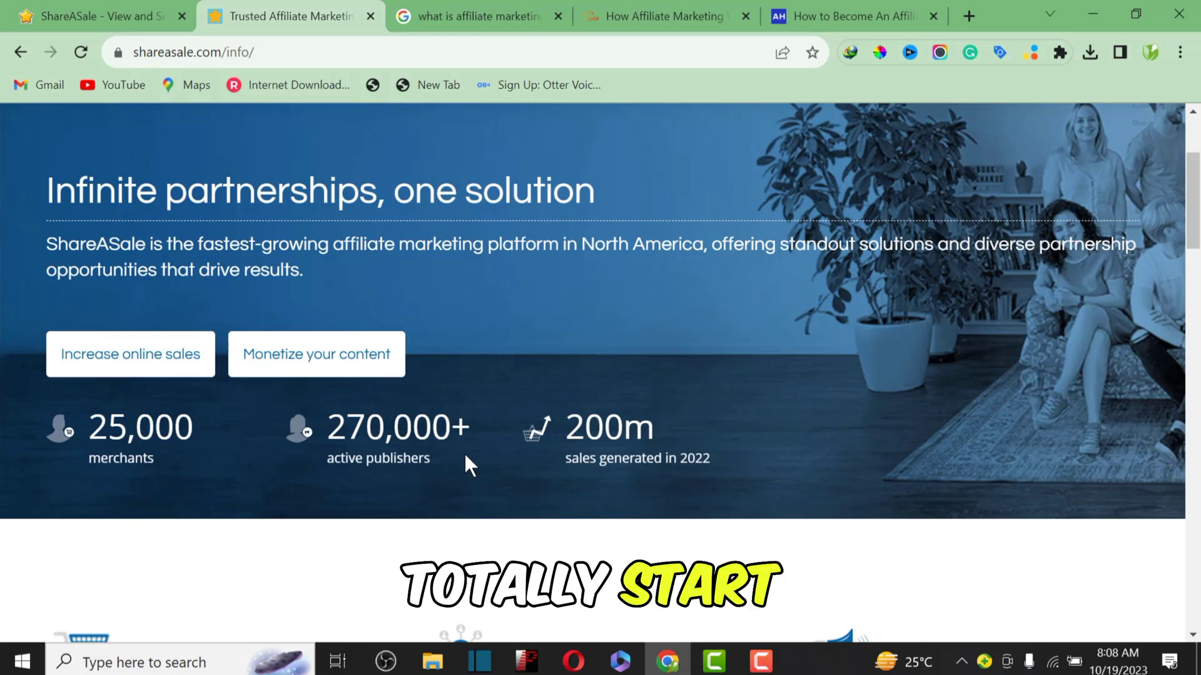
left_click_drag(464, 451, 366, 429)
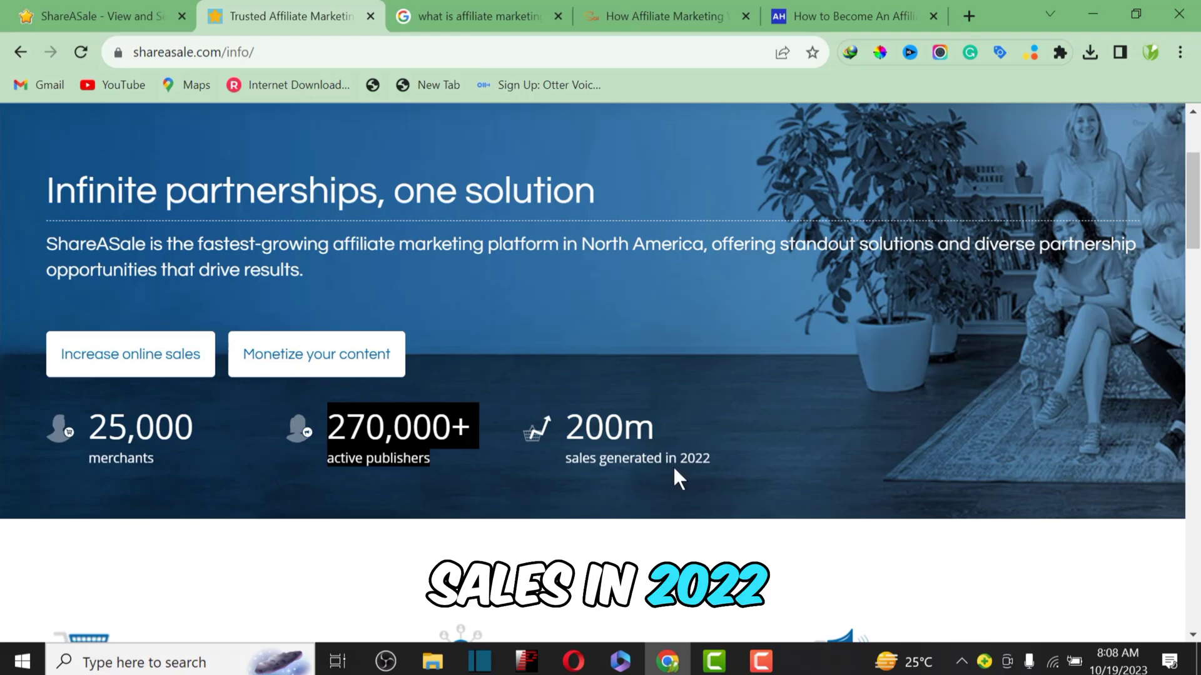
Step: Scroll through the homepage's solutions and custom tools, then back to the top
scroll(847, 429, "down", 15)
scroll(849, 436, "down", 5)
scroll(845, 441, "up", 15)
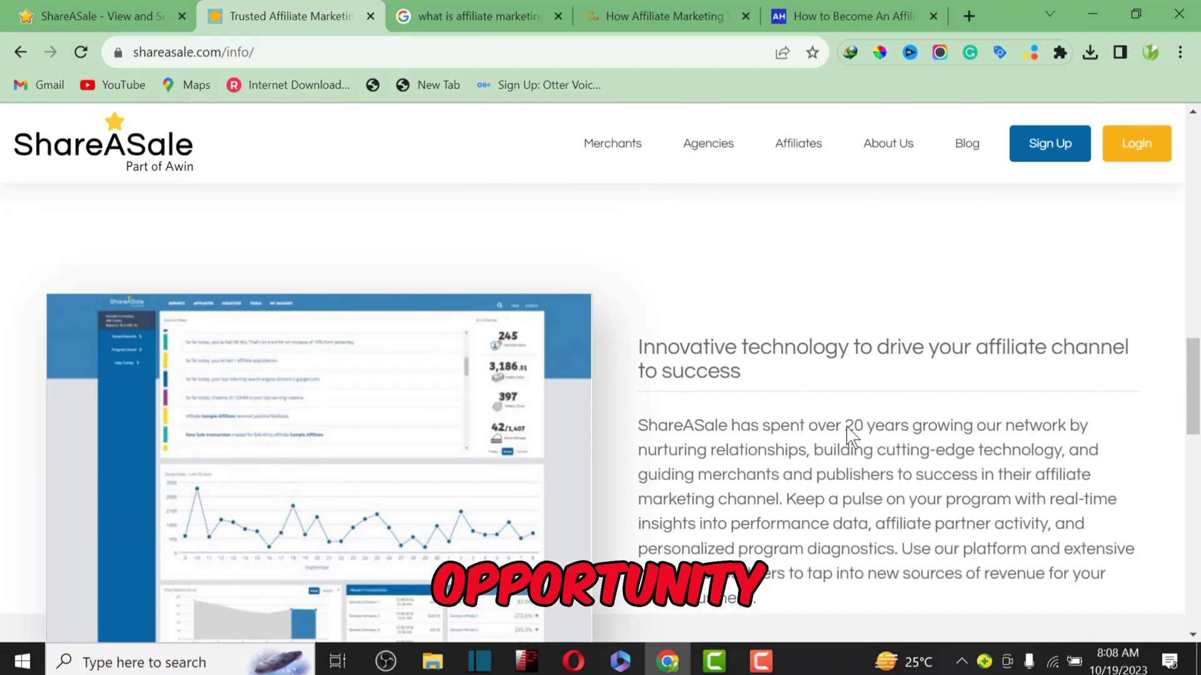
scroll(795, 459, "down", 10)
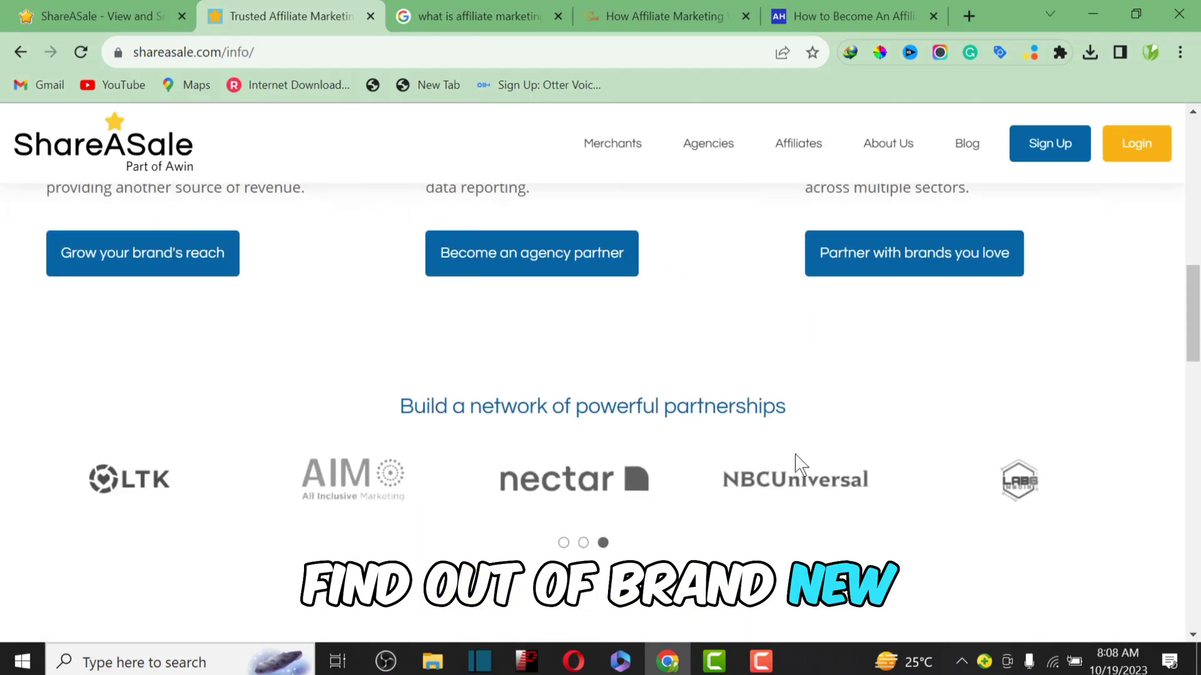
scroll(799, 462, "down", 10)
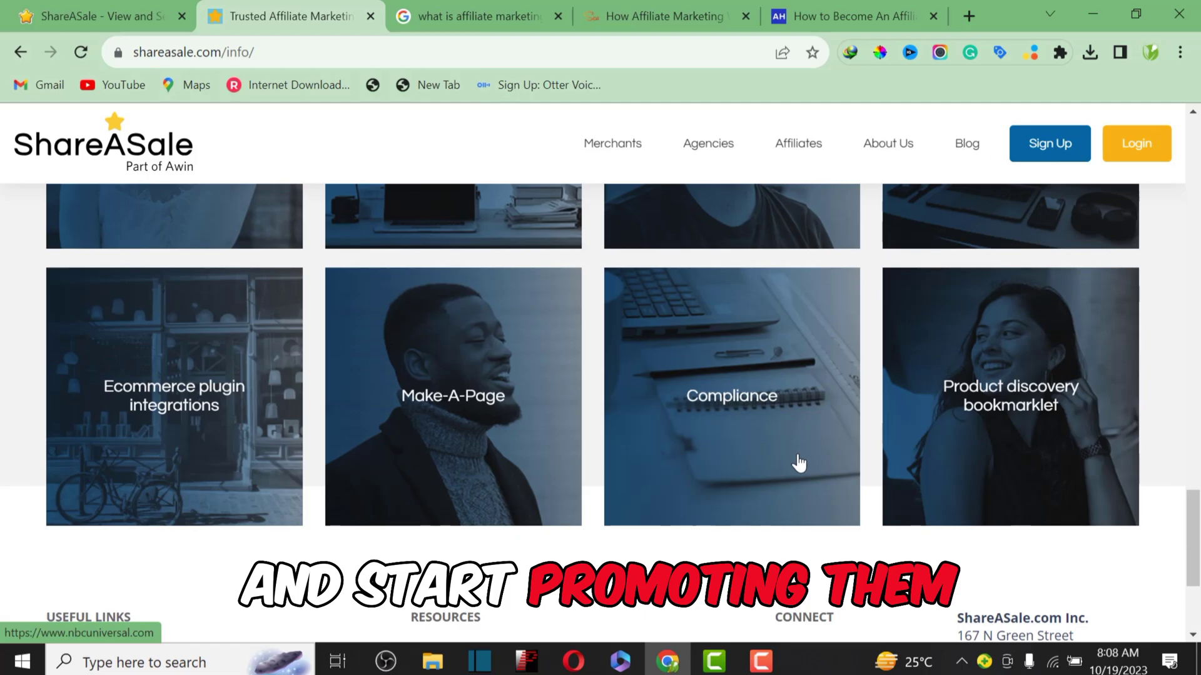
scroll(799, 463, "up", 9)
scroll(798, 463, "up", 5)
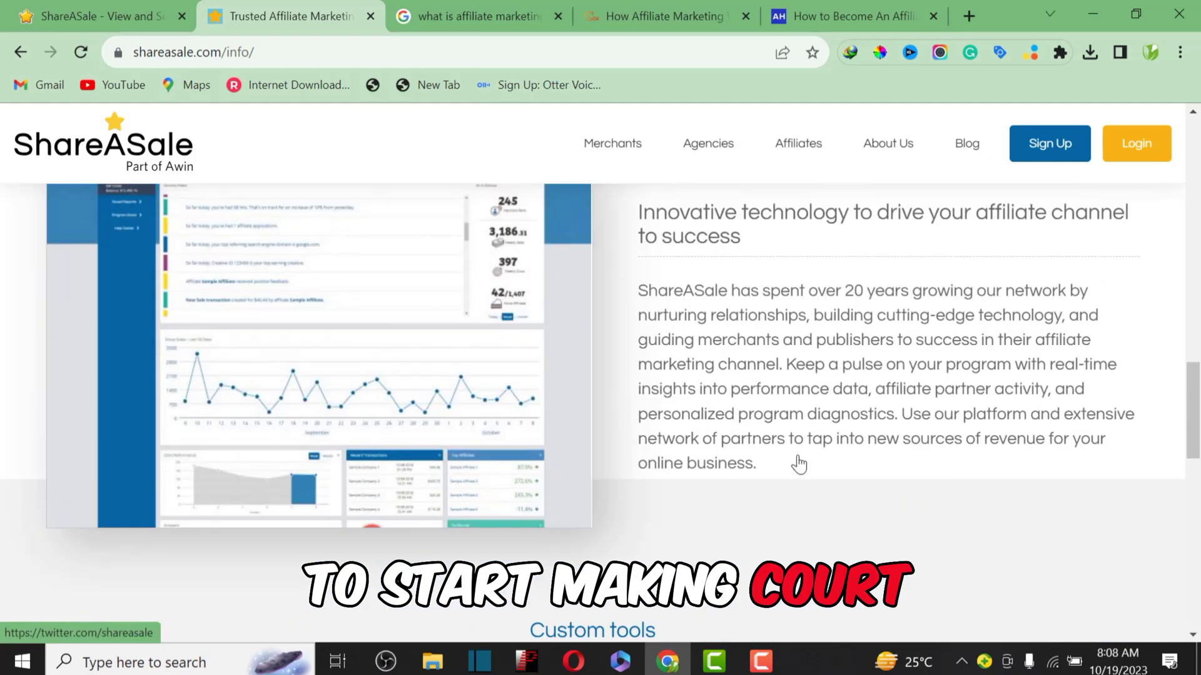
scroll(799, 463, "up", 15)
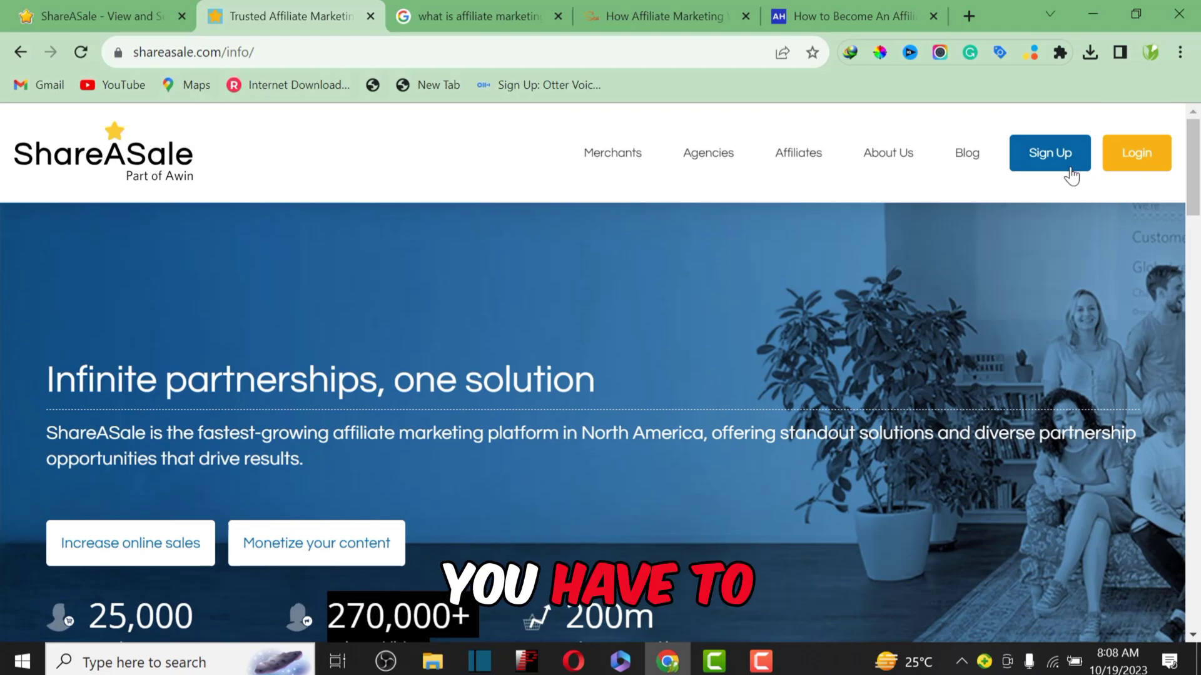
Step: Choose Affiliate Sign Up from the Sign Up menu
mouse_move(1063, 164)
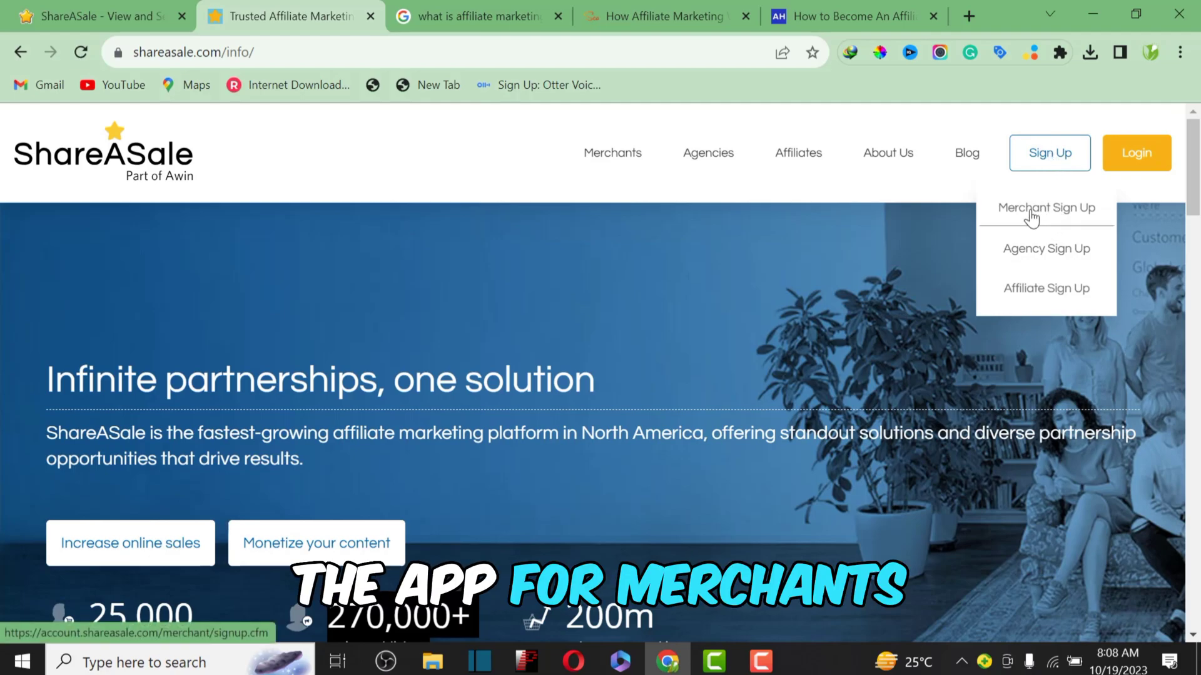
left_click(1036, 289)
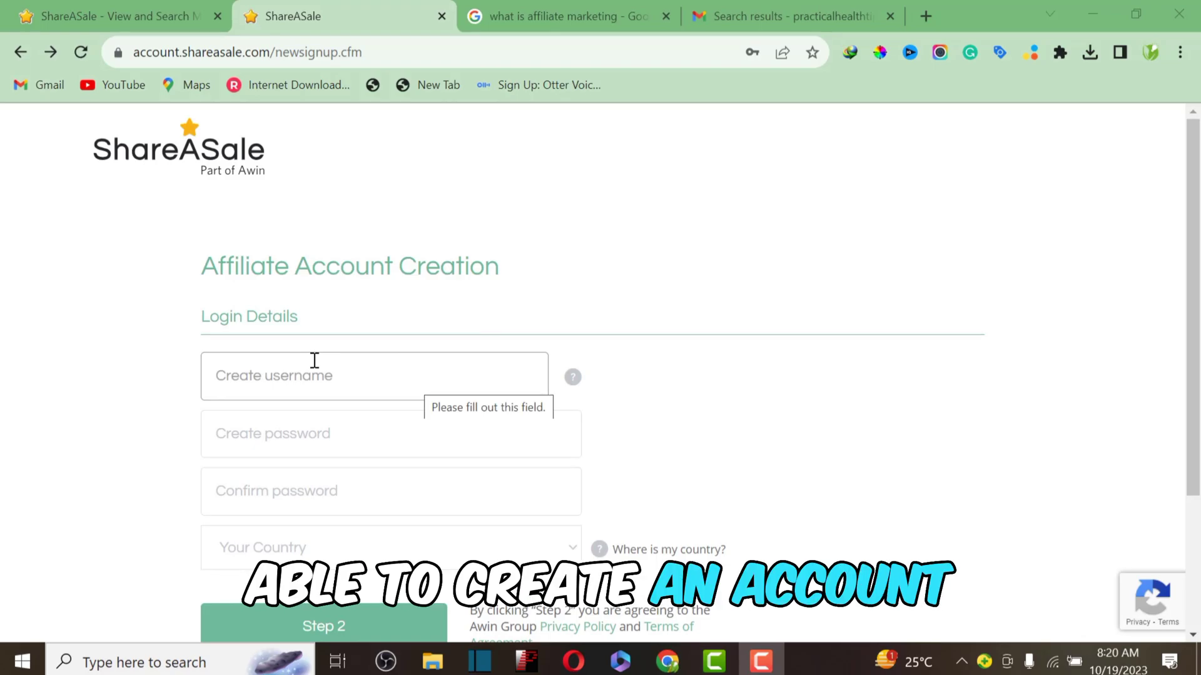
Step: Fill the username from a saved entry, removing its last character
left_click(356, 622)
left_click(321, 386)
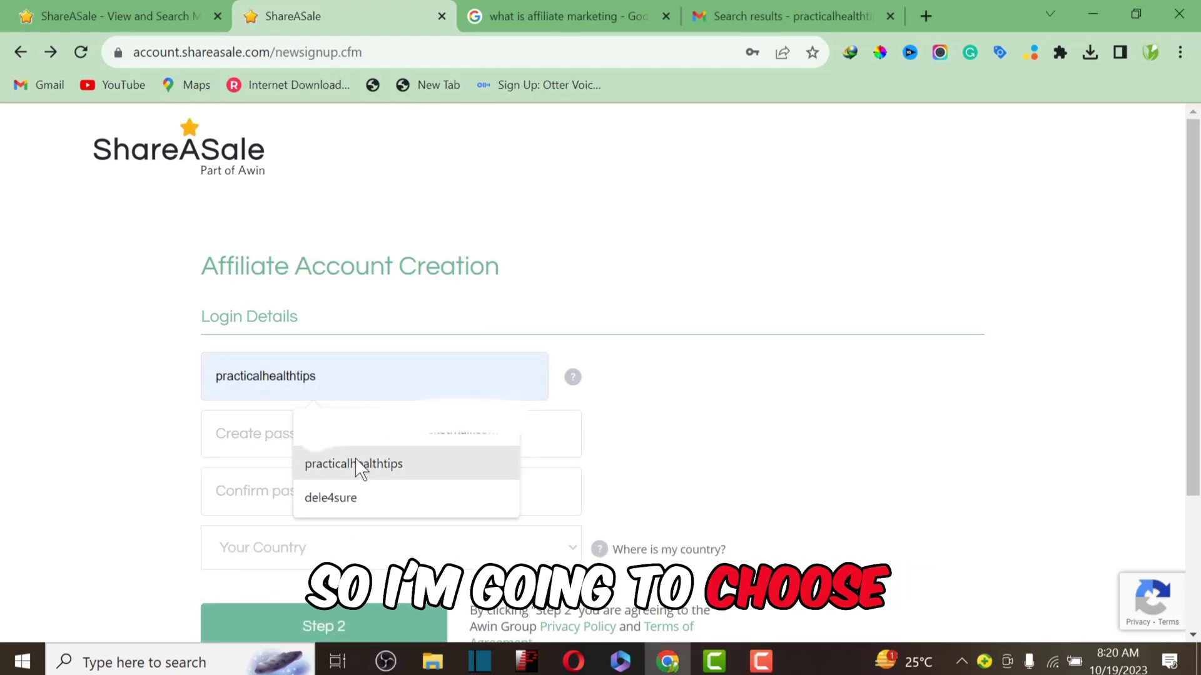
left_click(354, 461)
key("BackSpace")
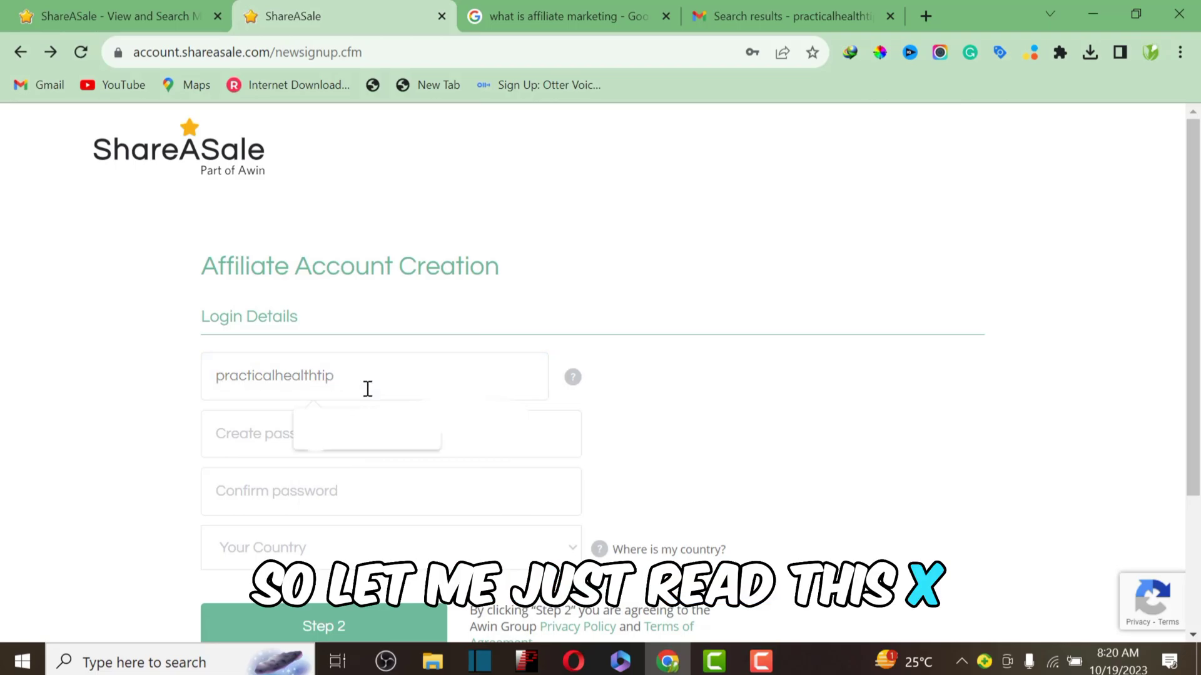
Step: Enter the new account password and type it again to confirm
left_click(237, 445)
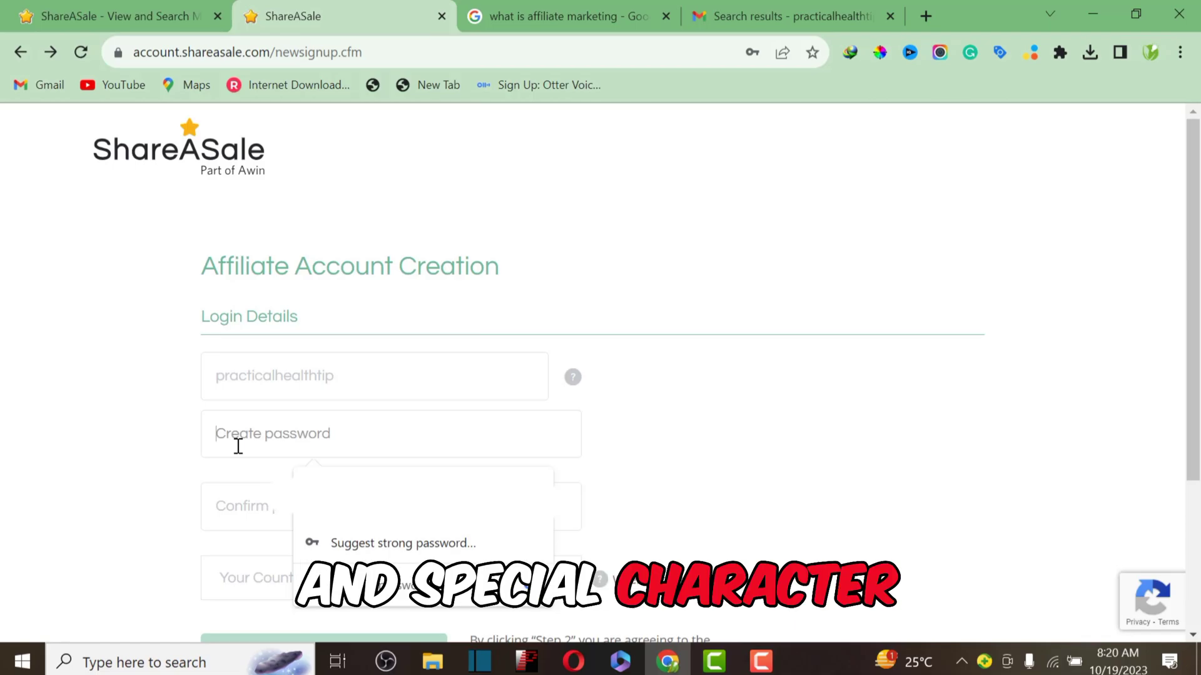
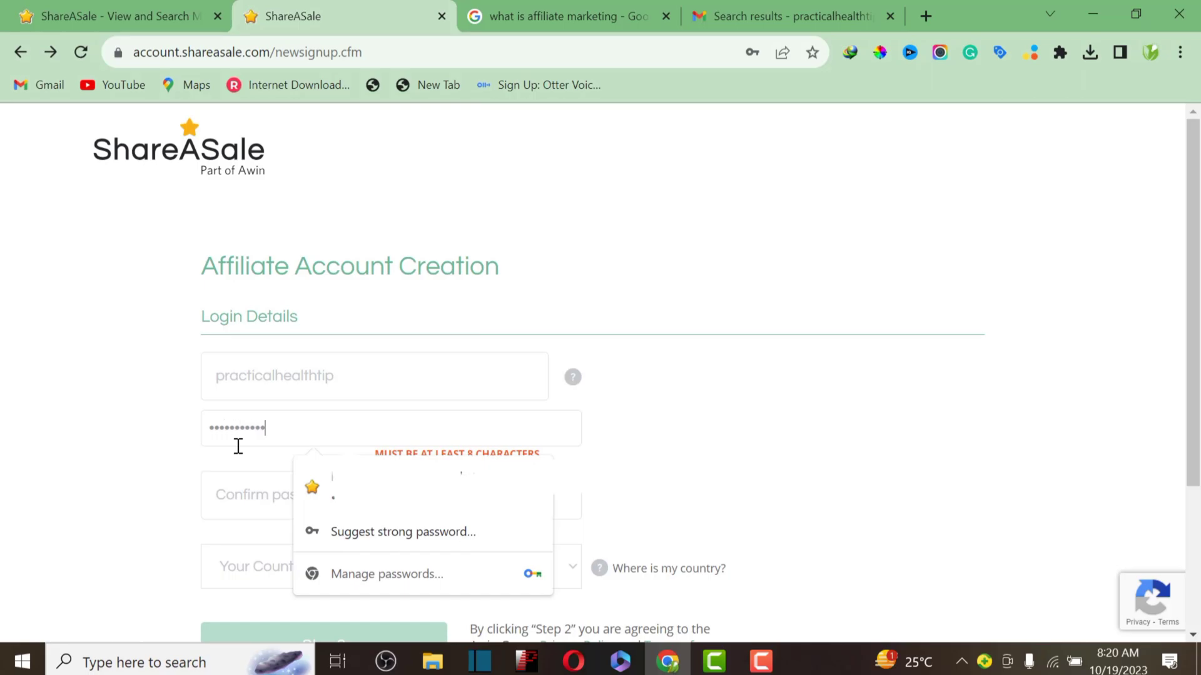
left_click(223, 498)
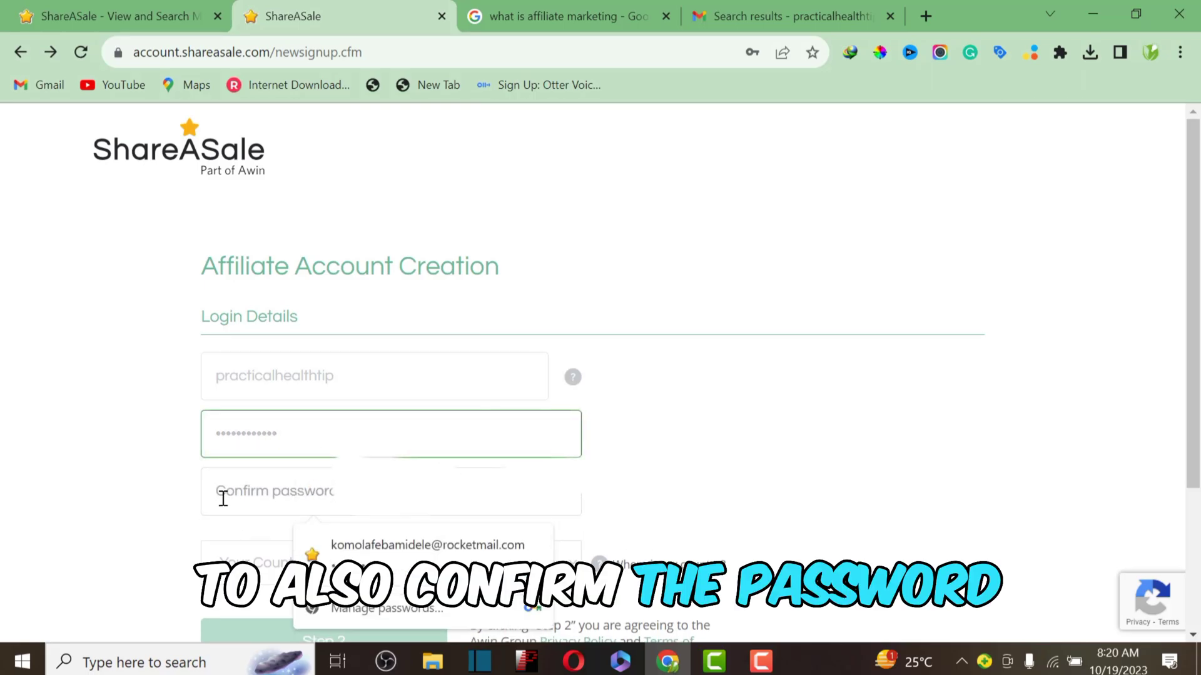
type("*******")
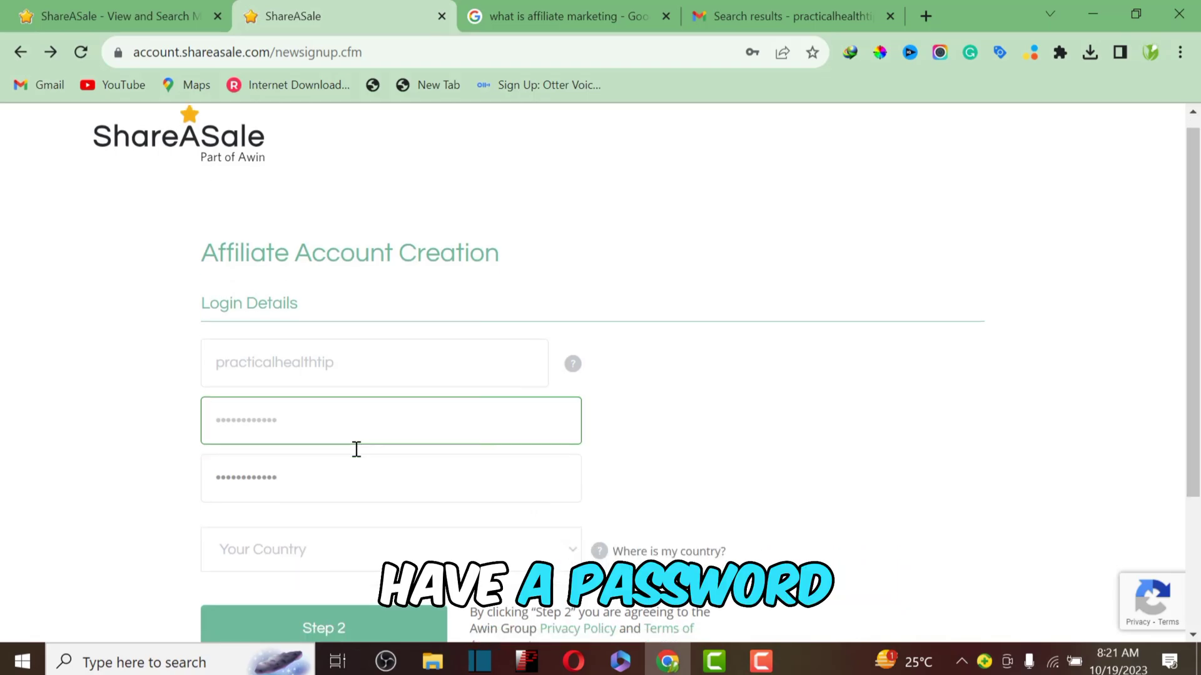
Step: Select Nigeria from the Your Country list
scroll(354, 448, "down", 2)
left_click(366, 473)
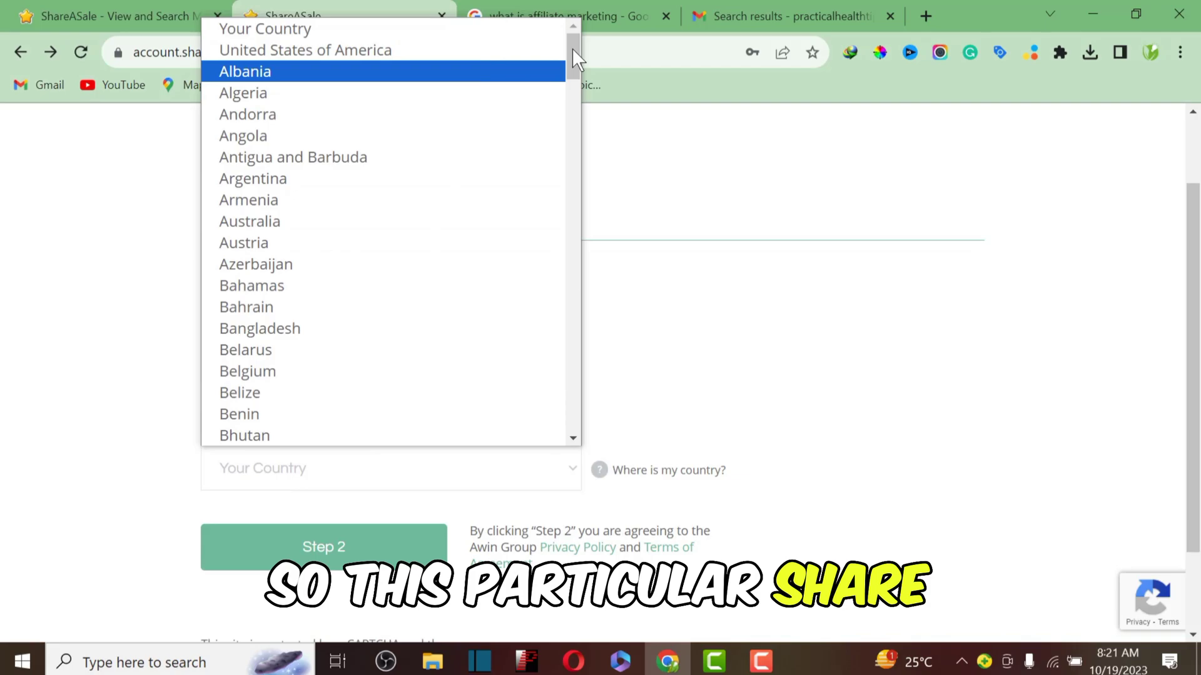
left_click_drag(573, 49, 559, 317)
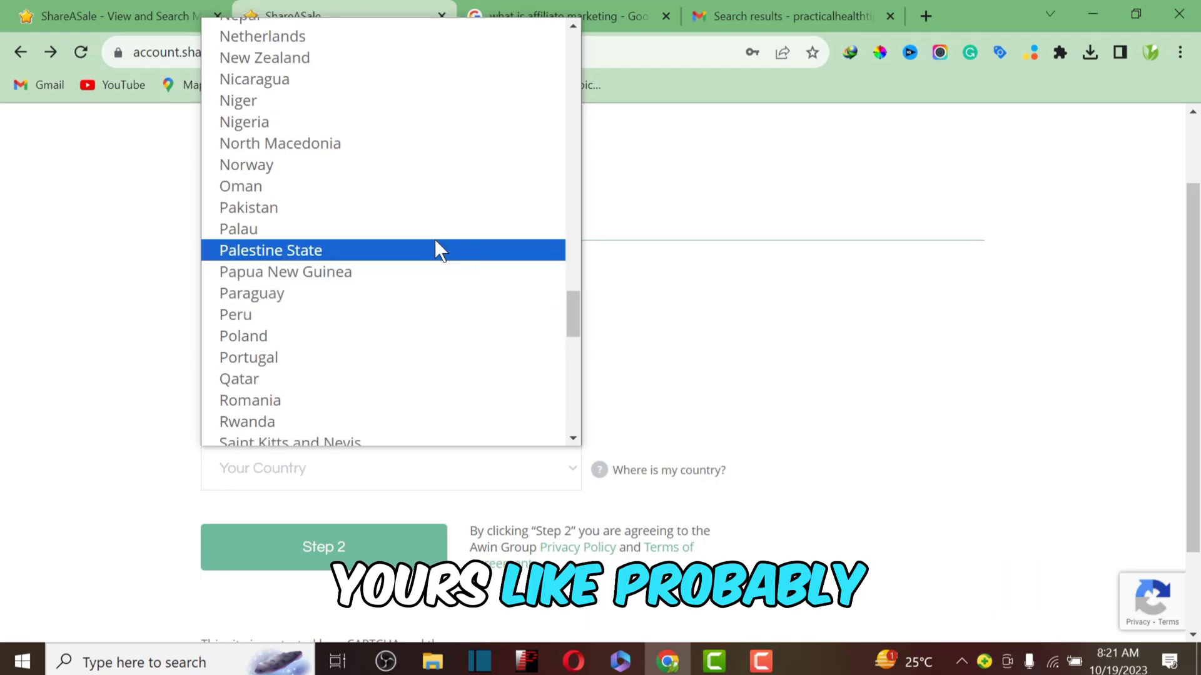
left_click(279, 123)
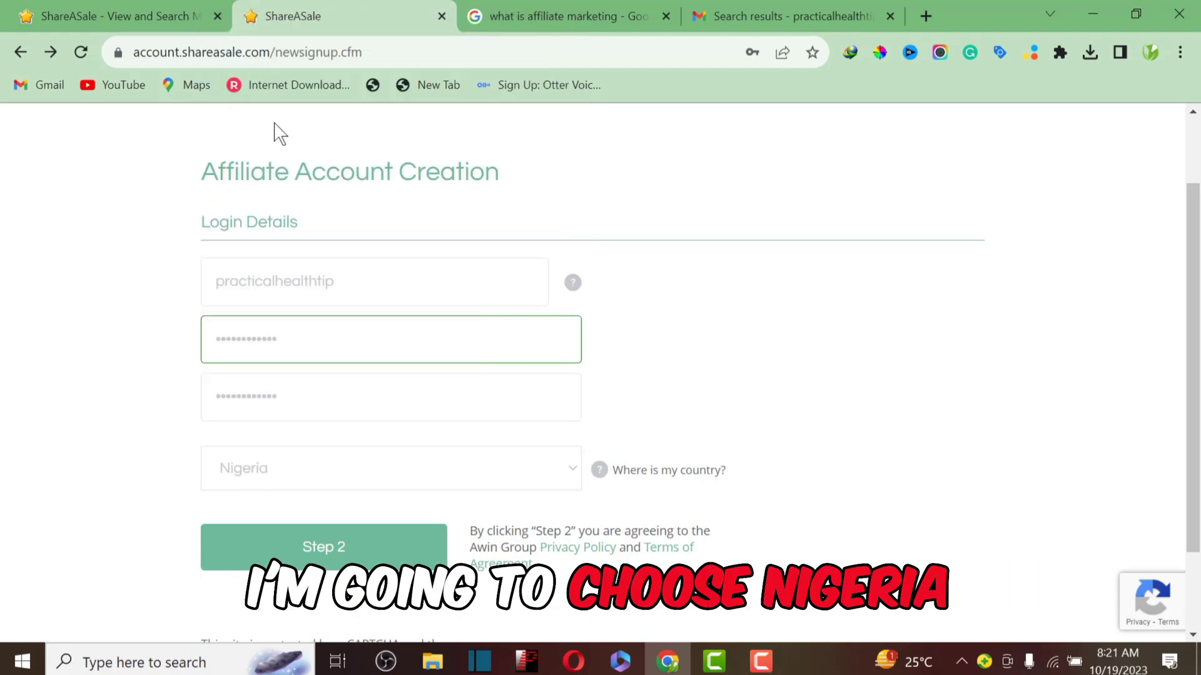
Step: Submit the login details for Step 2, dismiss Chrome's save-password prompt, and scroll to Website Url
left_click(321, 549)
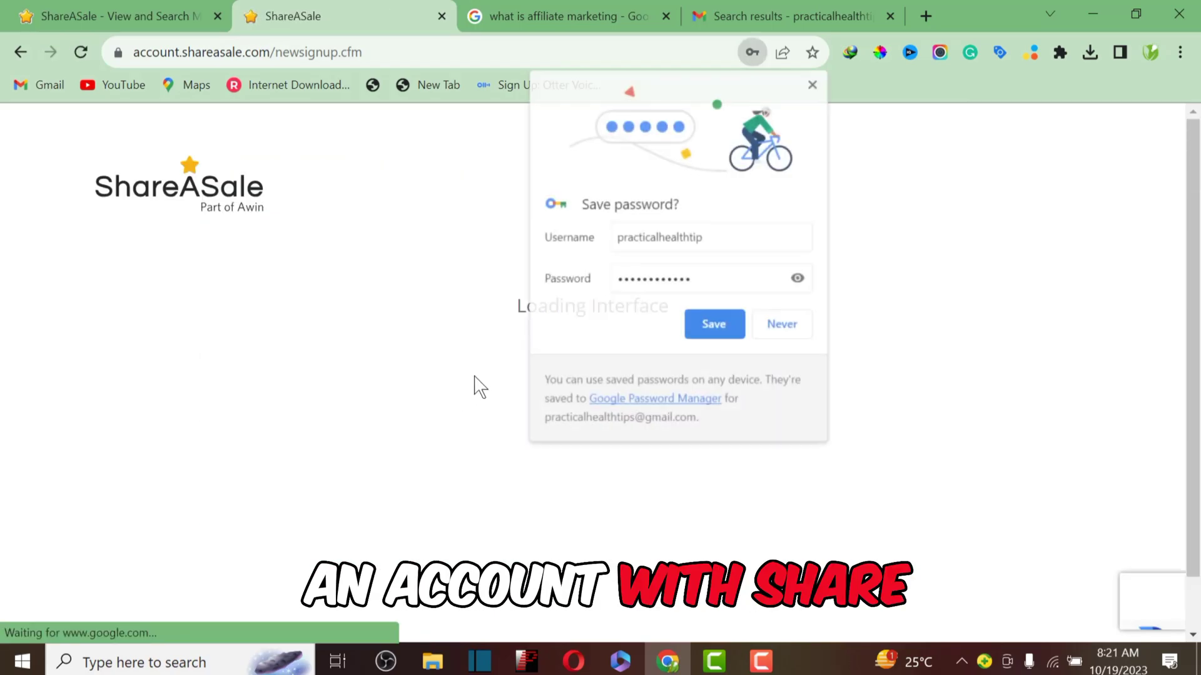
left_click(722, 322)
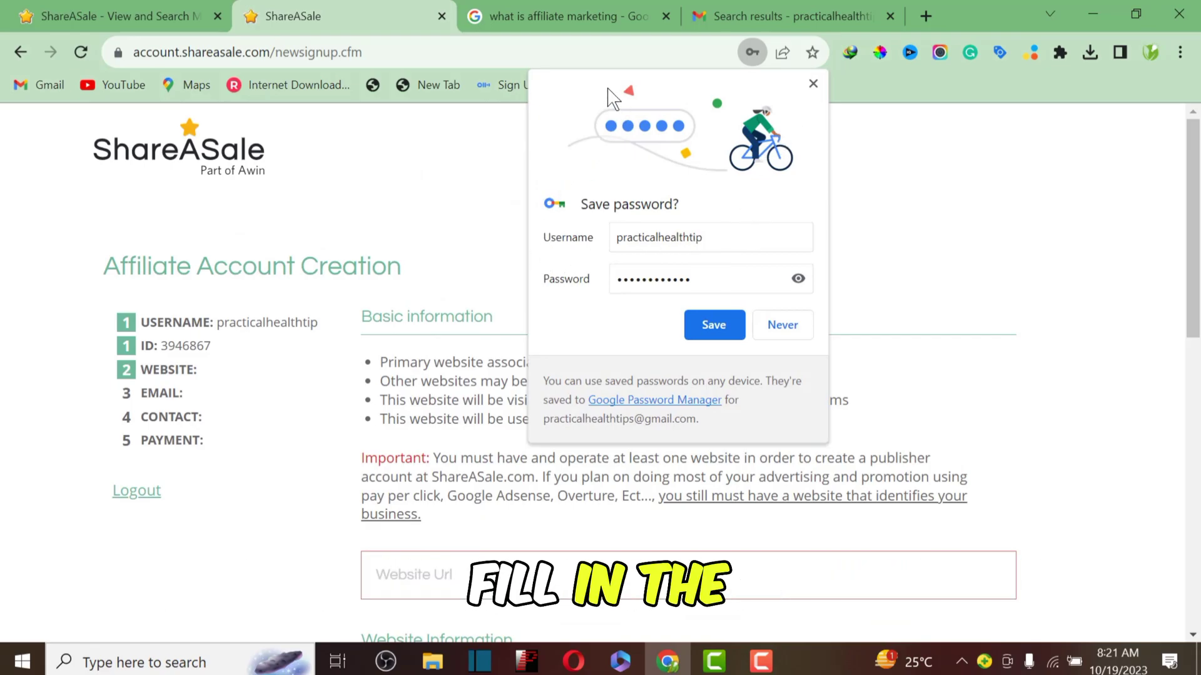
left_click(813, 84)
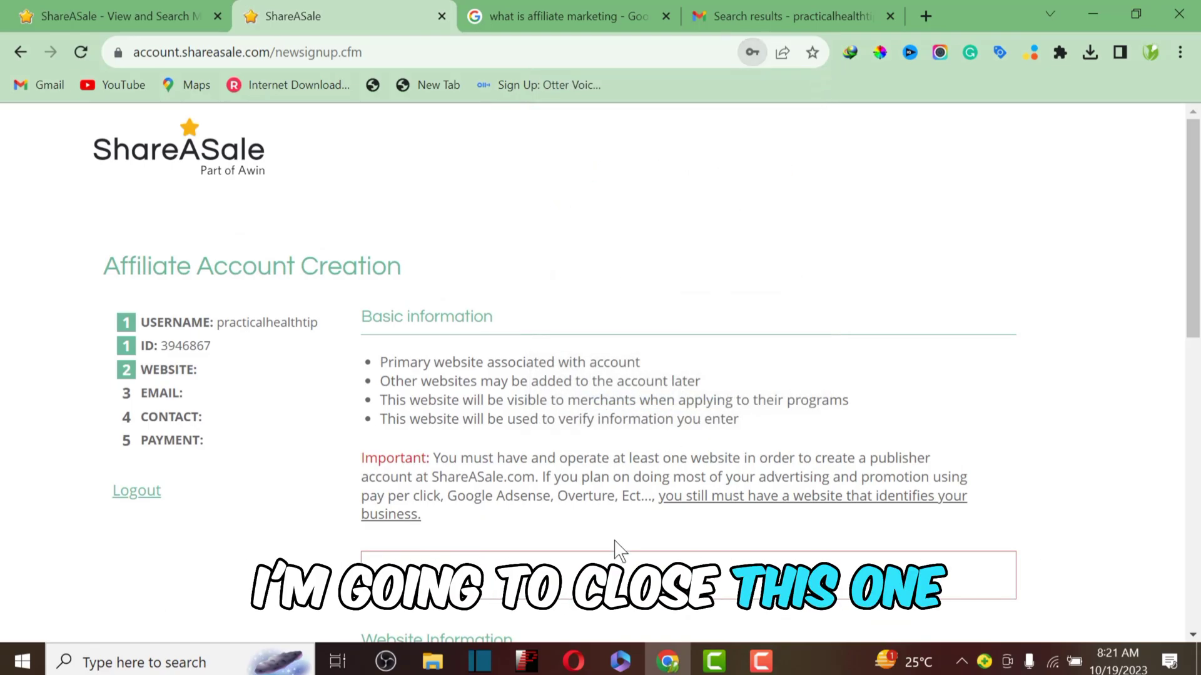
scroll(513, 528, "down", 3)
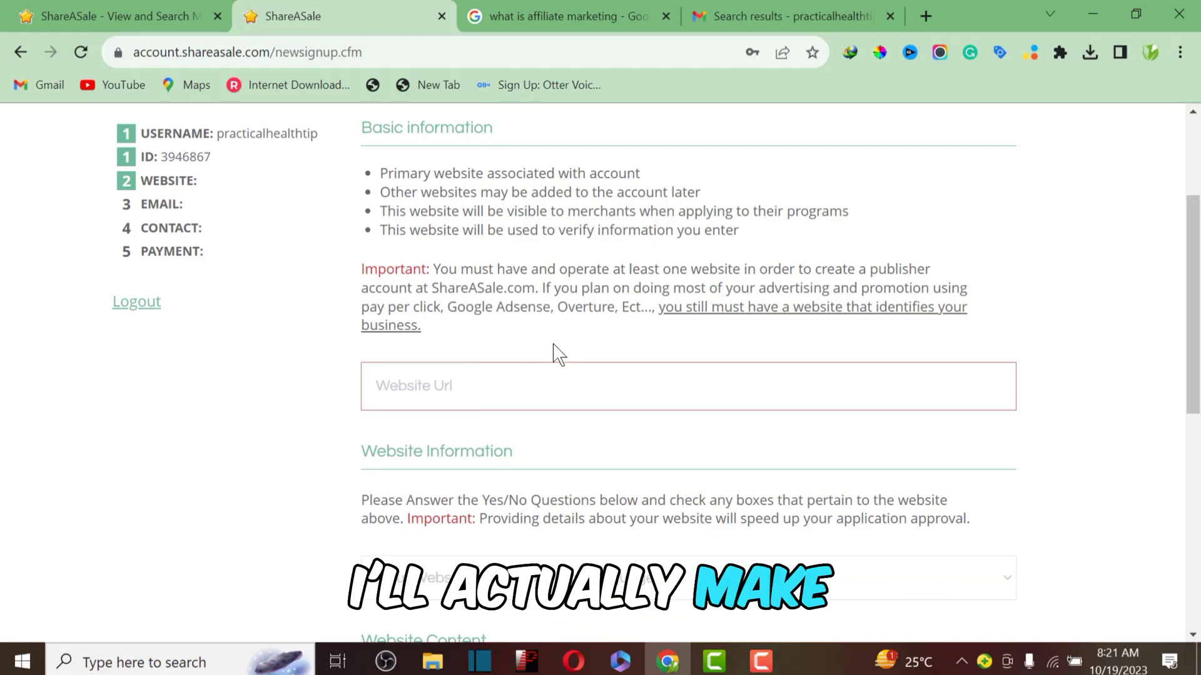
Step: Open the Practical Health Tips website in a new tab using the 'pr' suggestion
left_click(924, 15)
type("p")
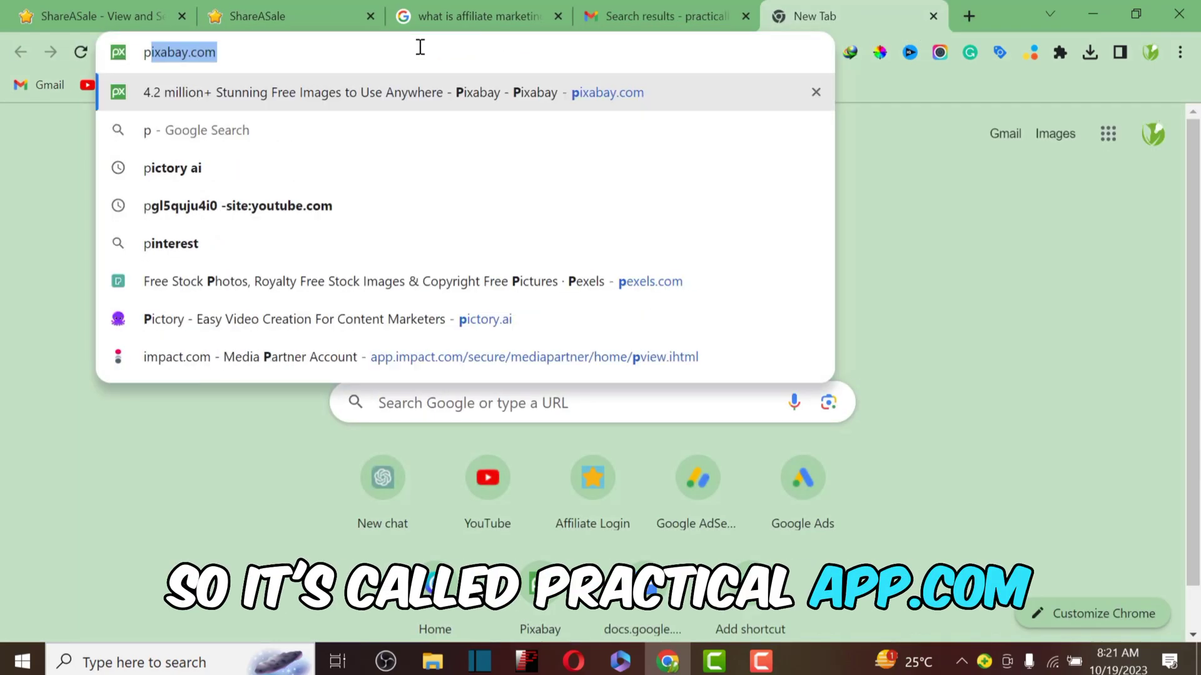
type("r")
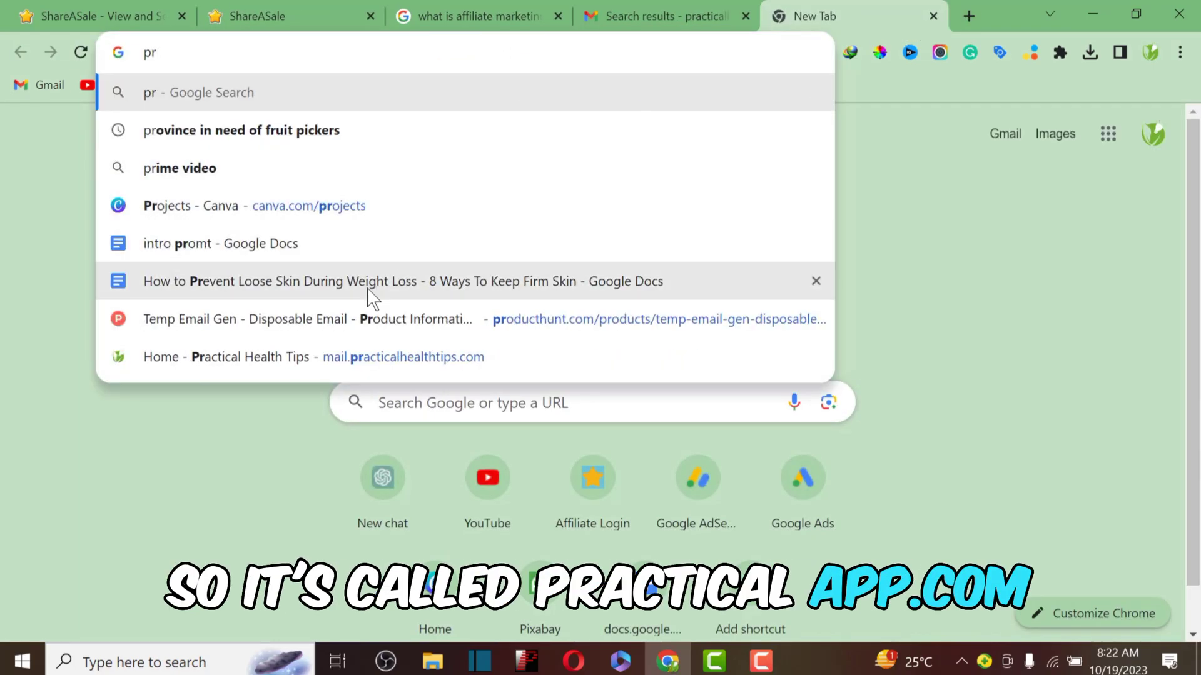
left_click(333, 372)
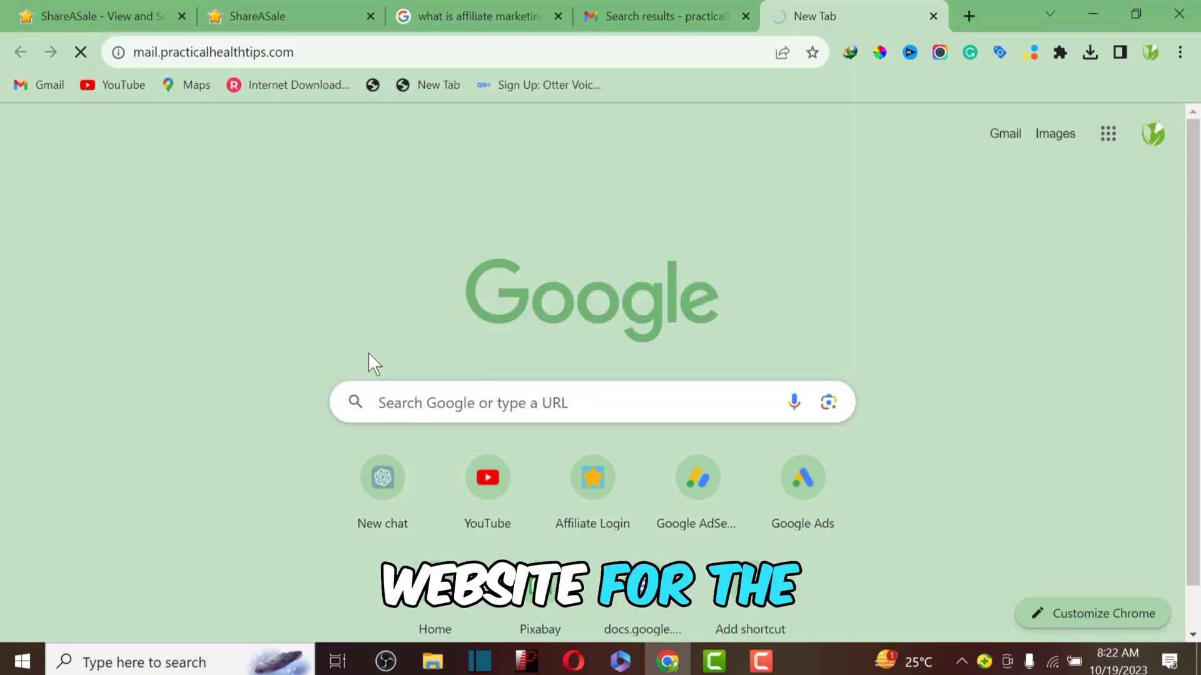
Step: Select the site's full web address, then go back to the ShareASale signup tab
left_click(219, 50)
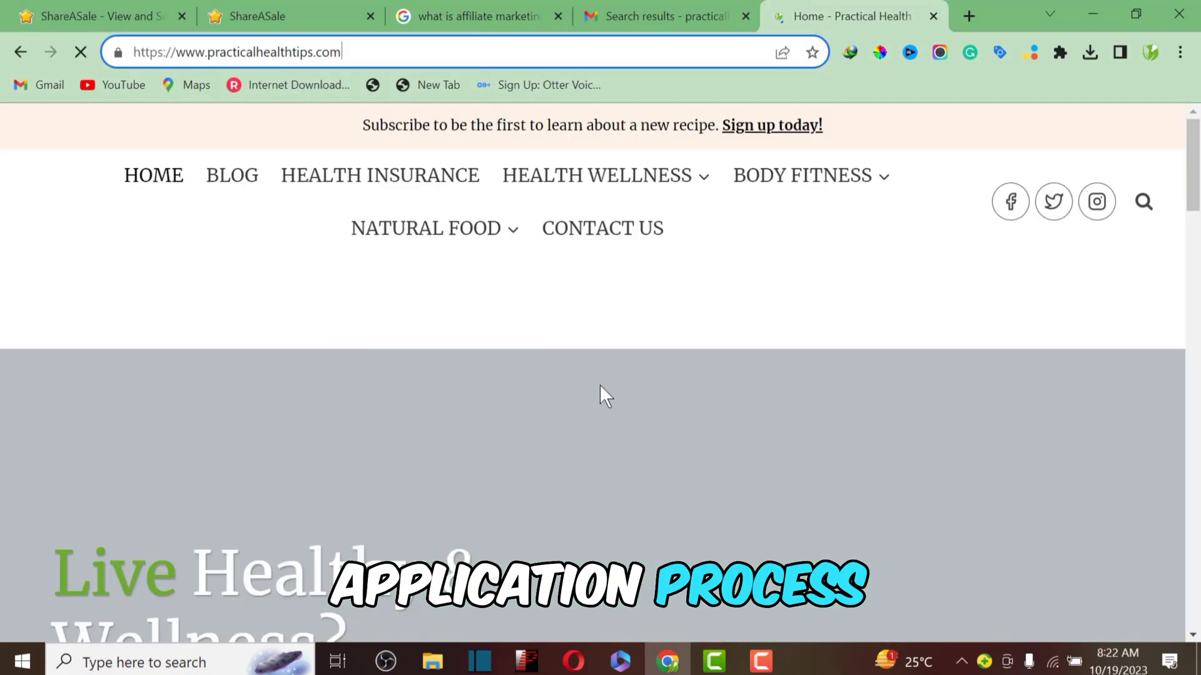
scroll(625, 407, "down", 1)
scroll(700, 351, "down", 5)
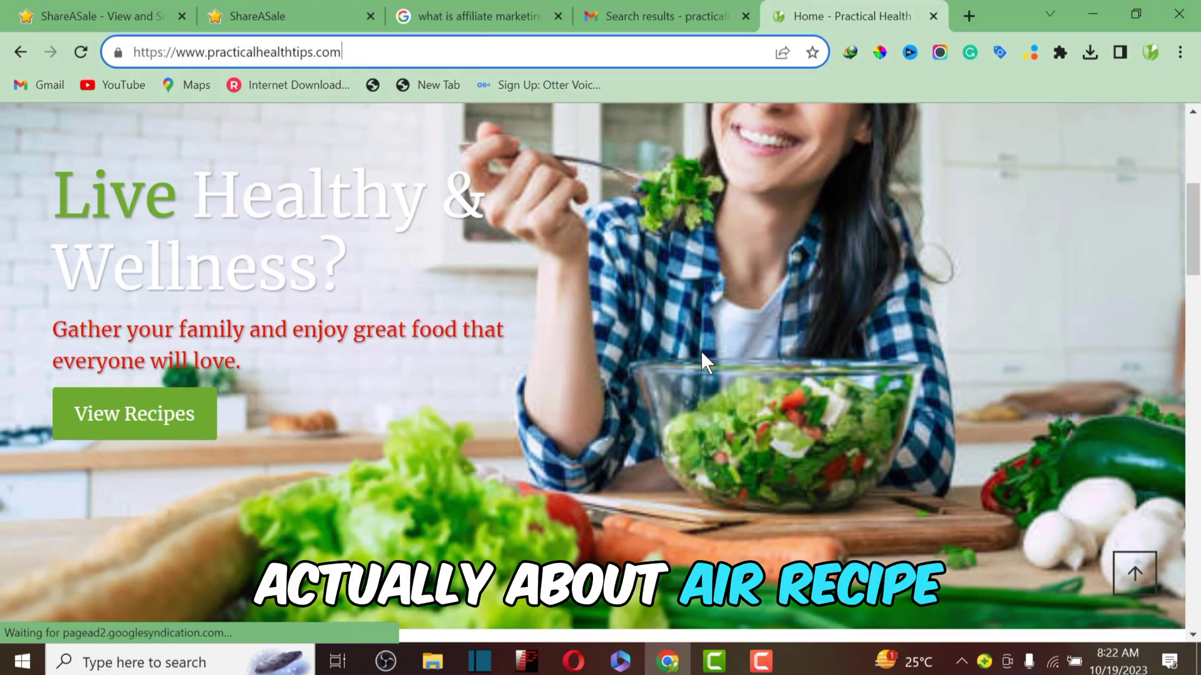
scroll(700, 351, "down", 10)
scroll(701, 351, "down", 4)
left_click_drag(383, 60, 107, 50)
key("ctrl+c")
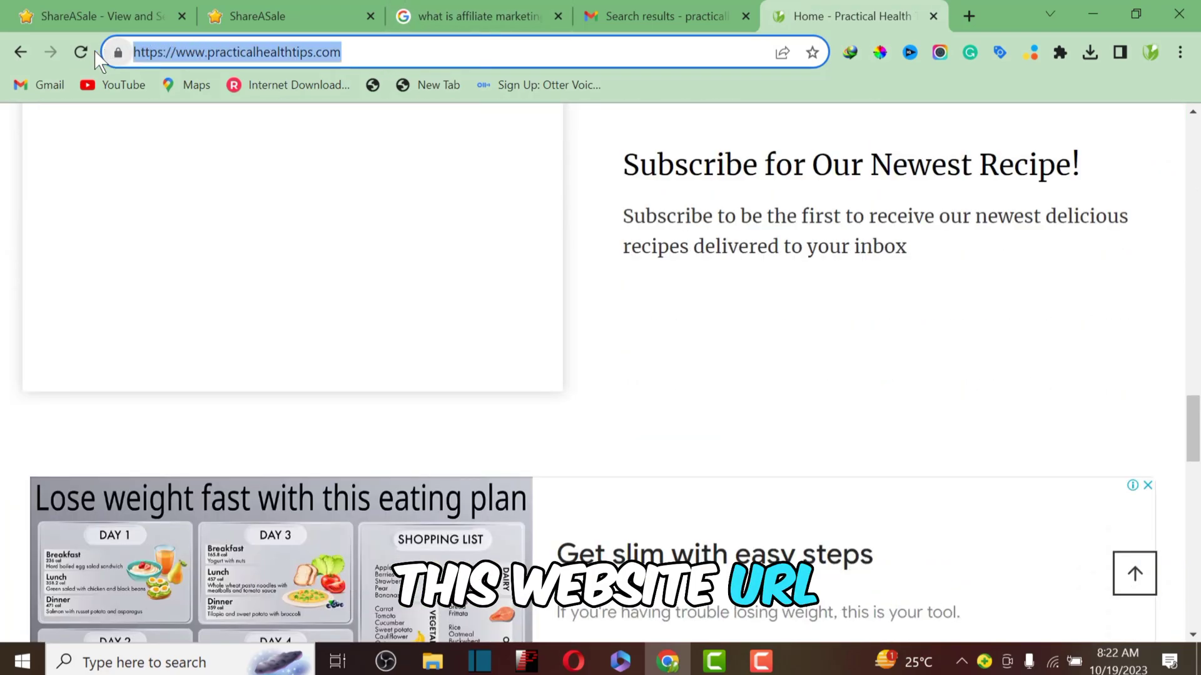
left_click(287, 14)
Step: Paste the practicalhealthtips.com address as the Website Url and choose English as the language
left_click(437, 402)
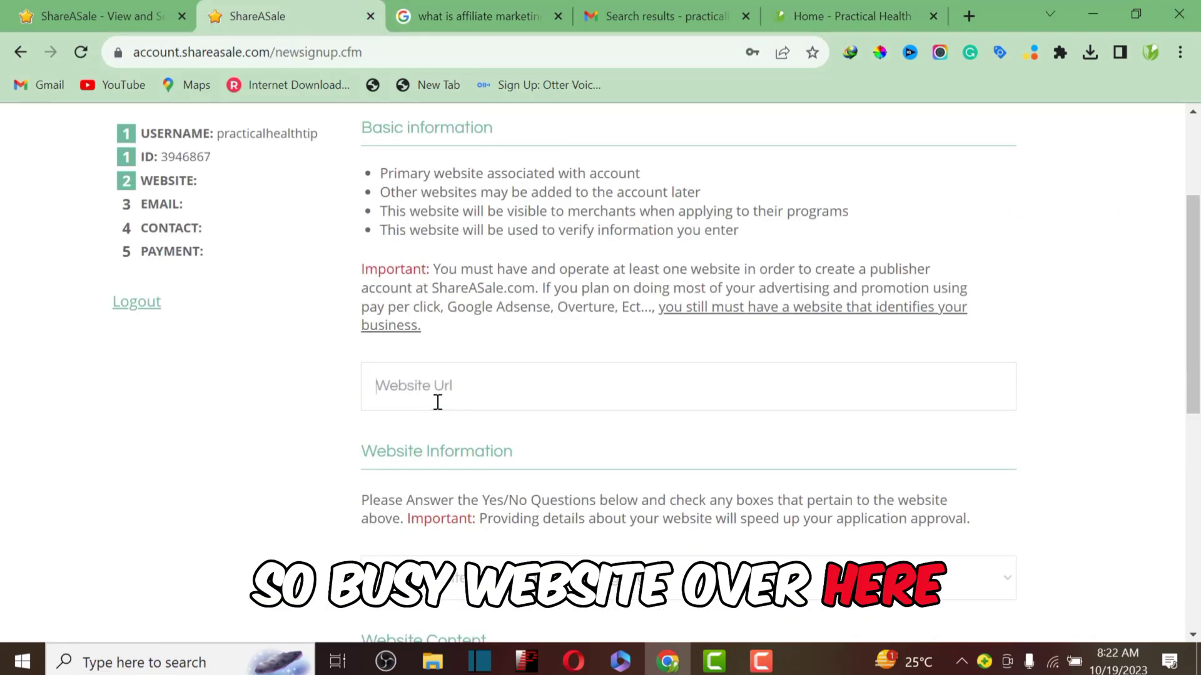
key("ctrl+v")
scroll(568, 410, "down", 4)
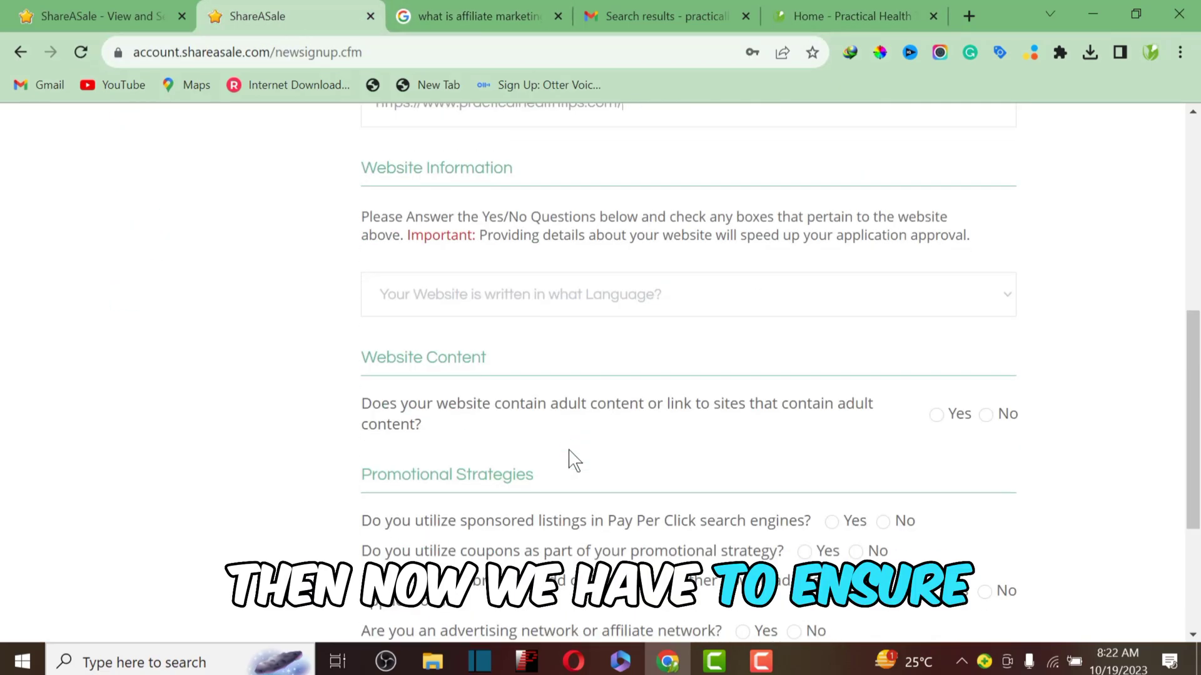
left_click(410, 289)
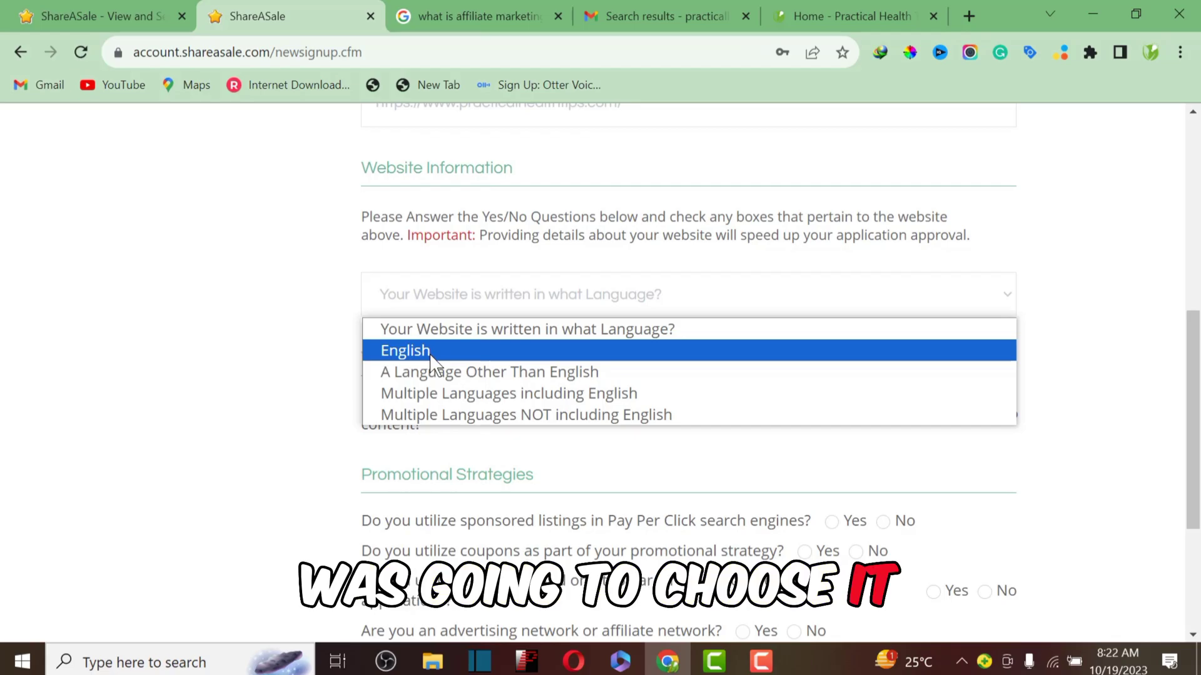
left_click(431, 351)
scroll(567, 356, "down", 3)
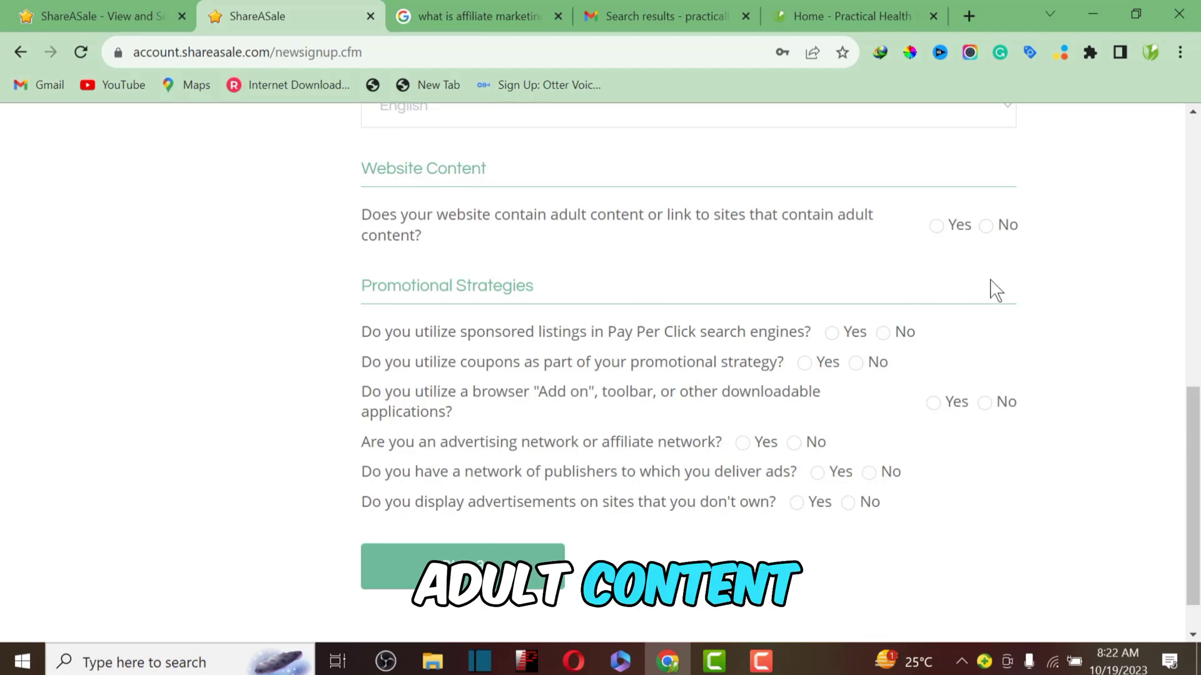
Step: Answer No to adult content, browser add-on, affiliate-network and publishers-network questions, then continue to Step 3
left_click(986, 227)
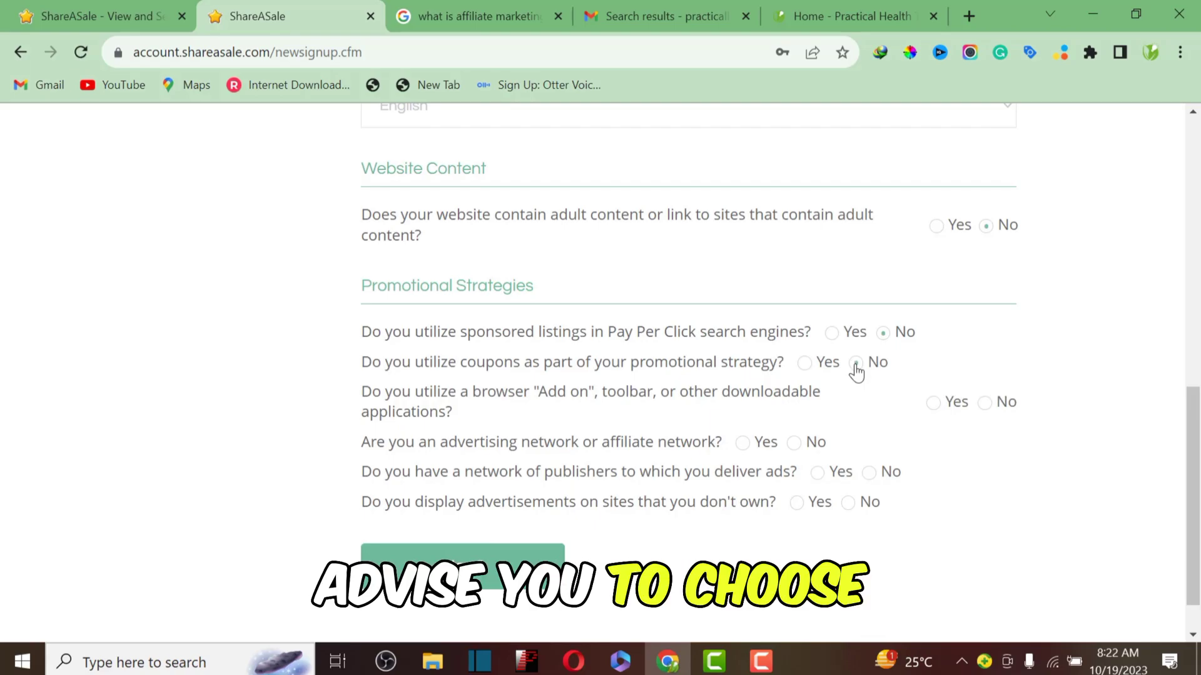
left_click(994, 404)
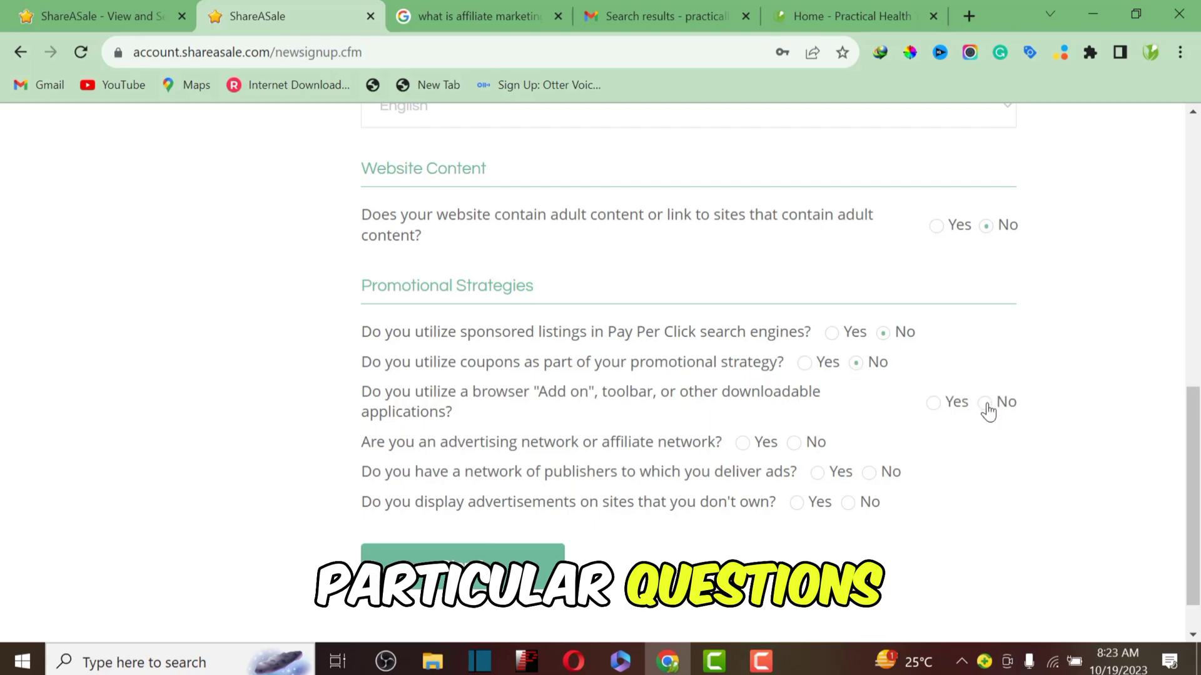
left_click(791, 444)
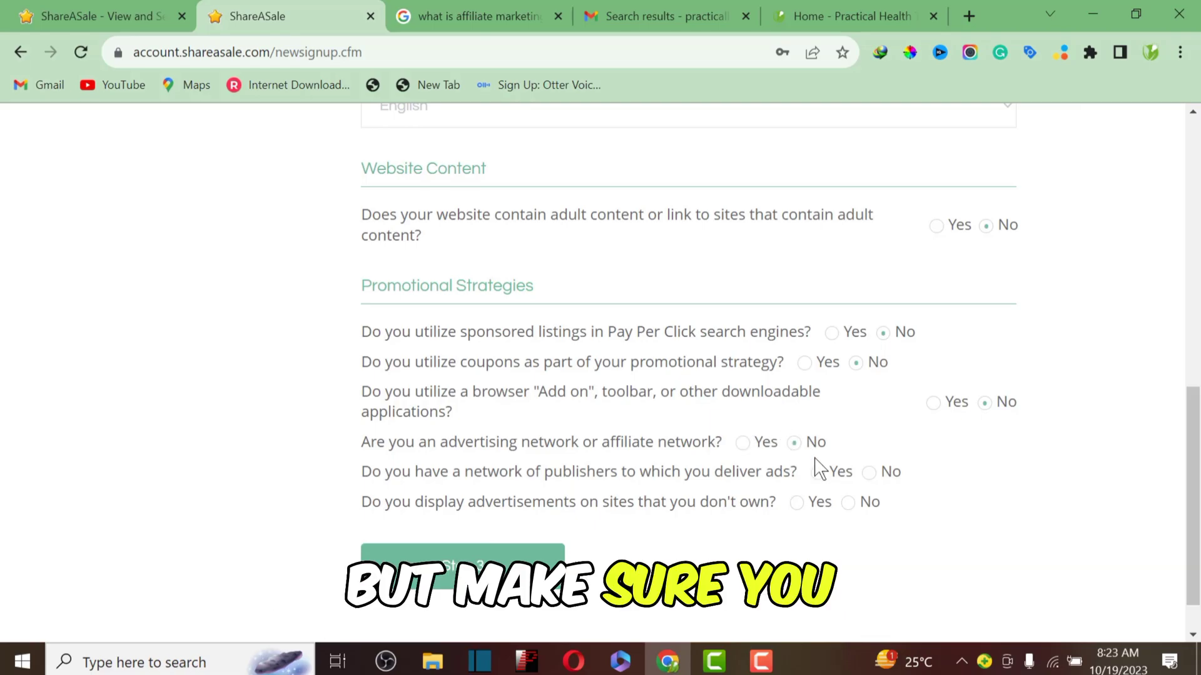
left_click(868, 474)
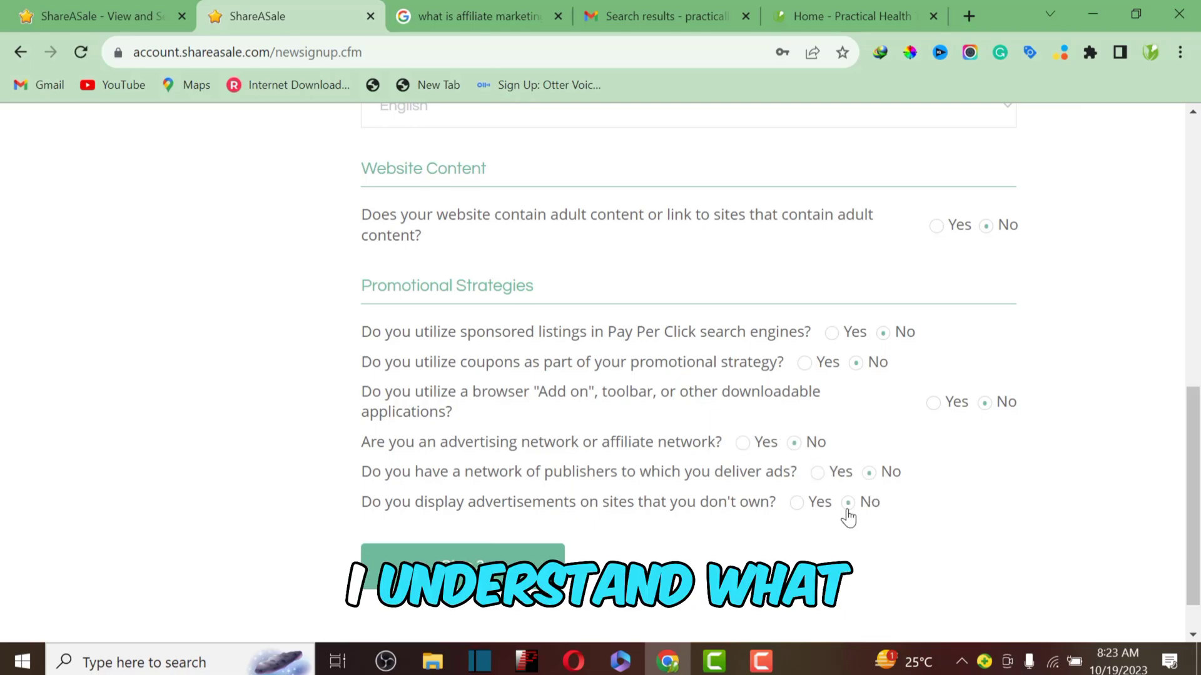
scroll(532, 391, "down", 1)
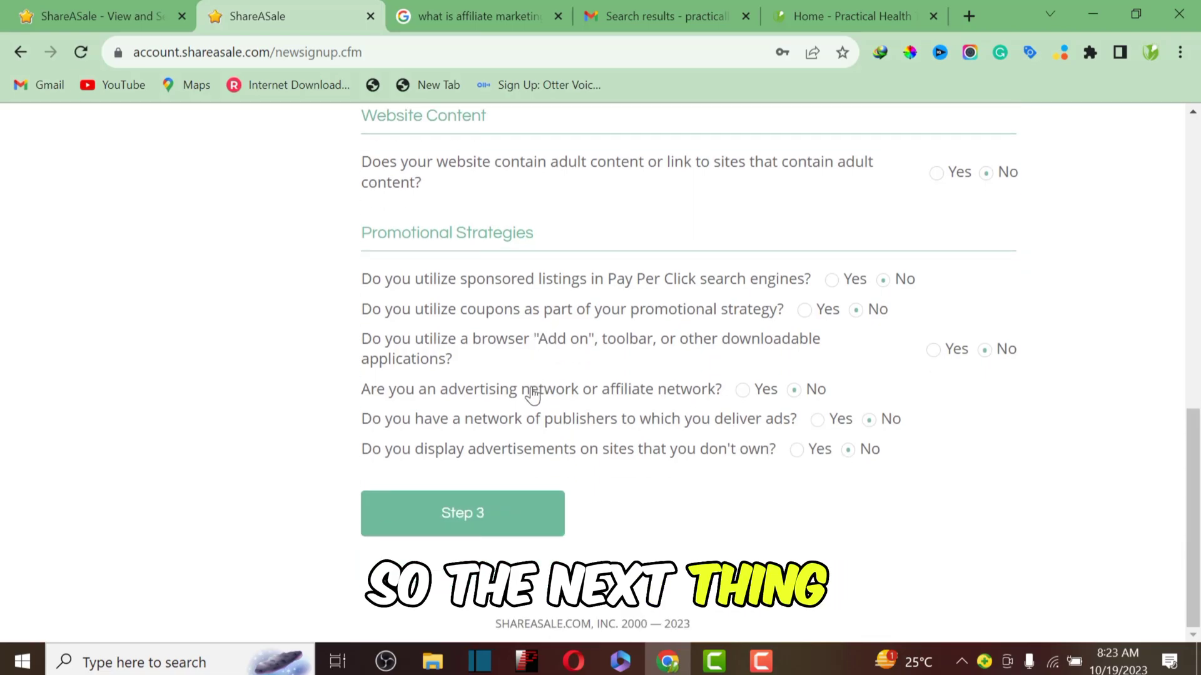
left_click(474, 509)
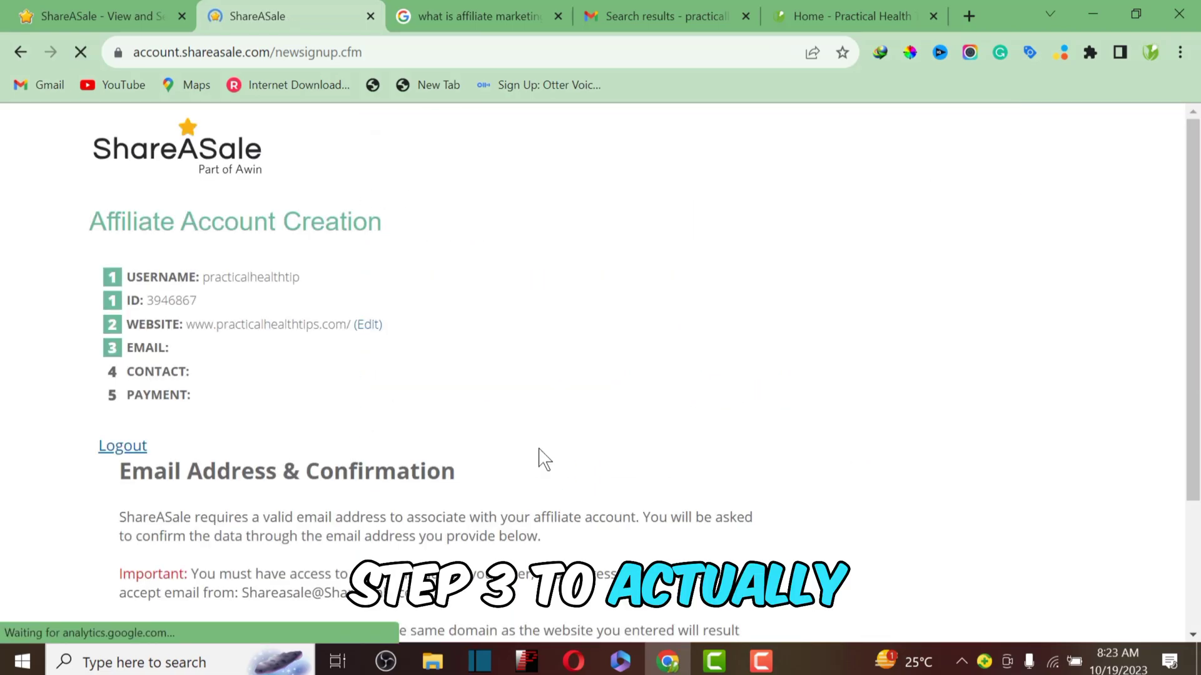
Step: Scroll to the Email Address & Confirmation step, then select the Gmail account's sign-in address in its account panel
scroll(375, 400, "down", 3)
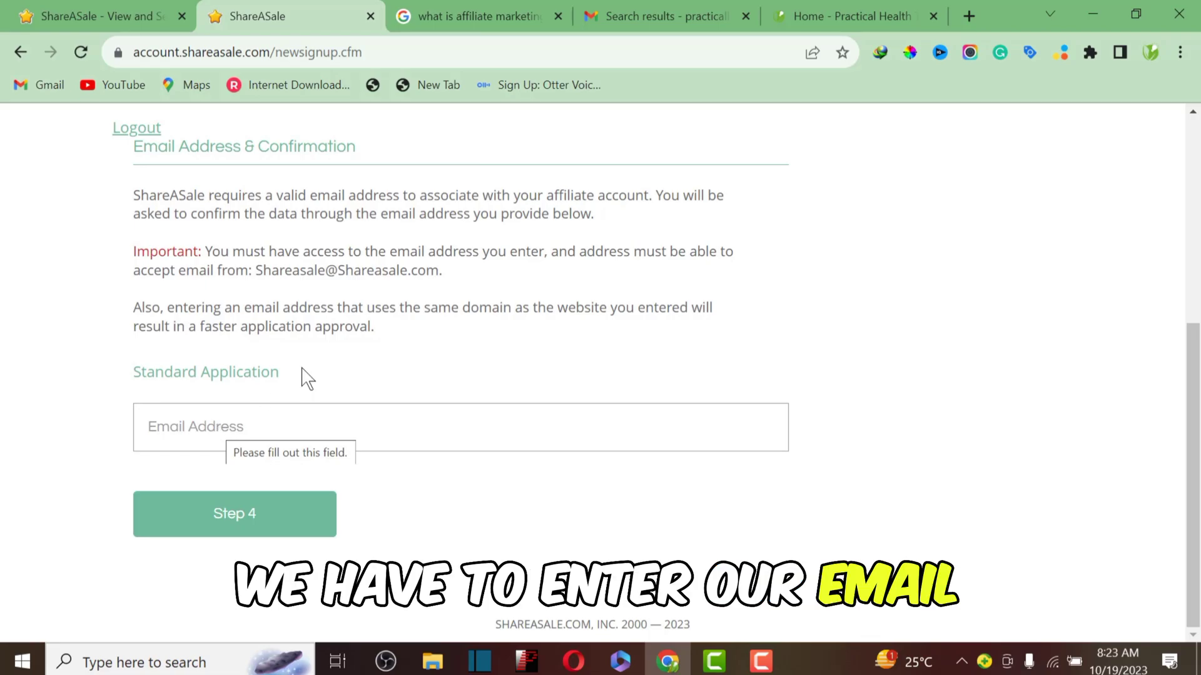
left_click(683, 14)
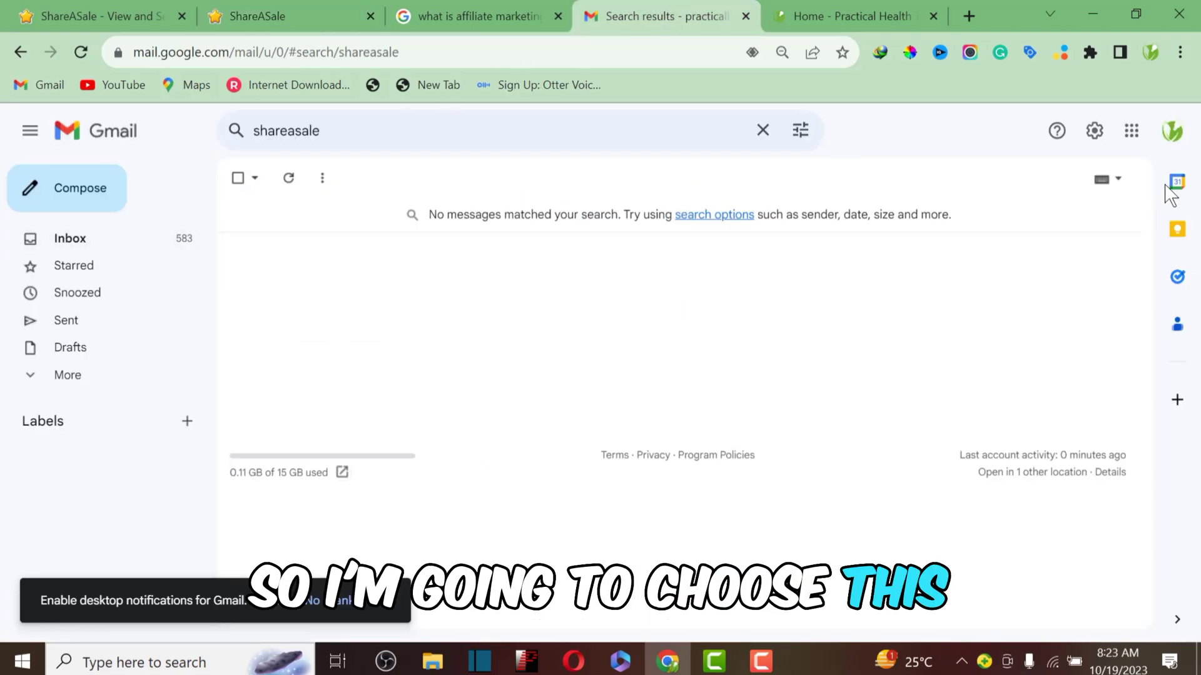
left_click(1172, 130)
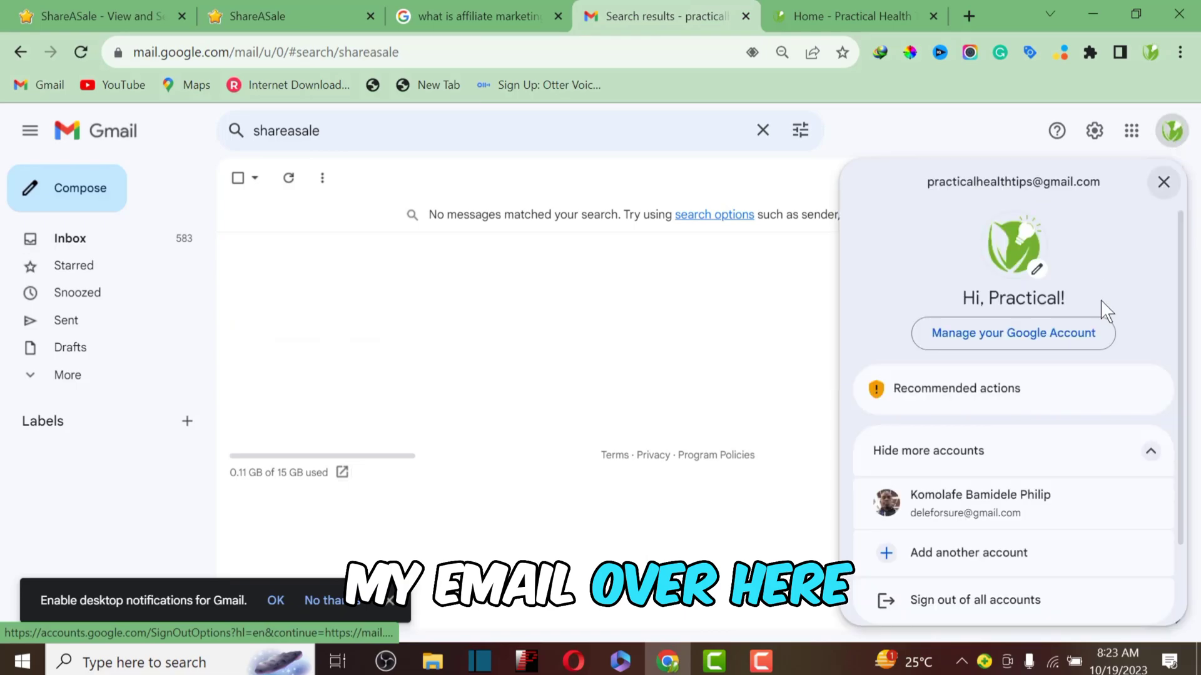
left_click_drag(1112, 182, 894, 174)
key("ctrl+c")
Step: Paste the copied Gmail address into ShareASale's Email Address field and continue to the Contact Information form
left_click(291, 17)
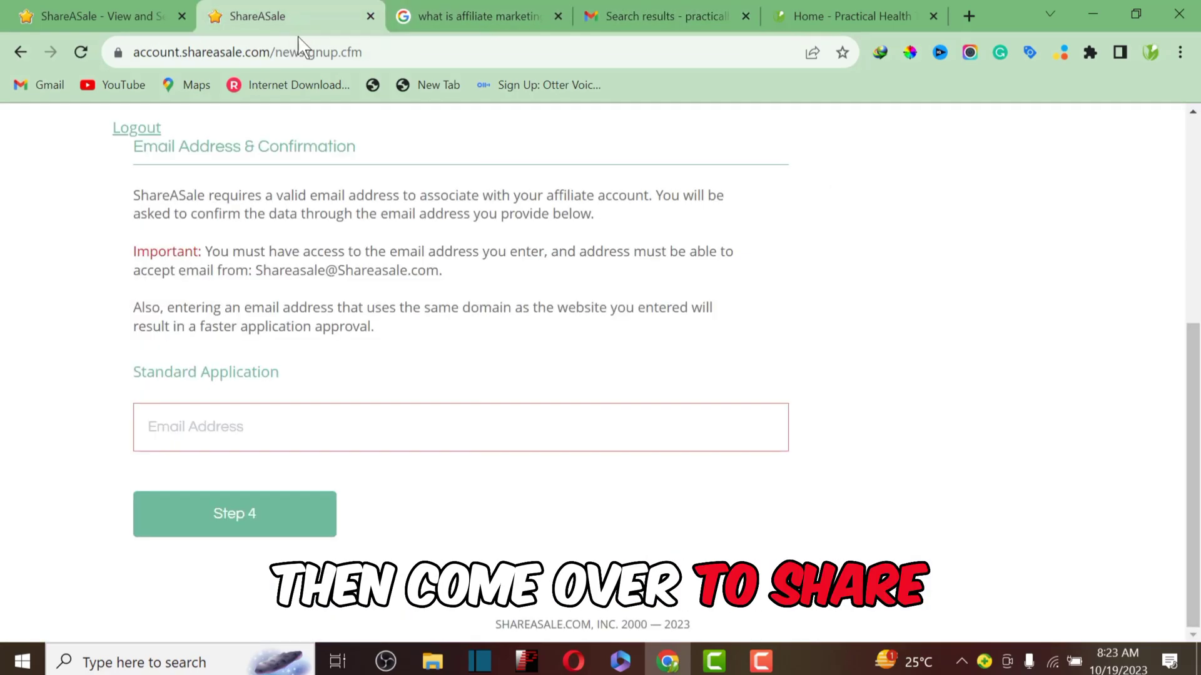
left_click(200, 434)
key("ctrl+v")
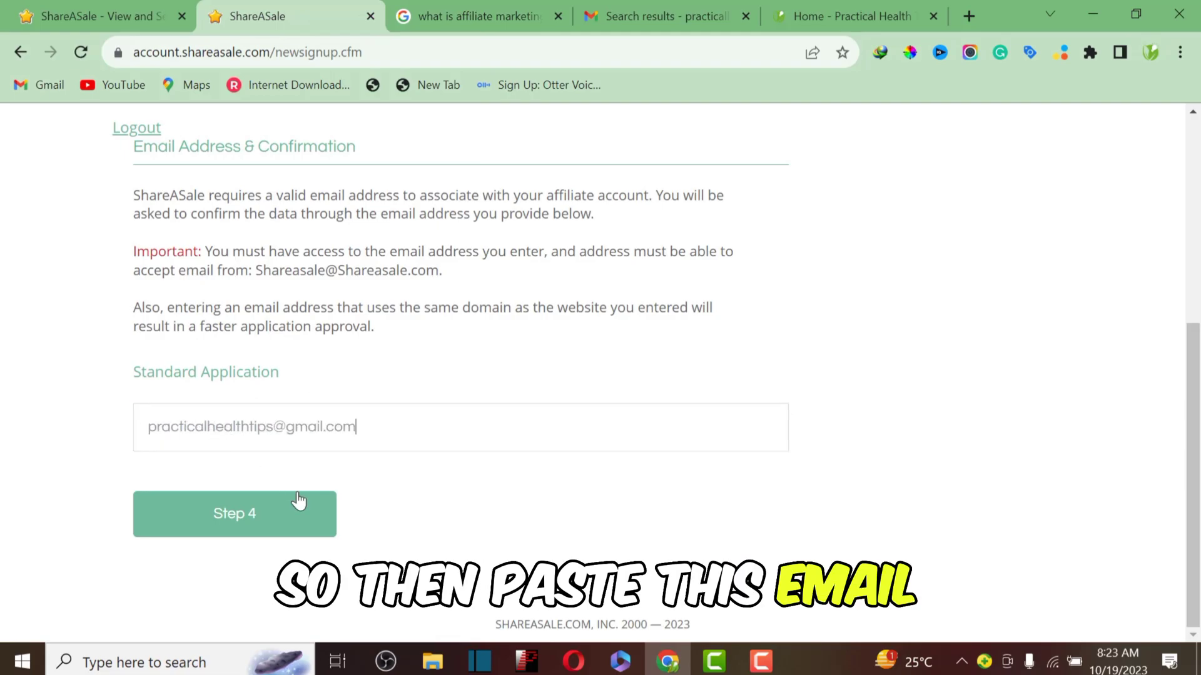
left_click(249, 516)
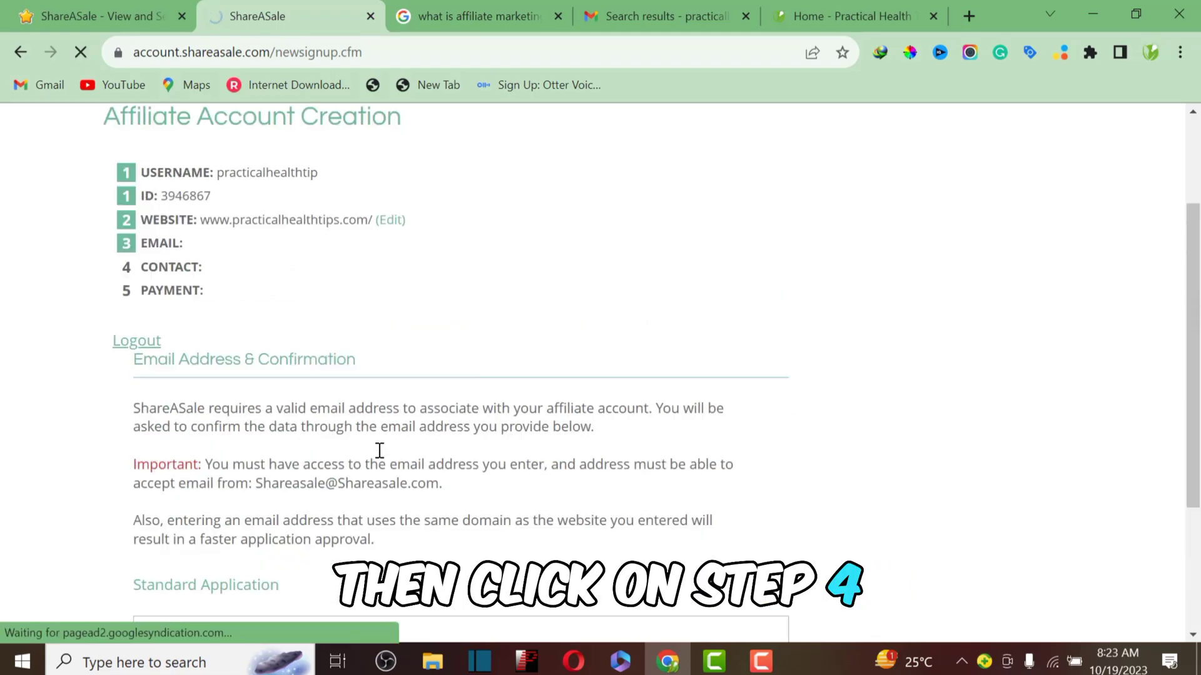
scroll(366, 425, "down", 5)
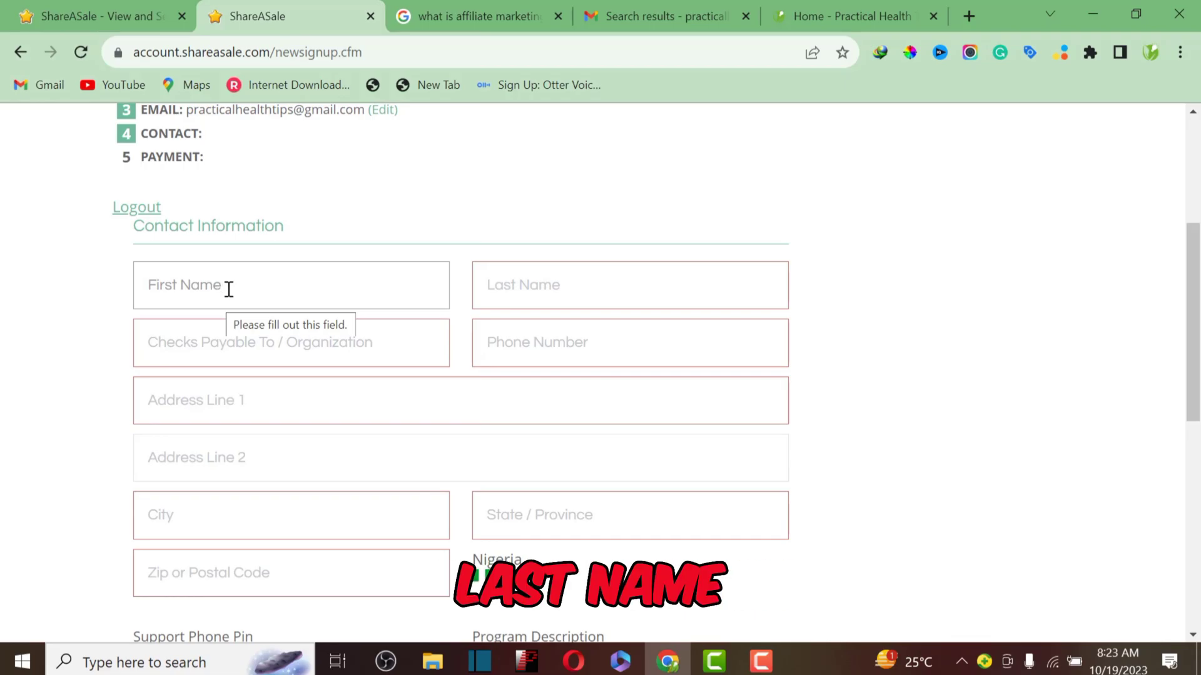
scroll(228, 289, "down", 5)
Step: Enter the contact's first name, last name and checks-payable-to value, then select the entered phone number
scroll(229, 290, "up", 3)
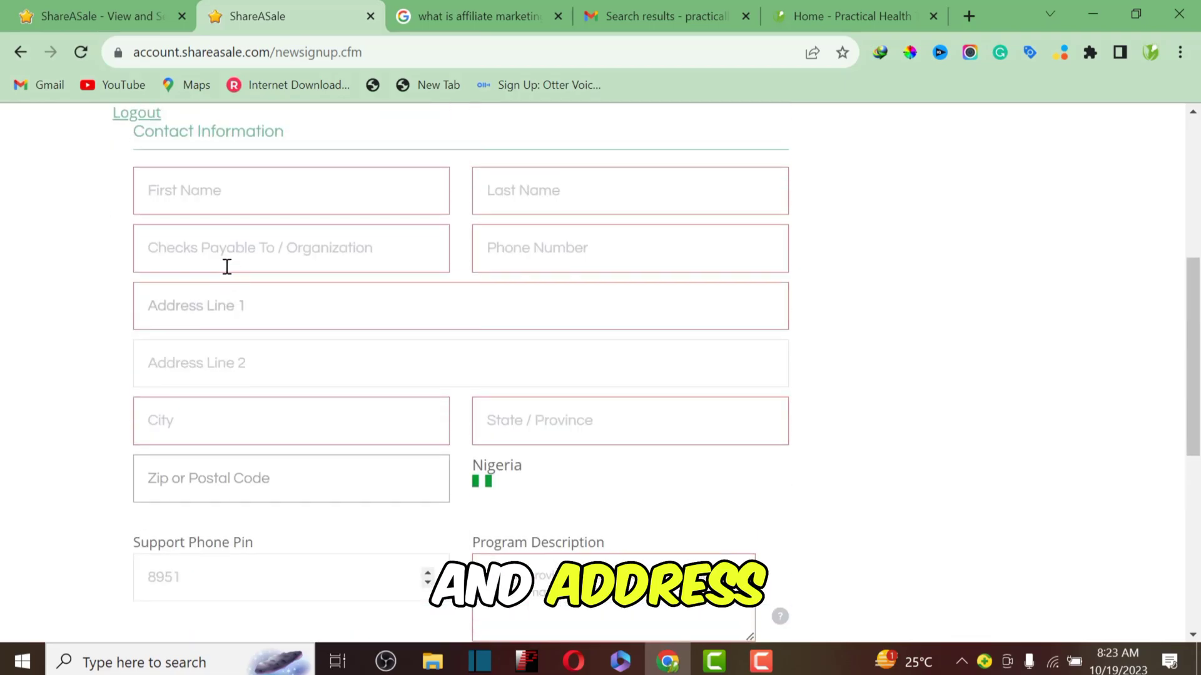
left_click(190, 190)
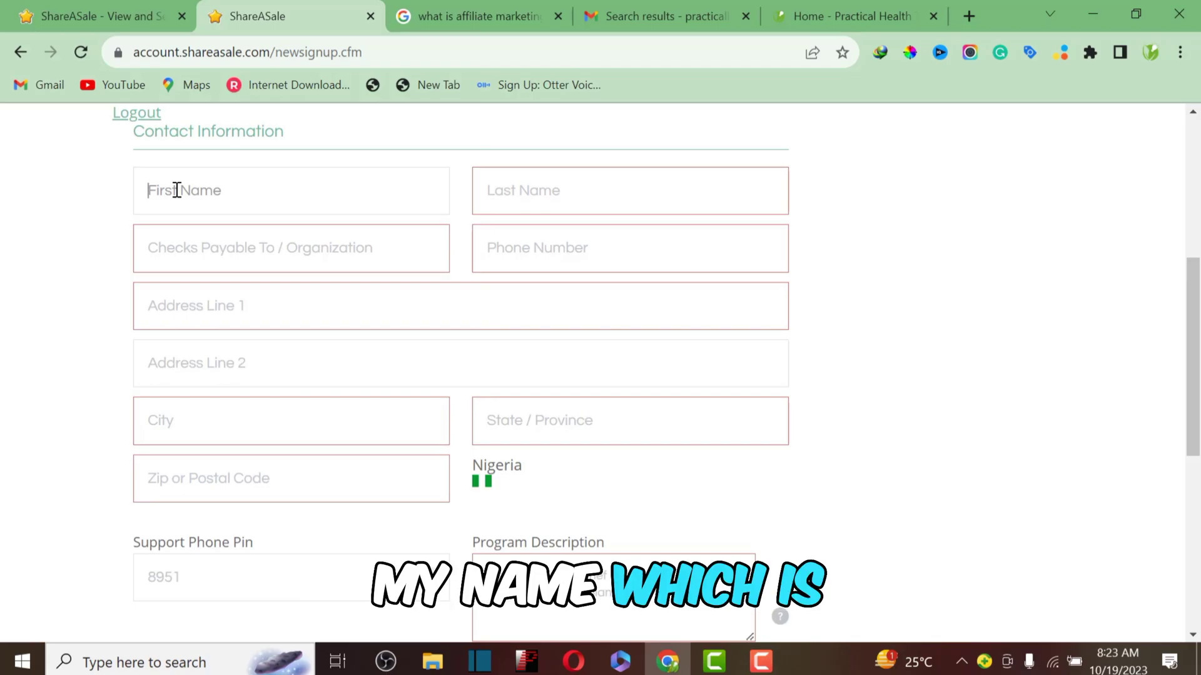
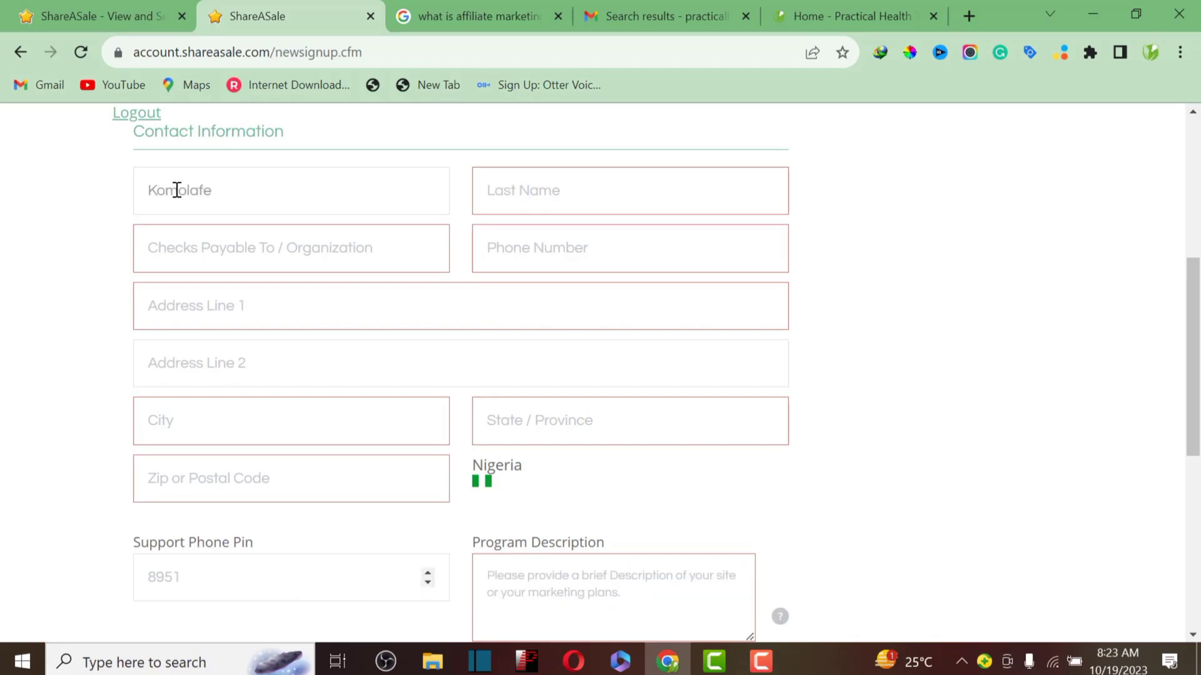
left_click(491, 210)
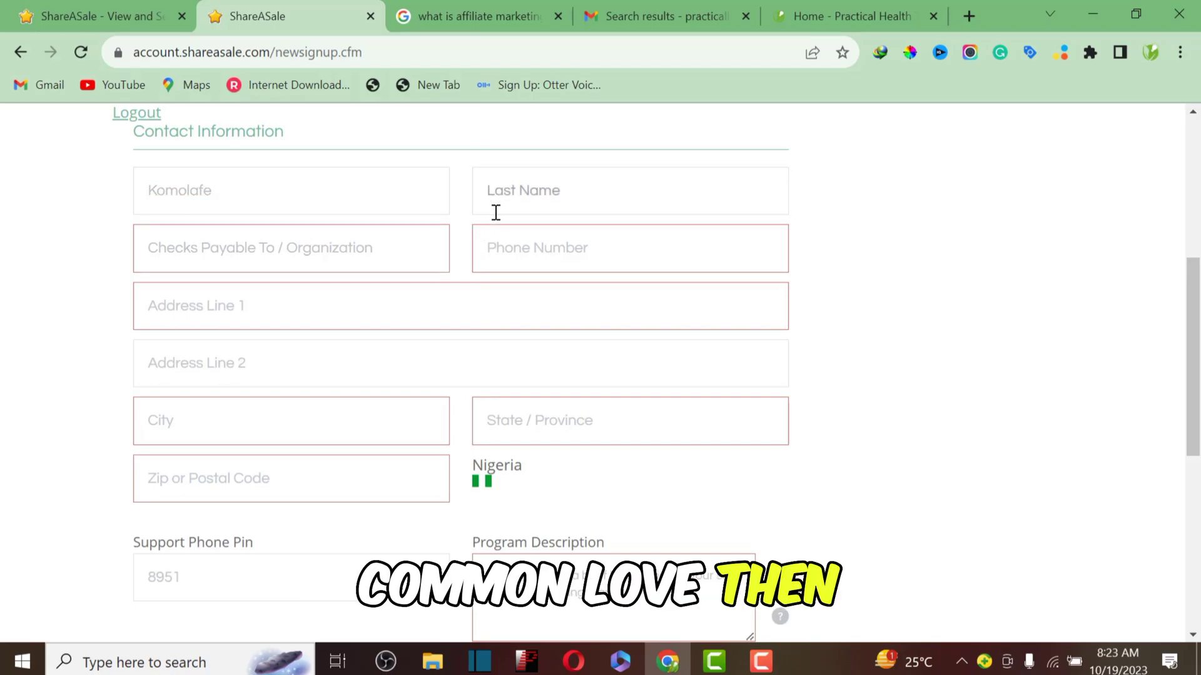
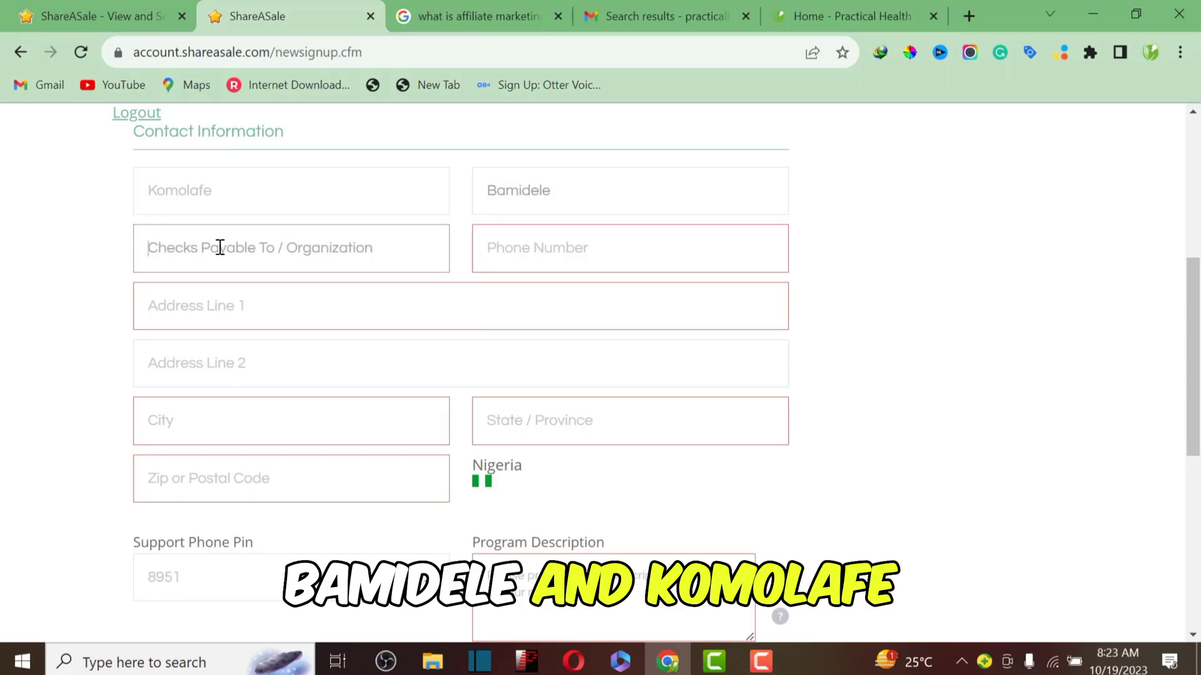
left_click(221, 247)
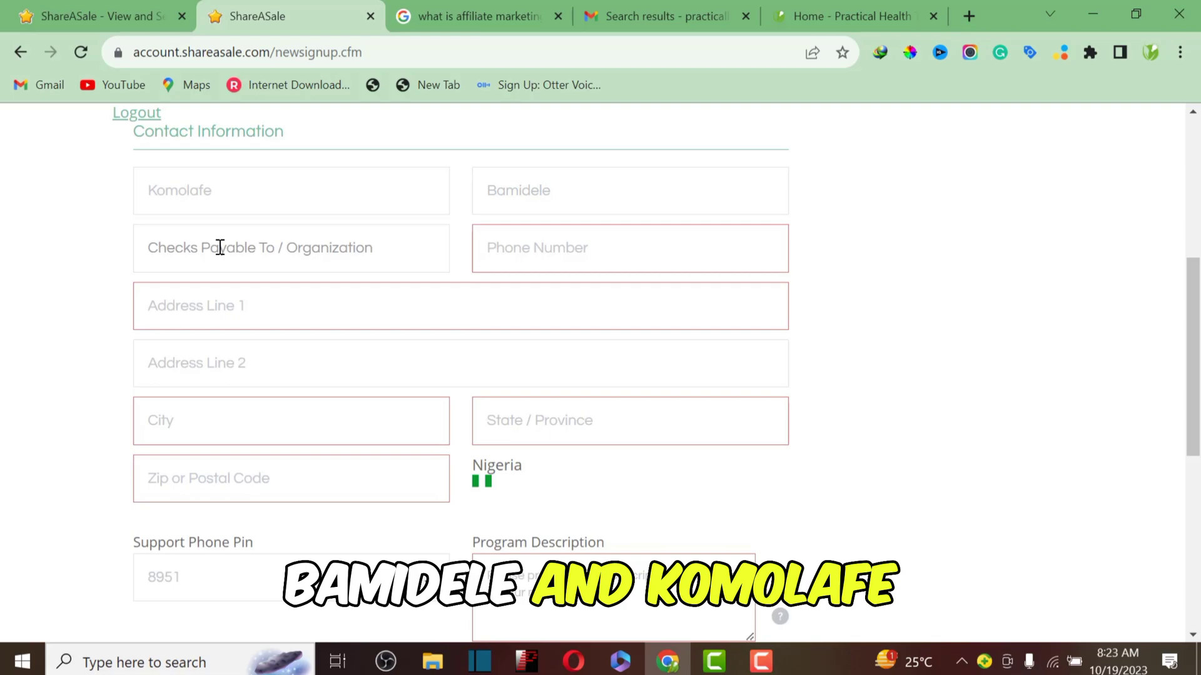
type("I")
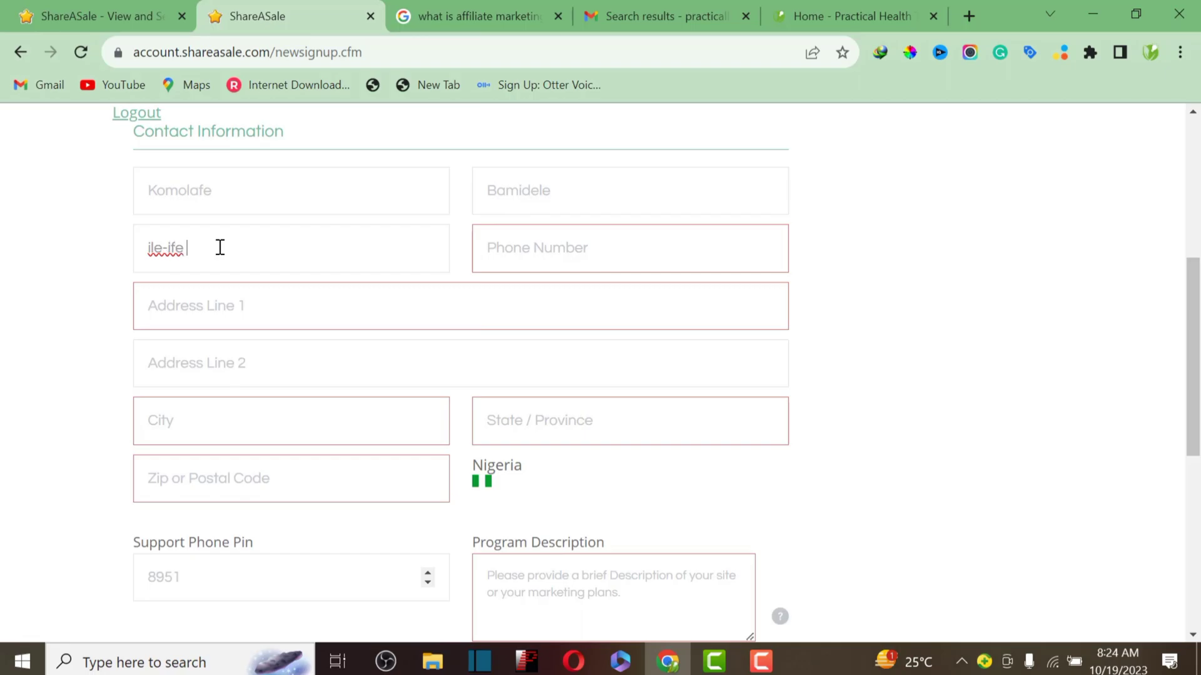
left_click(490, 241)
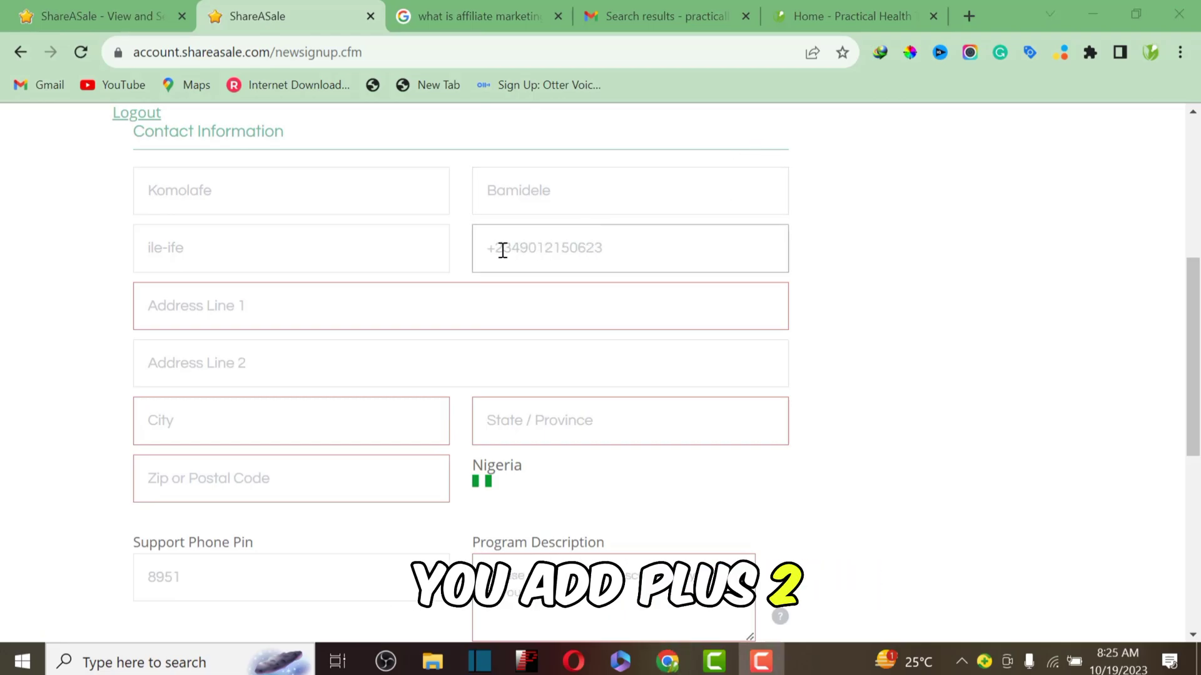
left_click_drag(624, 250, 353, 294)
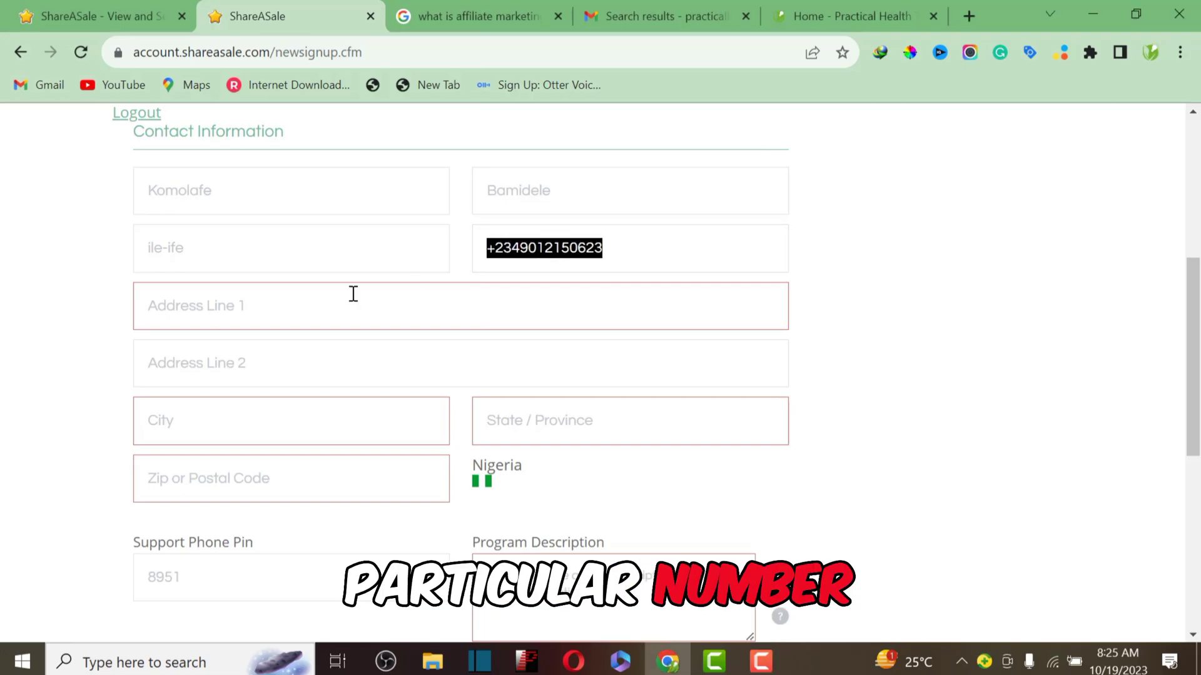
Step: Fill in the contact's street address, city, state and postal code fields
left_click(285, 306)
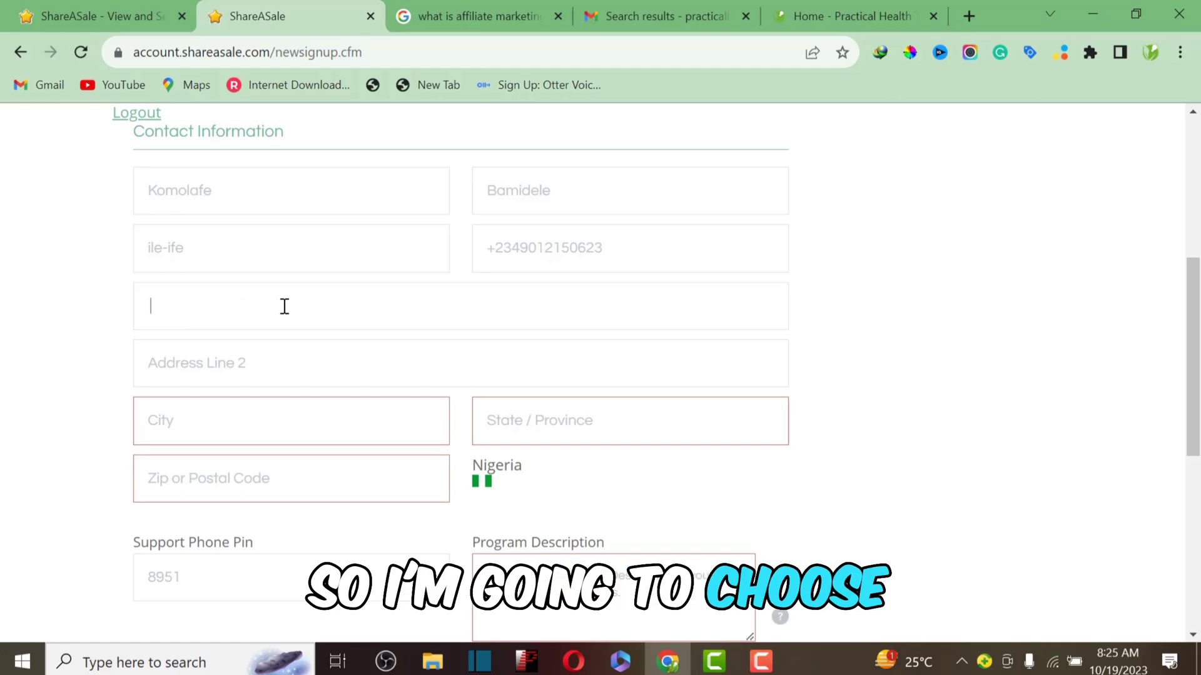
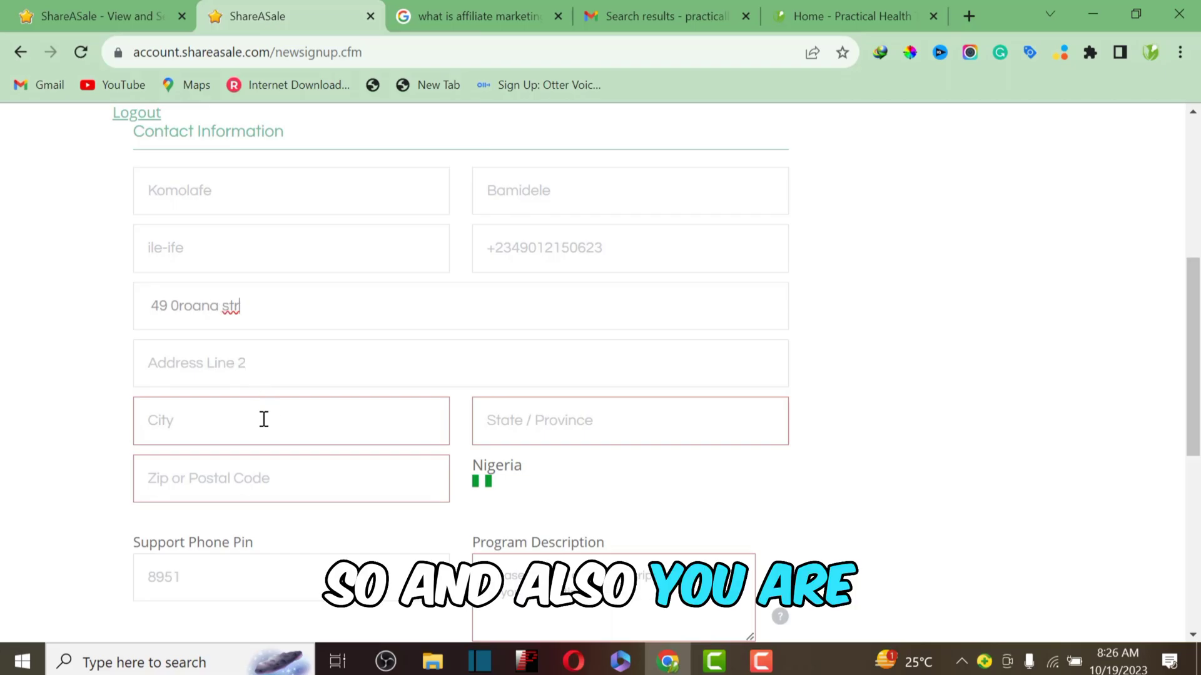
left_click(257, 421)
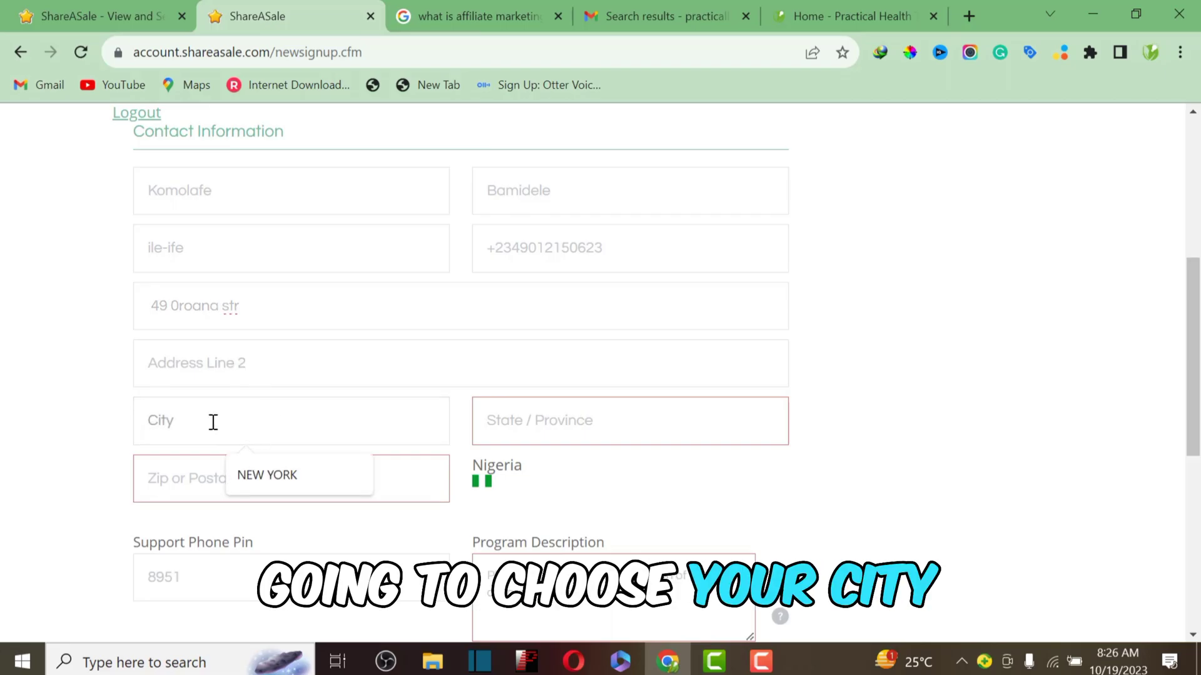
type("ile")
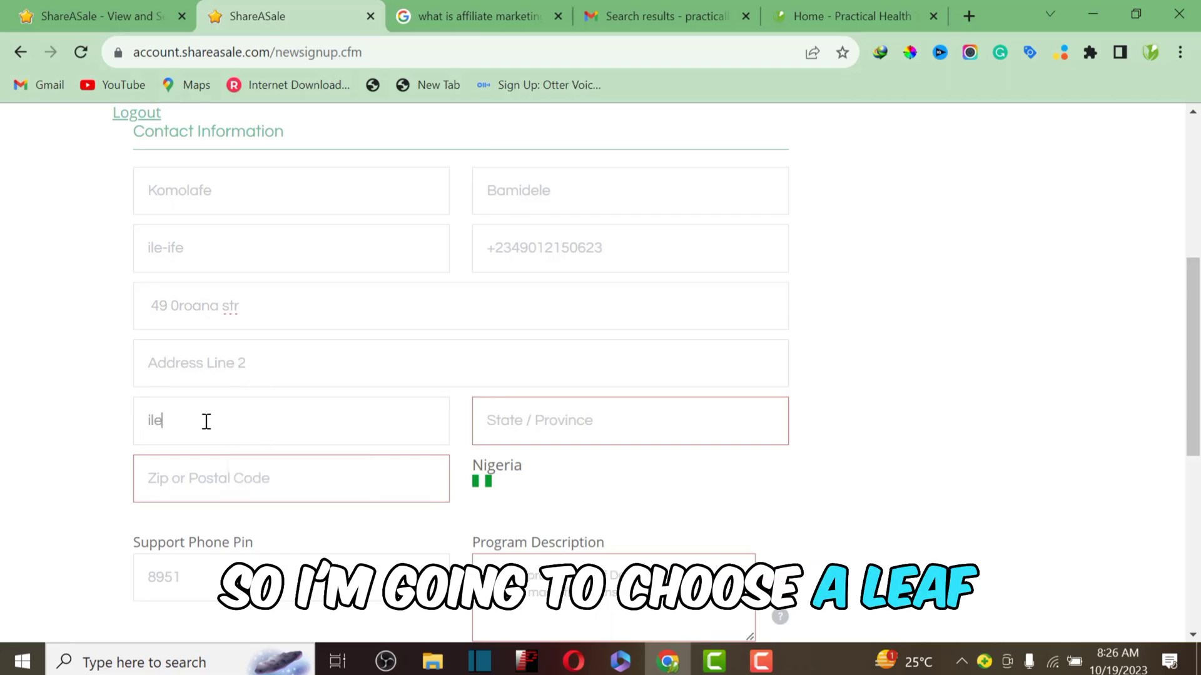
type("-ife")
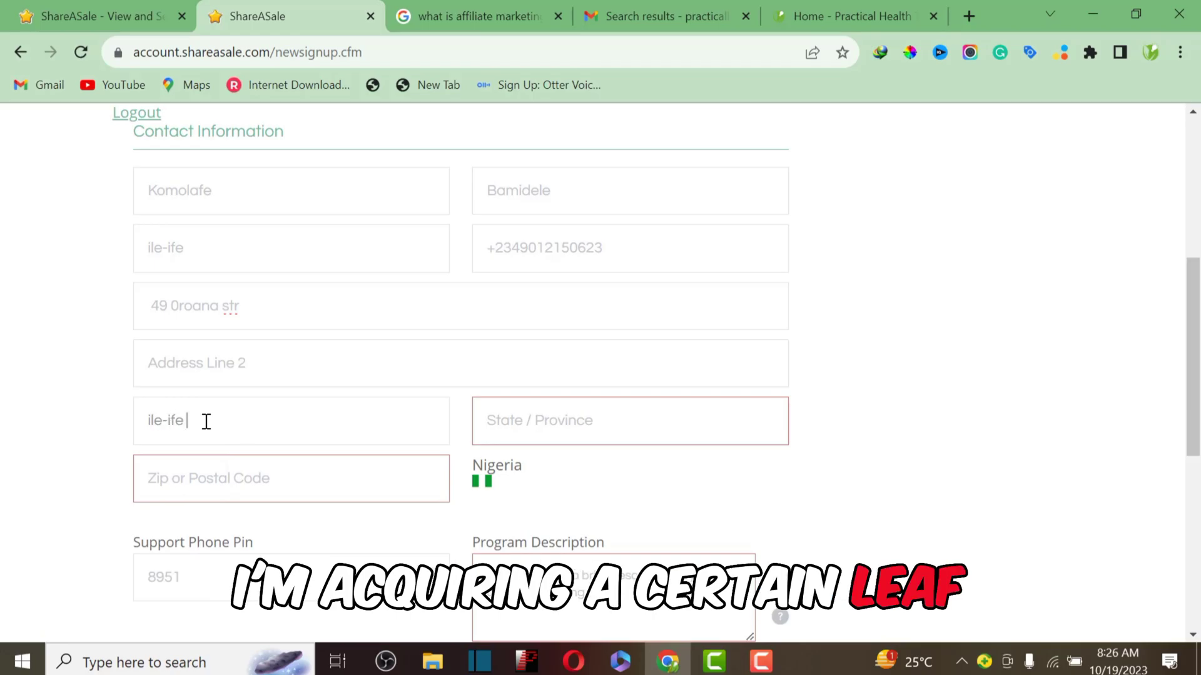
left_click(563, 421)
type("osun")
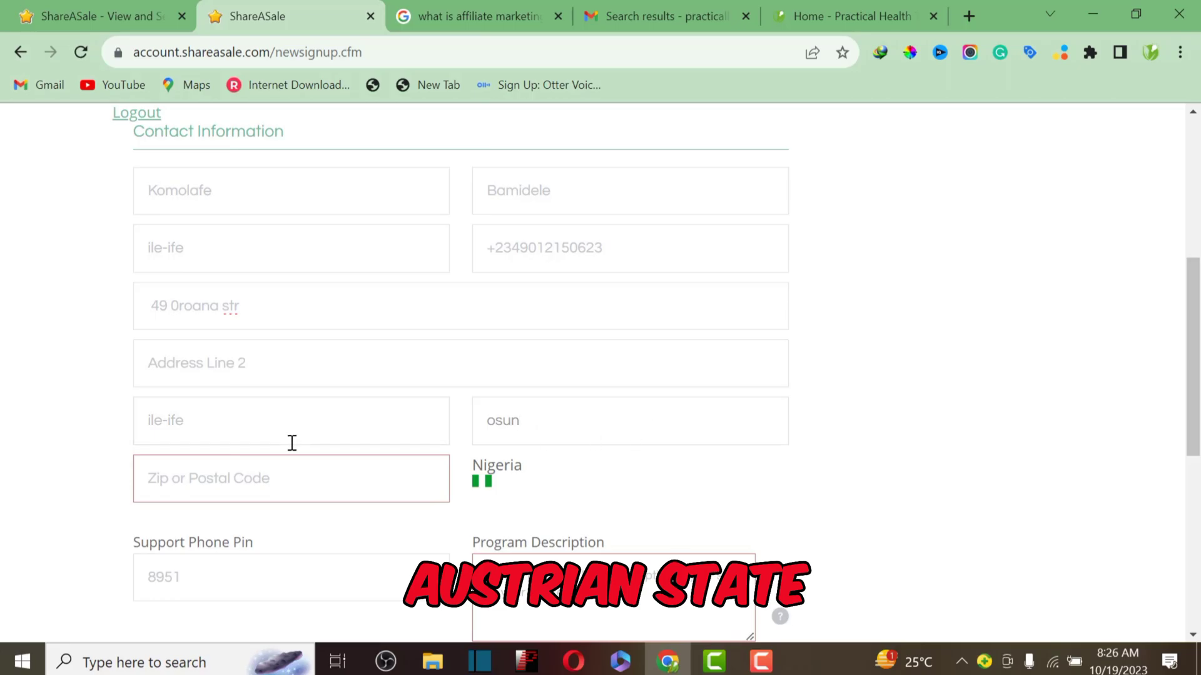
left_click(262, 479)
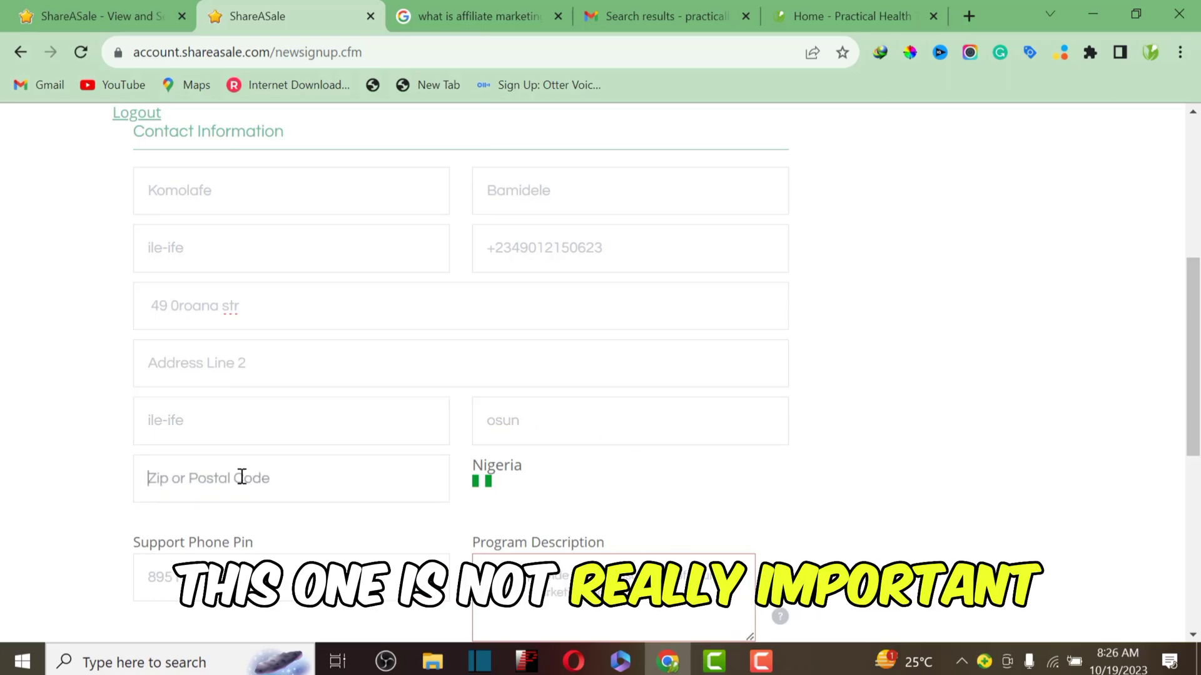
type("23001")
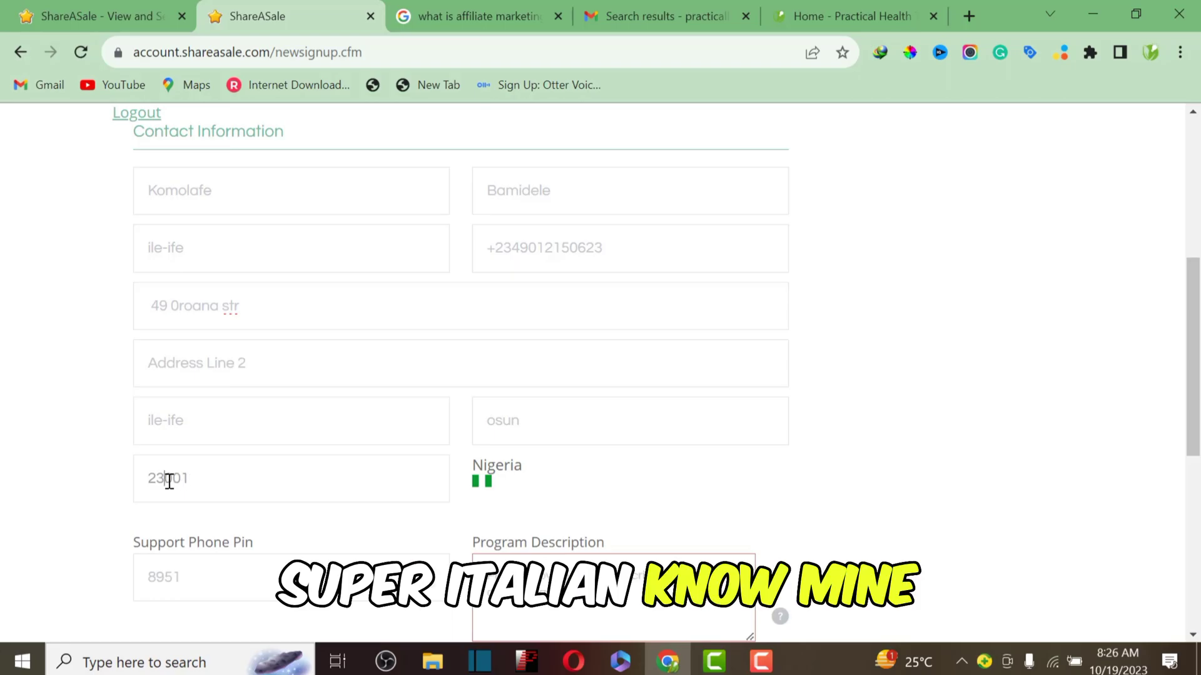
Step: Type 'we do content reaation hedlth tip' into the Program Description box
scroll(308, 472, "down", 3)
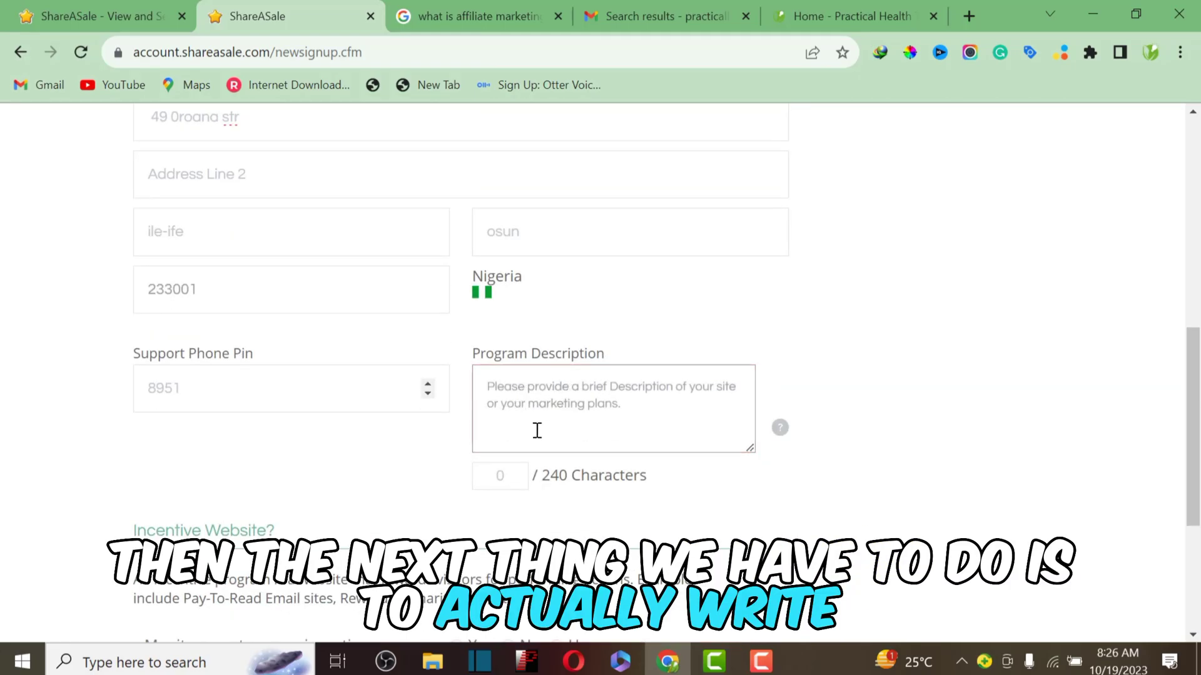
left_click(495, 391)
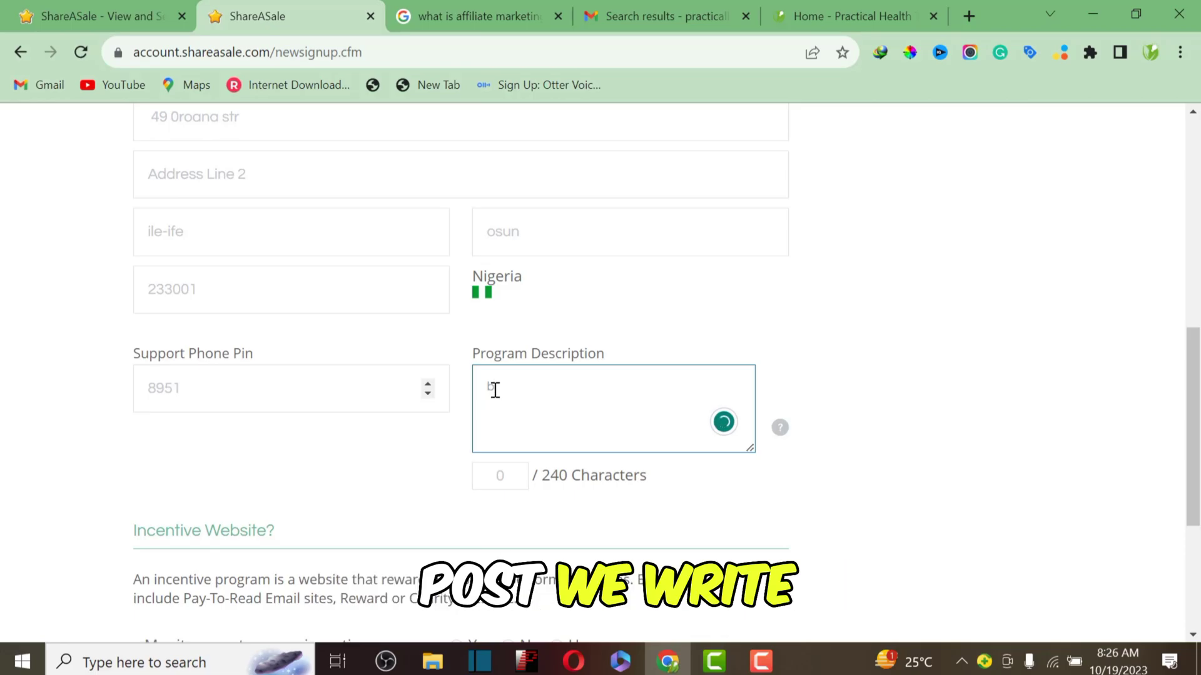
type("we d")
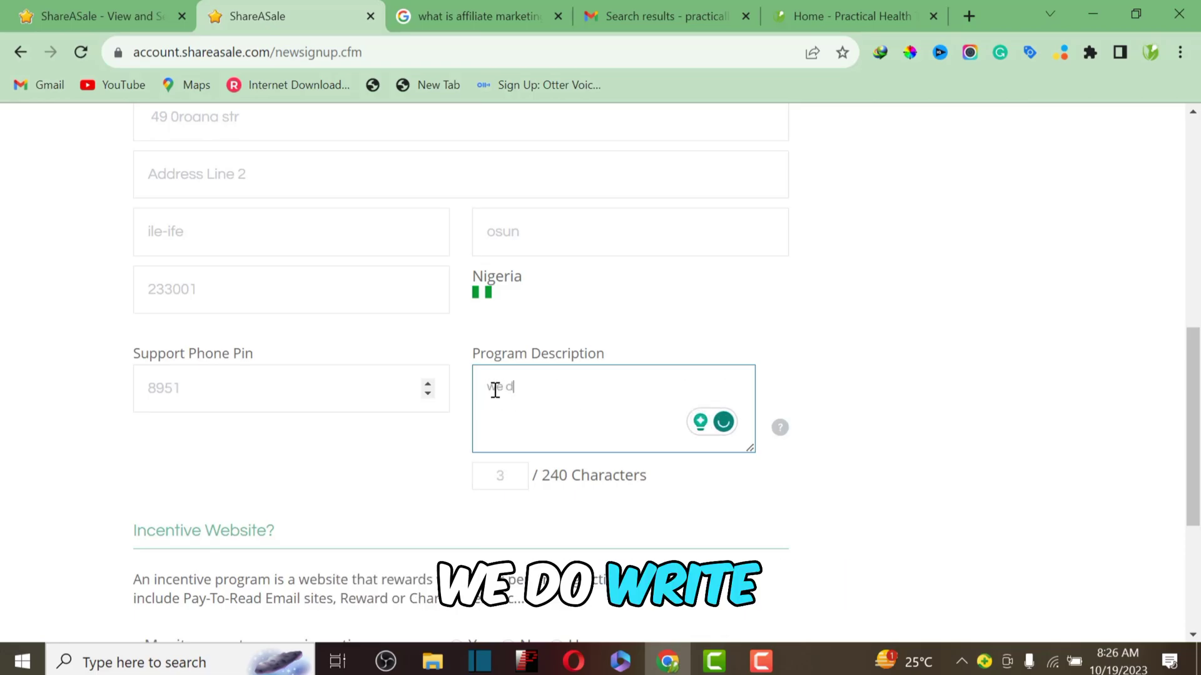
type("o c")
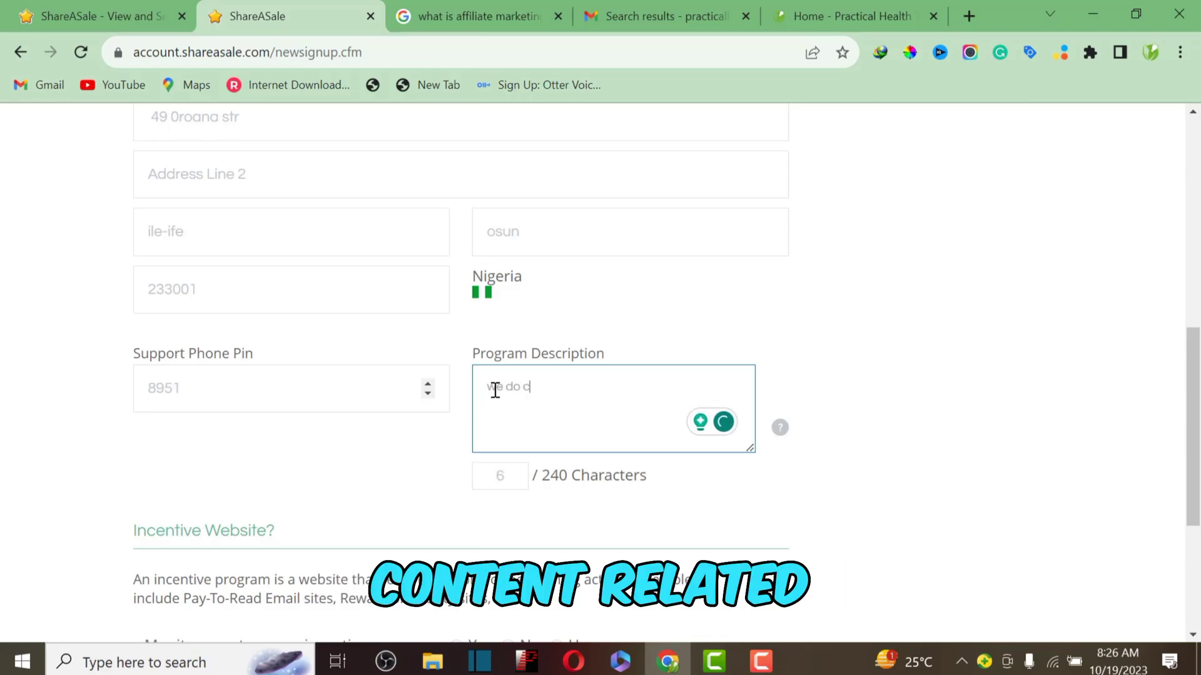
type("ontent")
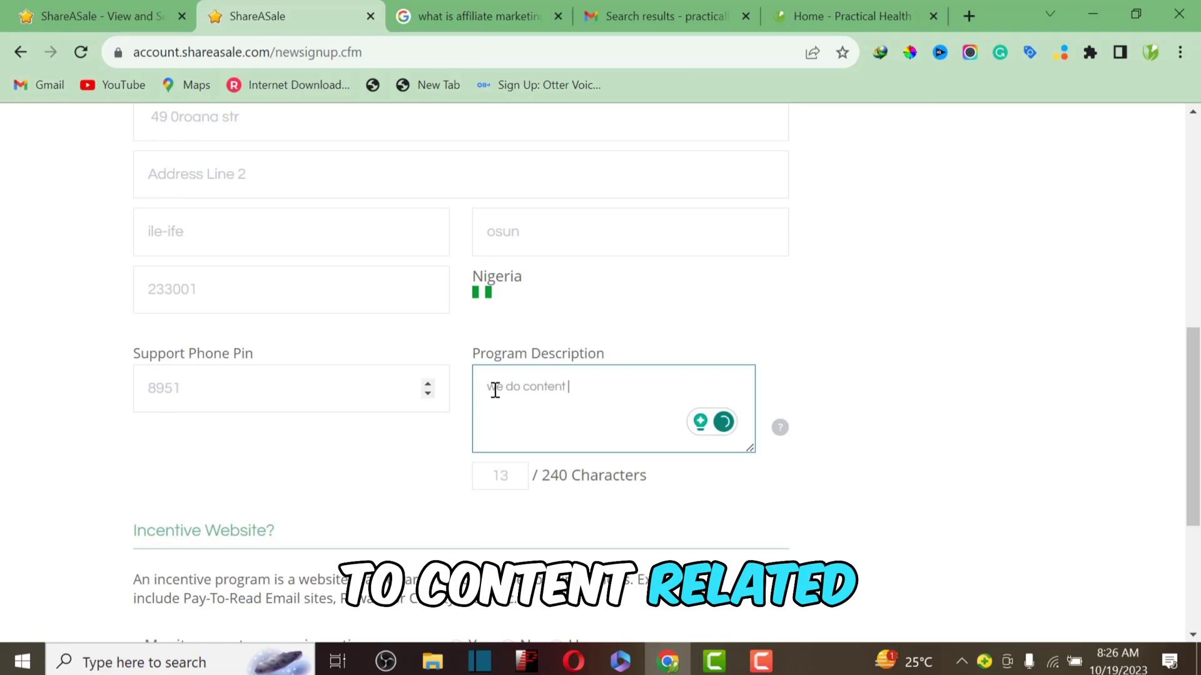
type(" rea")
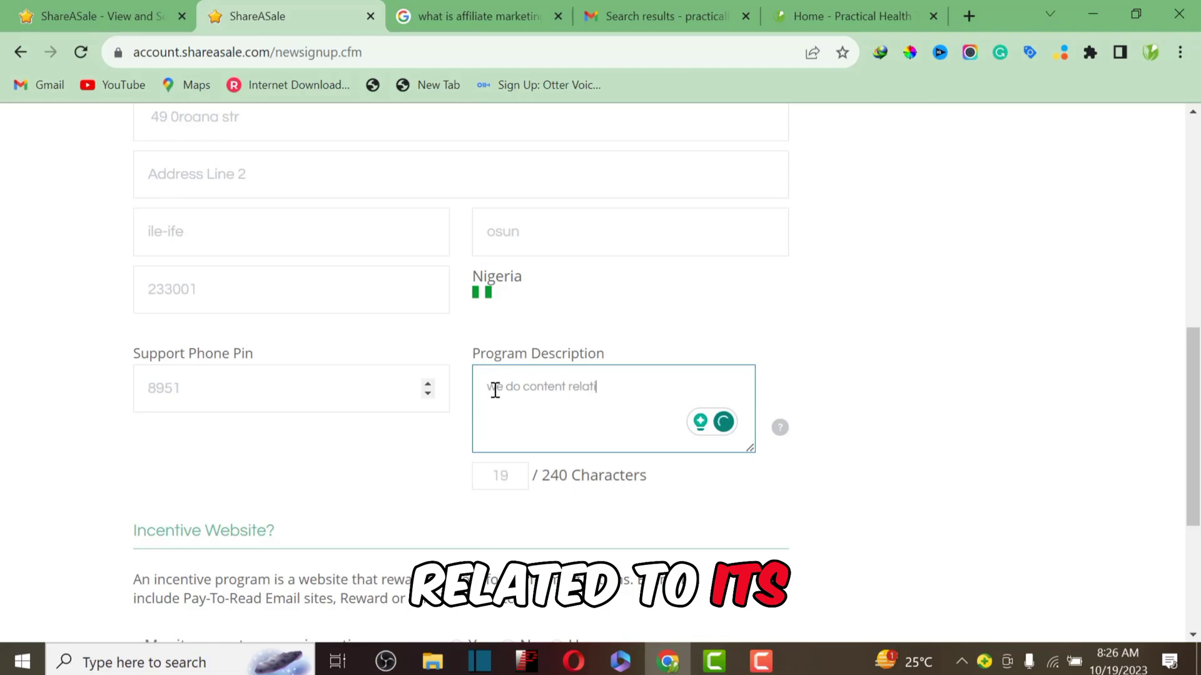
type("ation hed")
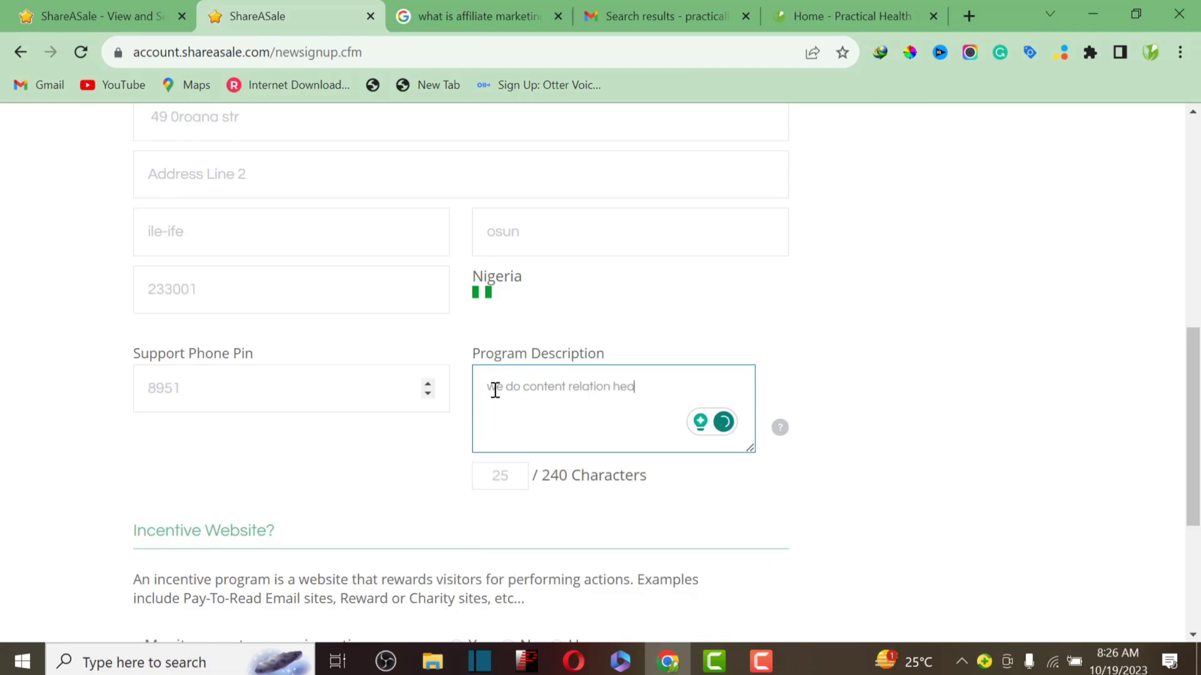
type("lth tips")
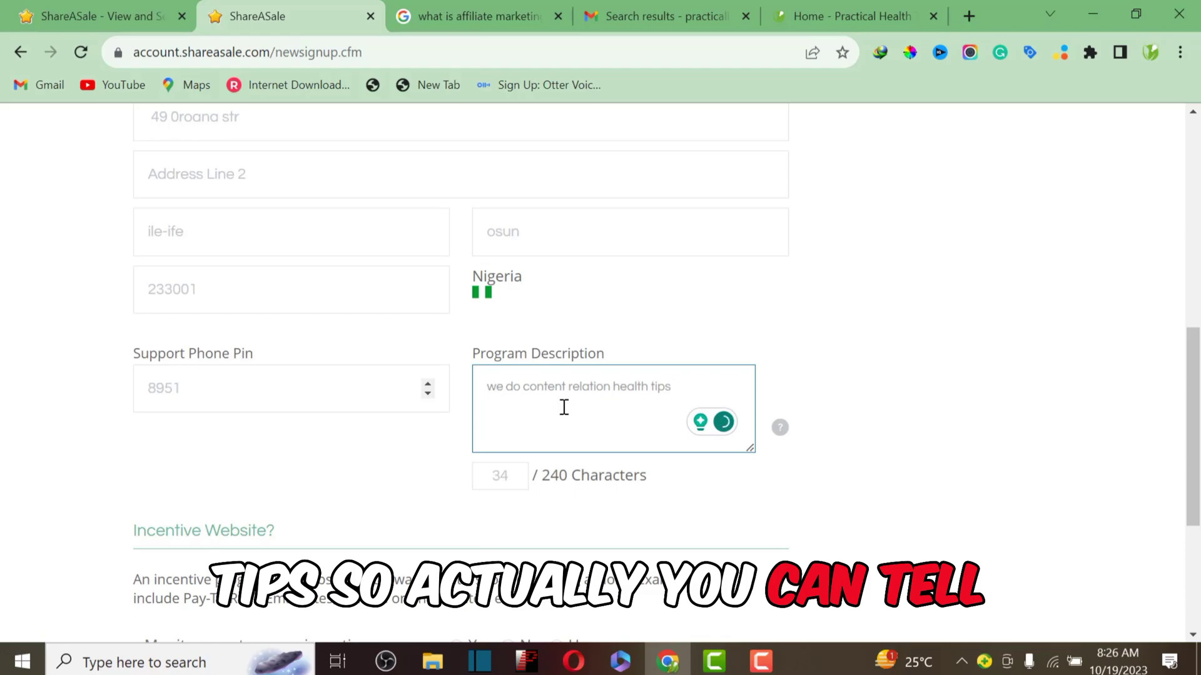
Step: Select and then deselect the Support Phone Pin value before scrolling further down the form
scroll(562, 407, "down", 3)
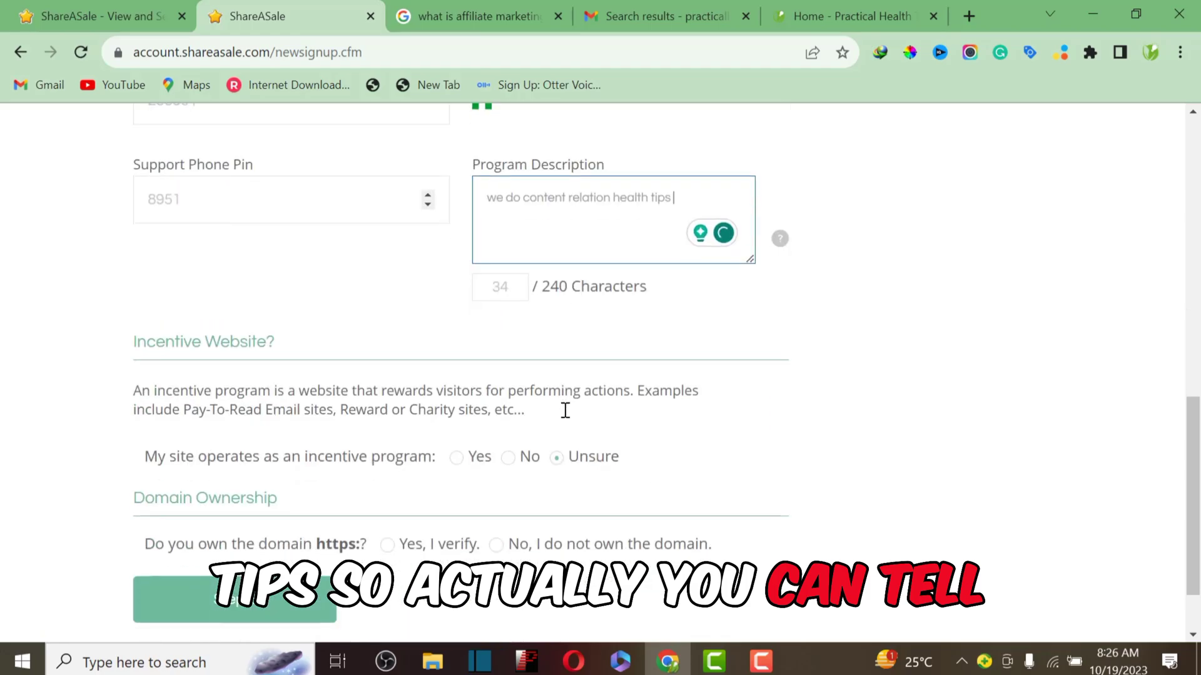
scroll(638, 244, "up", 2)
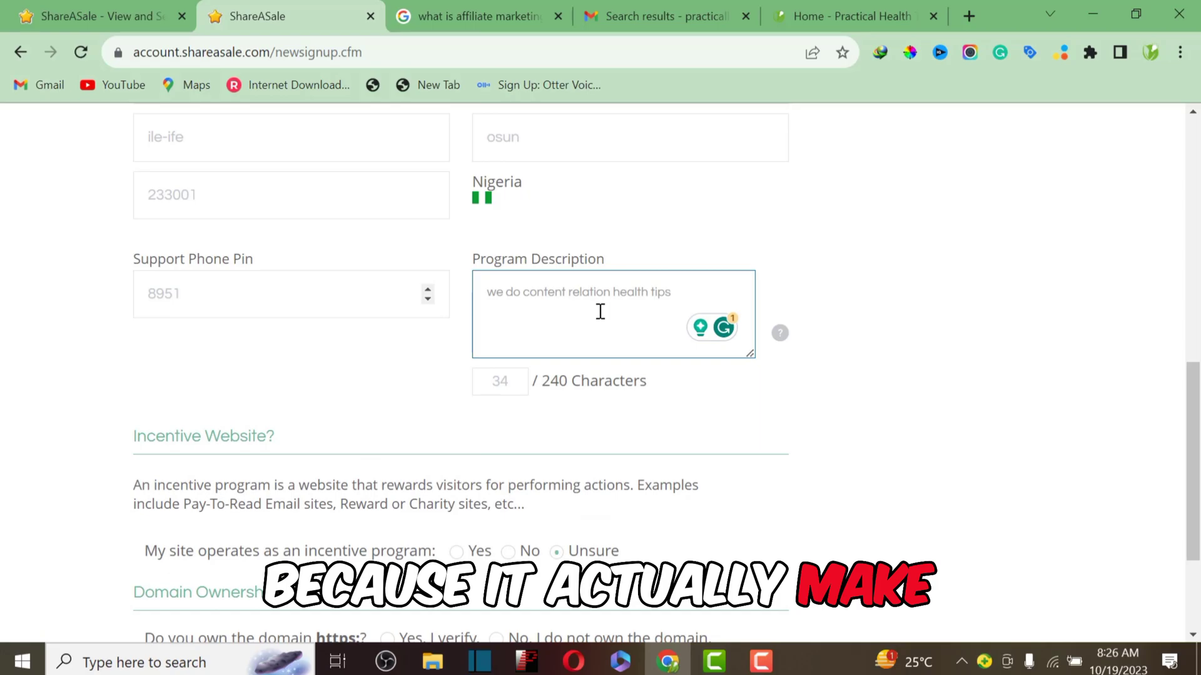
left_click(185, 289)
left_click_drag(212, 294, 77, 307)
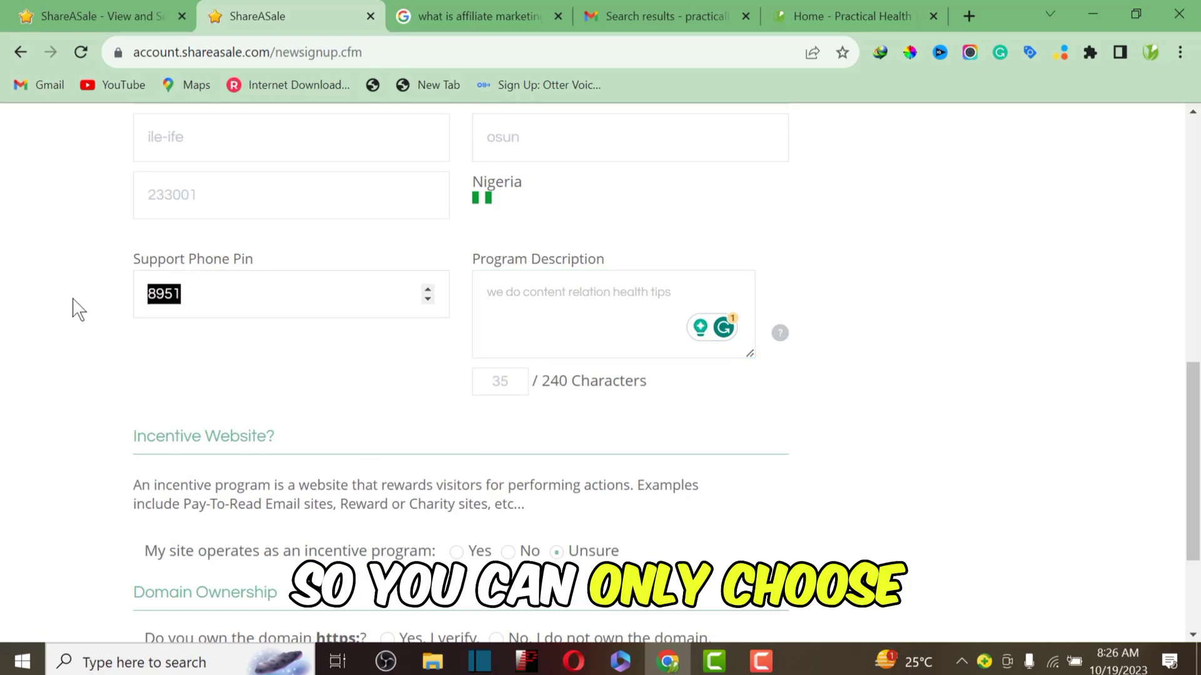
left_click(192, 292)
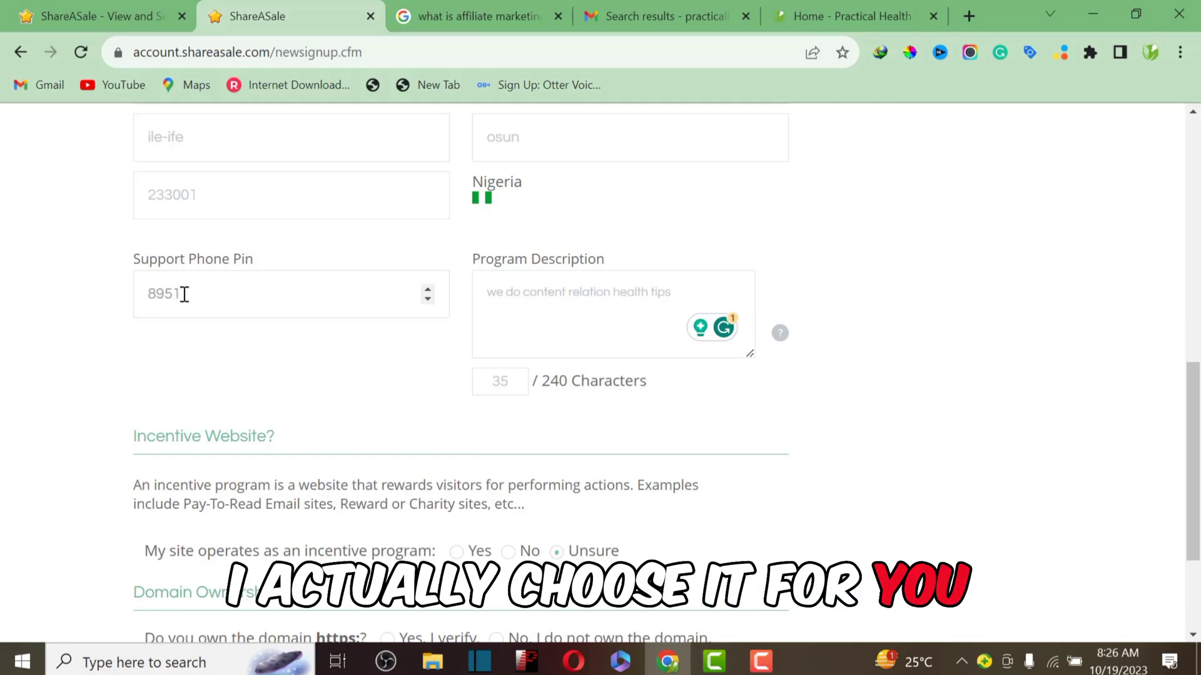
scroll(287, 306, "down", 2)
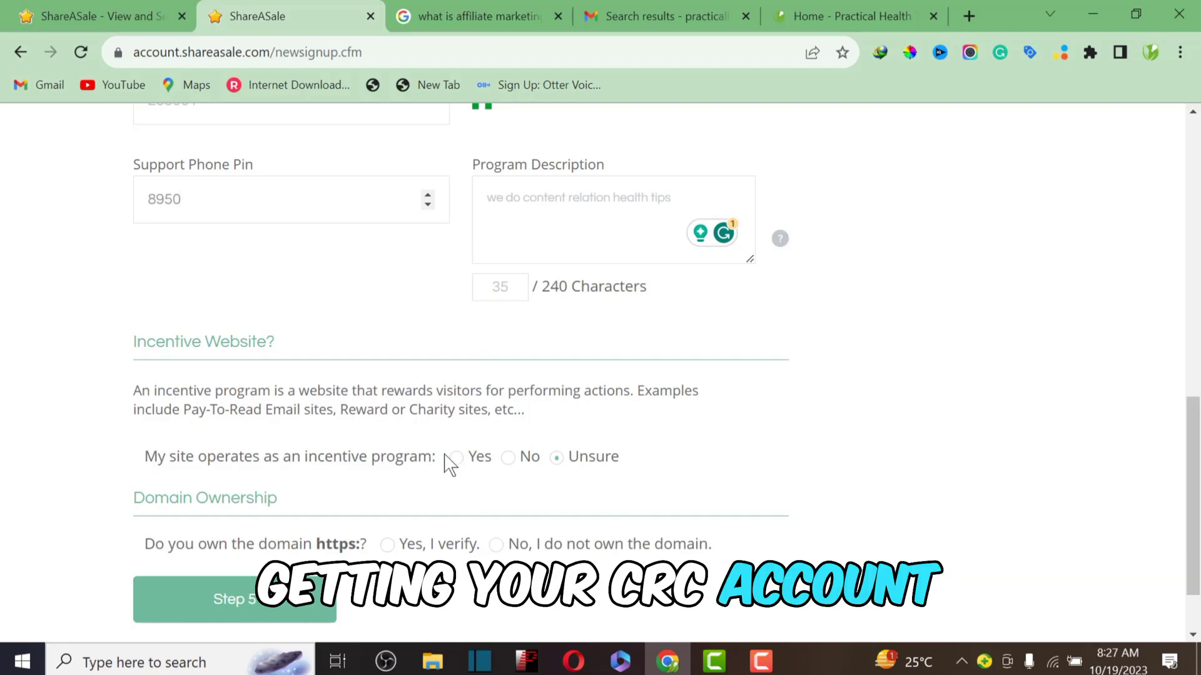
Step: Answer No to the incentive program, choose 'Yes, I verify.' for domain ownership, and continue to Step 5
left_click(508, 458)
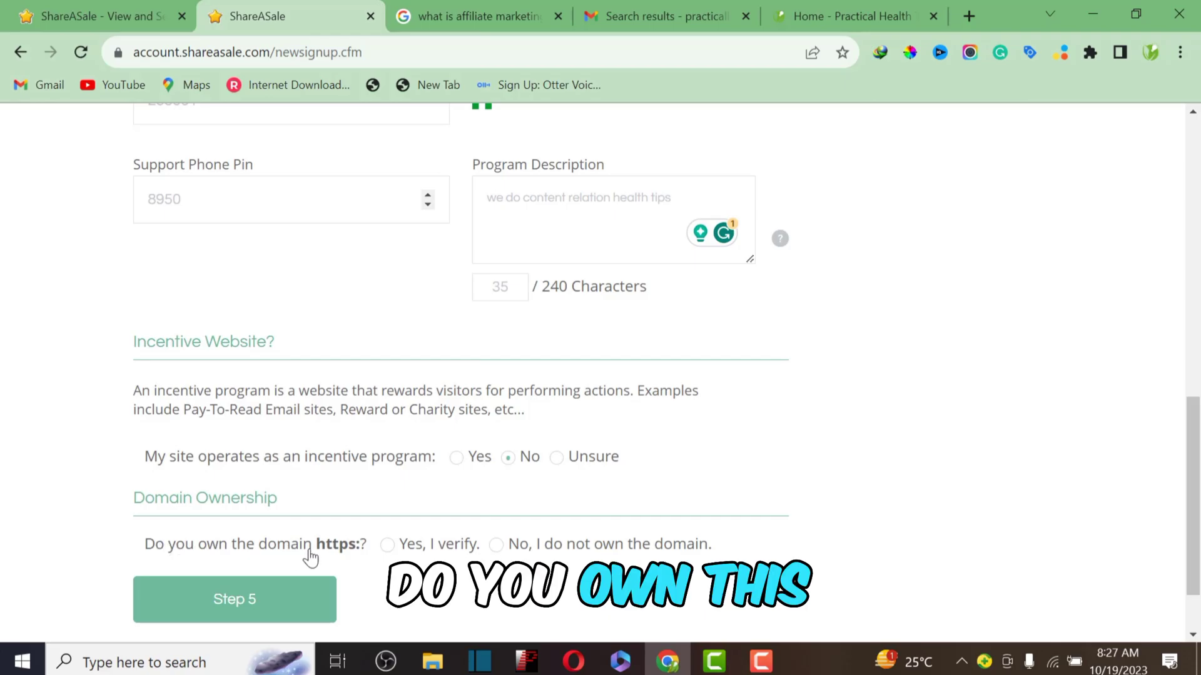
left_click(388, 546)
left_click(274, 599)
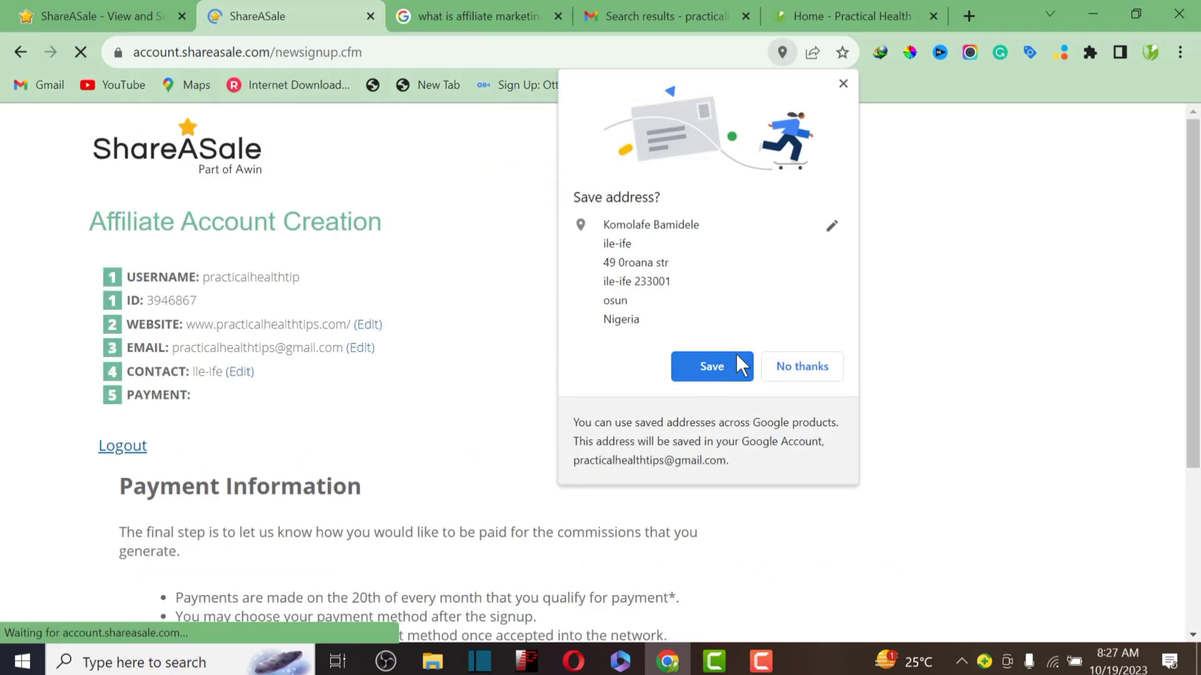
Step: Save the address in Chrome's popup and read the payment date and method notes, keeping Choose Later
left_click(740, 366)
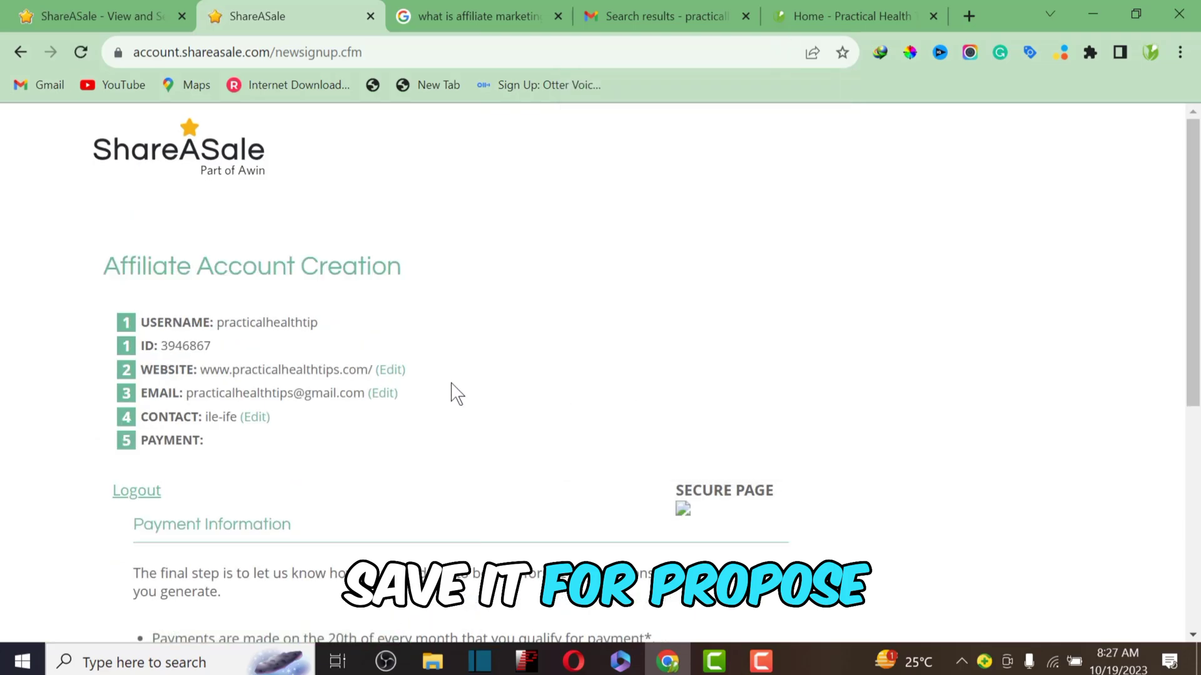
scroll(457, 394, "down", 5)
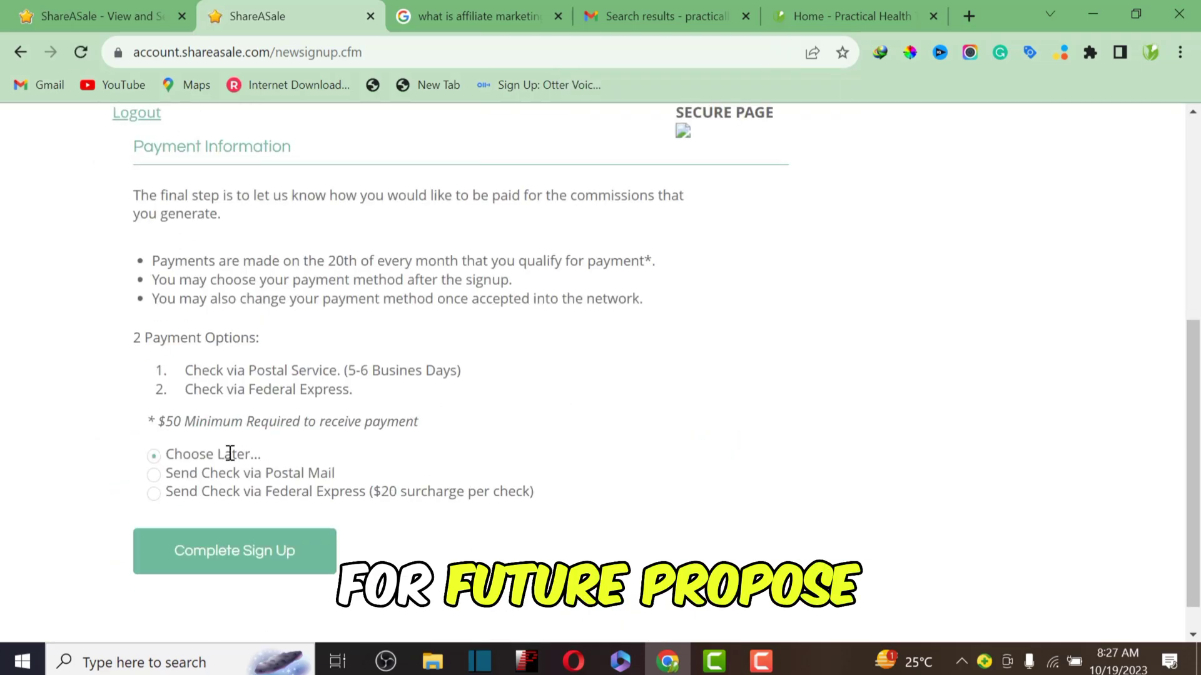
scroll(212, 240, "up", 1)
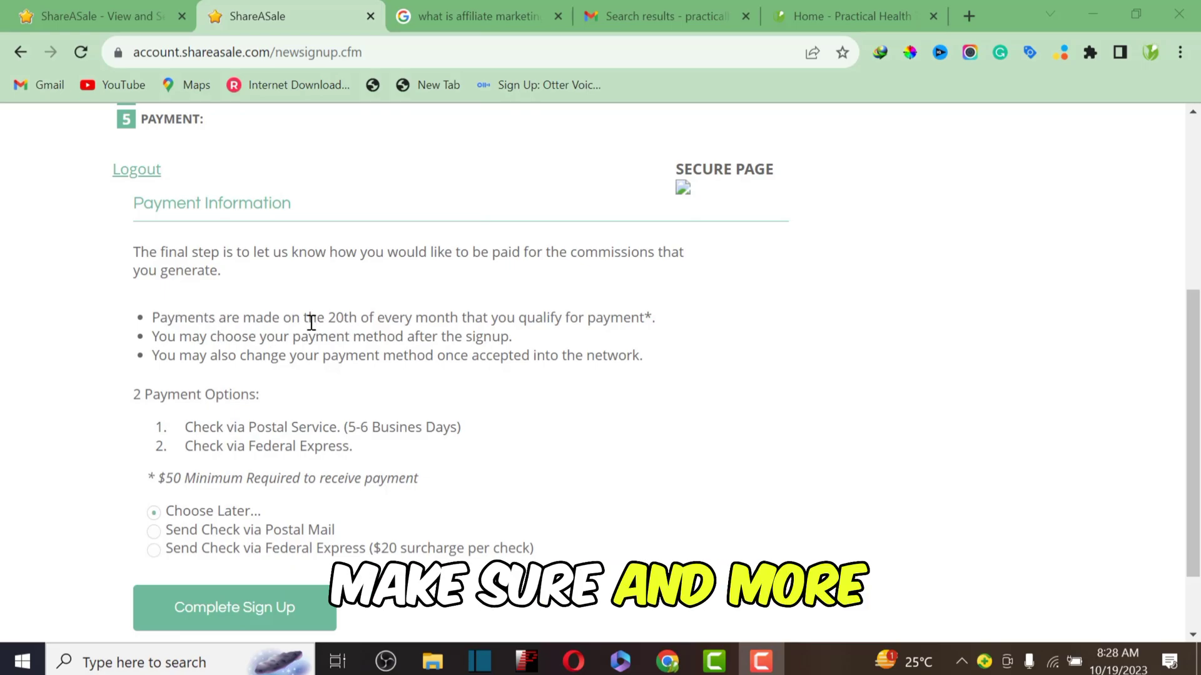
left_click_drag(325, 318, 566, 340)
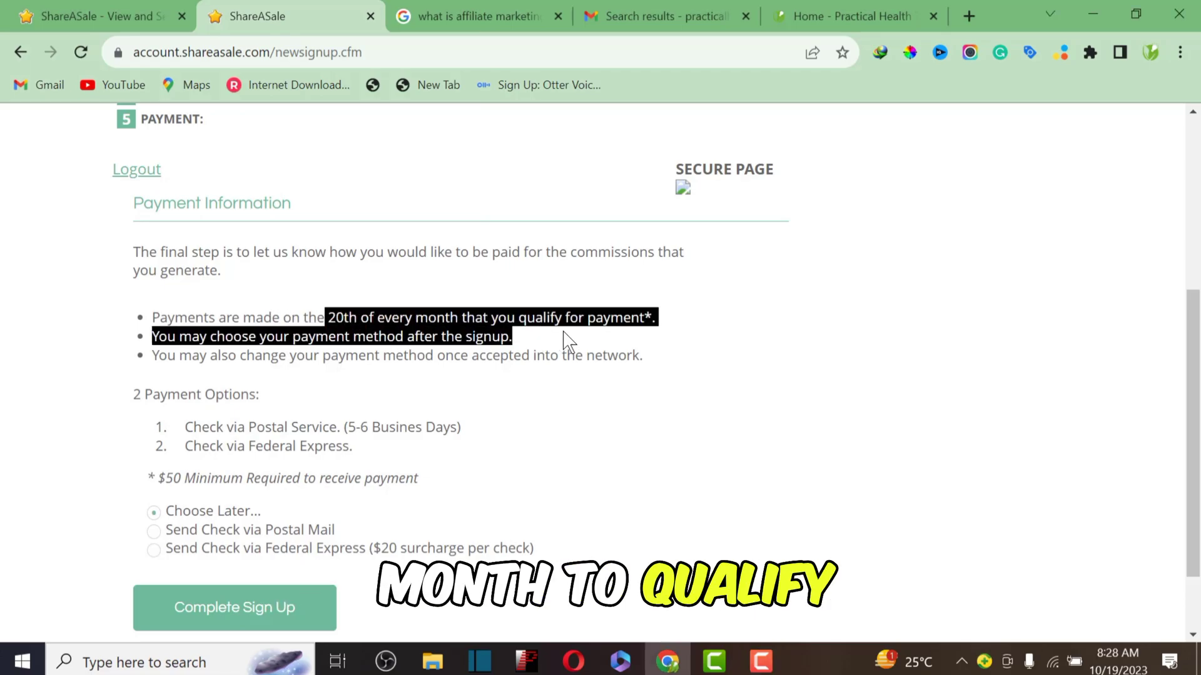
left_click(151, 392)
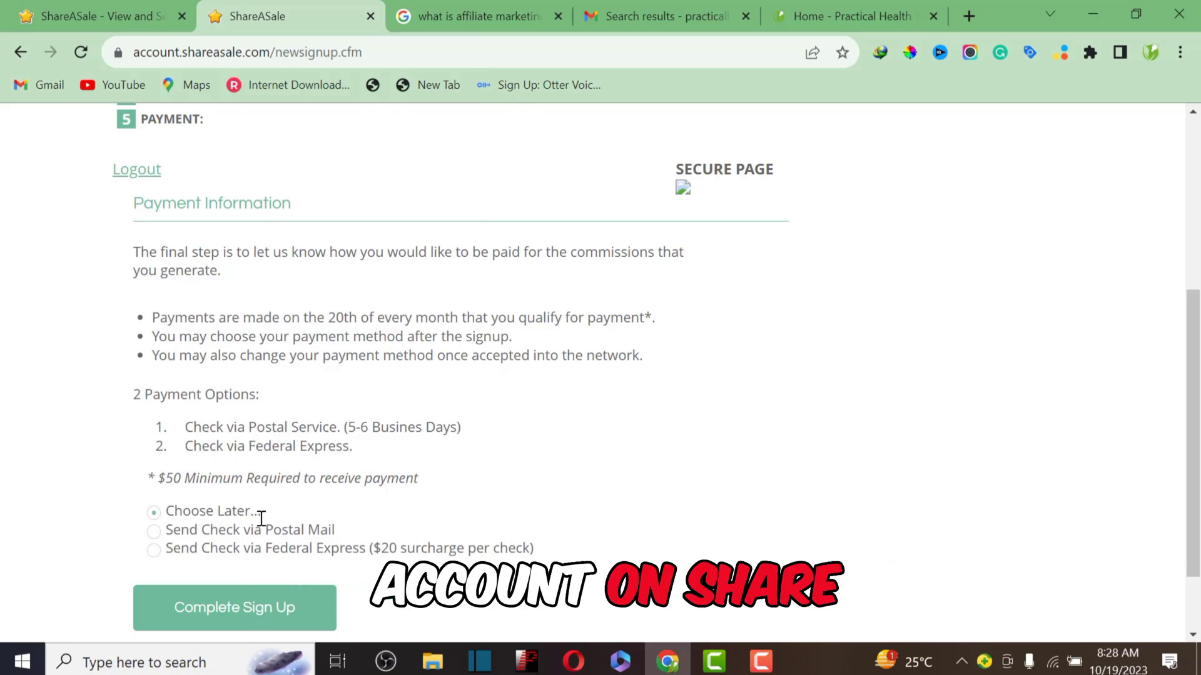
Step: Tick the terms and accuracy checkboxes, cancel the PDF download prompt, and submit with Complete Sign Up
left_click(248, 616)
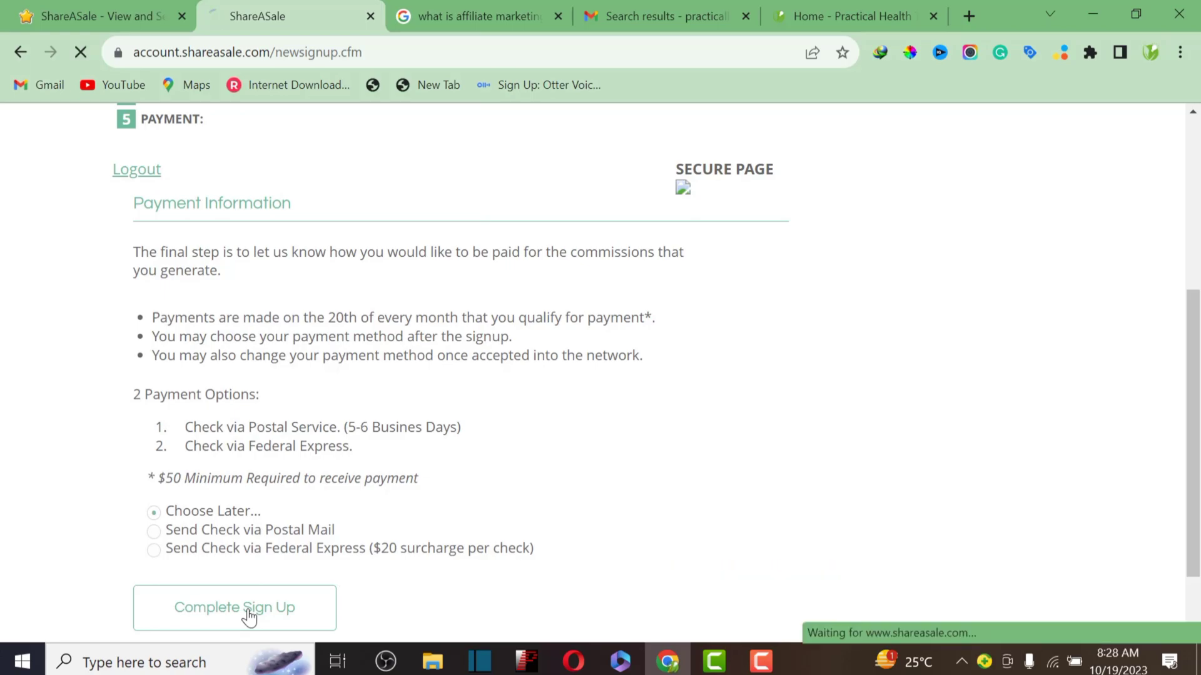
scroll(341, 453, "down", 7)
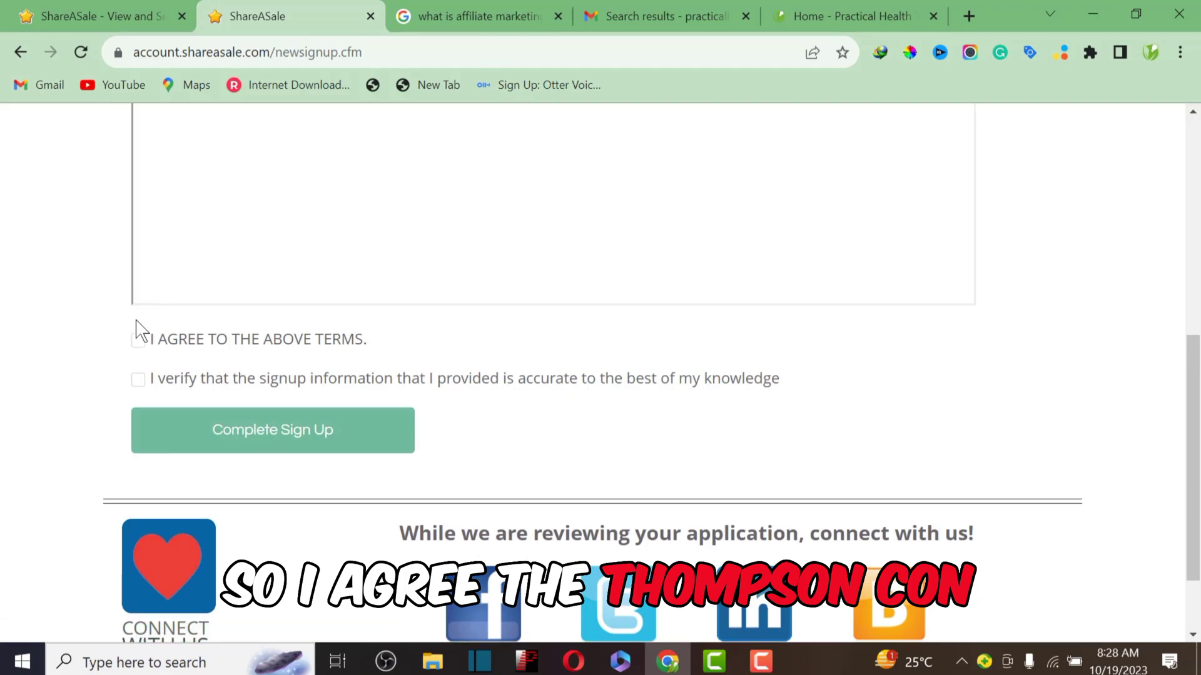
left_click(138, 341)
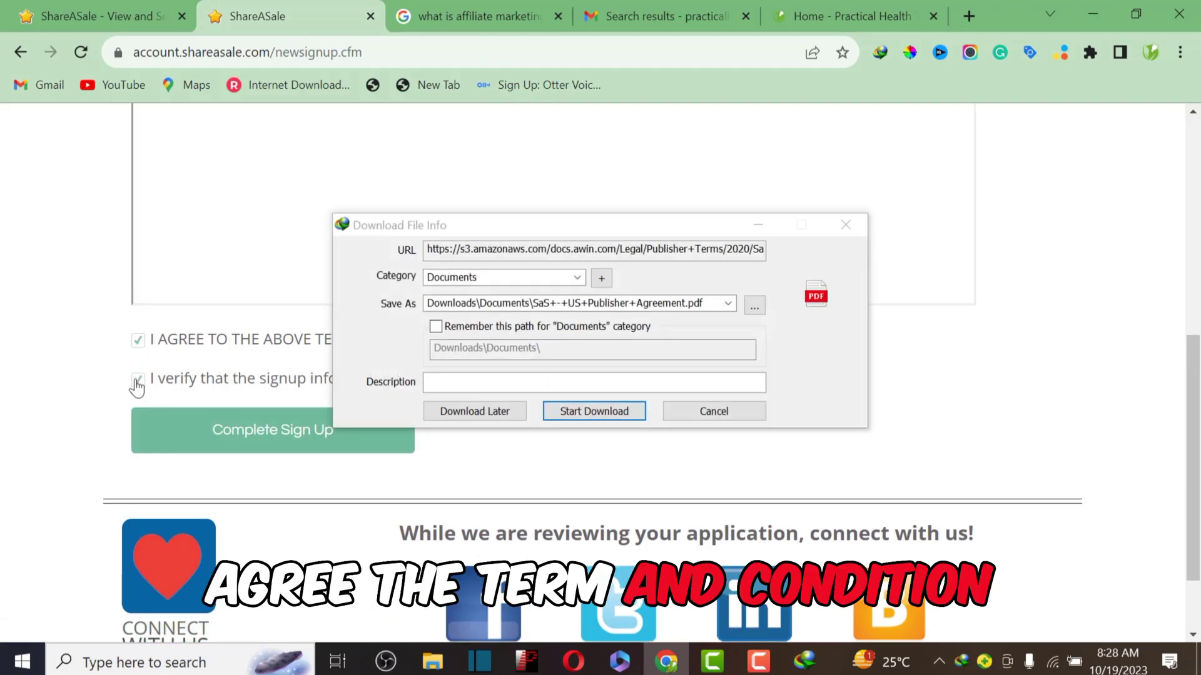
left_click(137, 381)
left_click(845, 224)
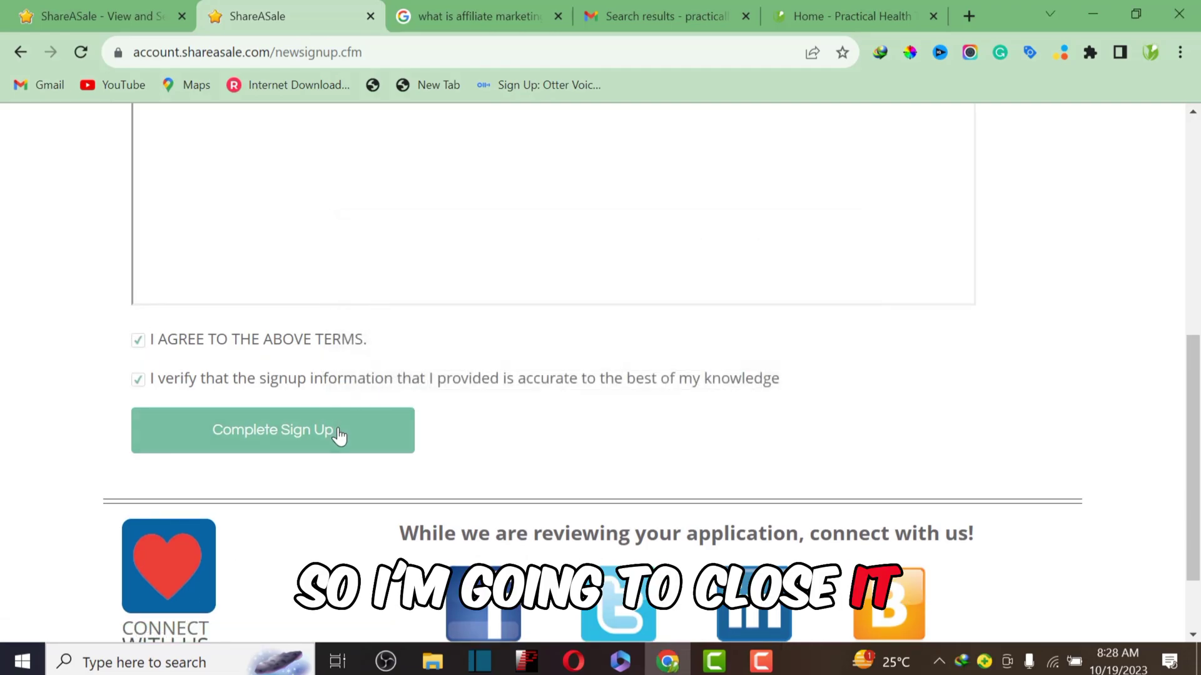
left_click(268, 436)
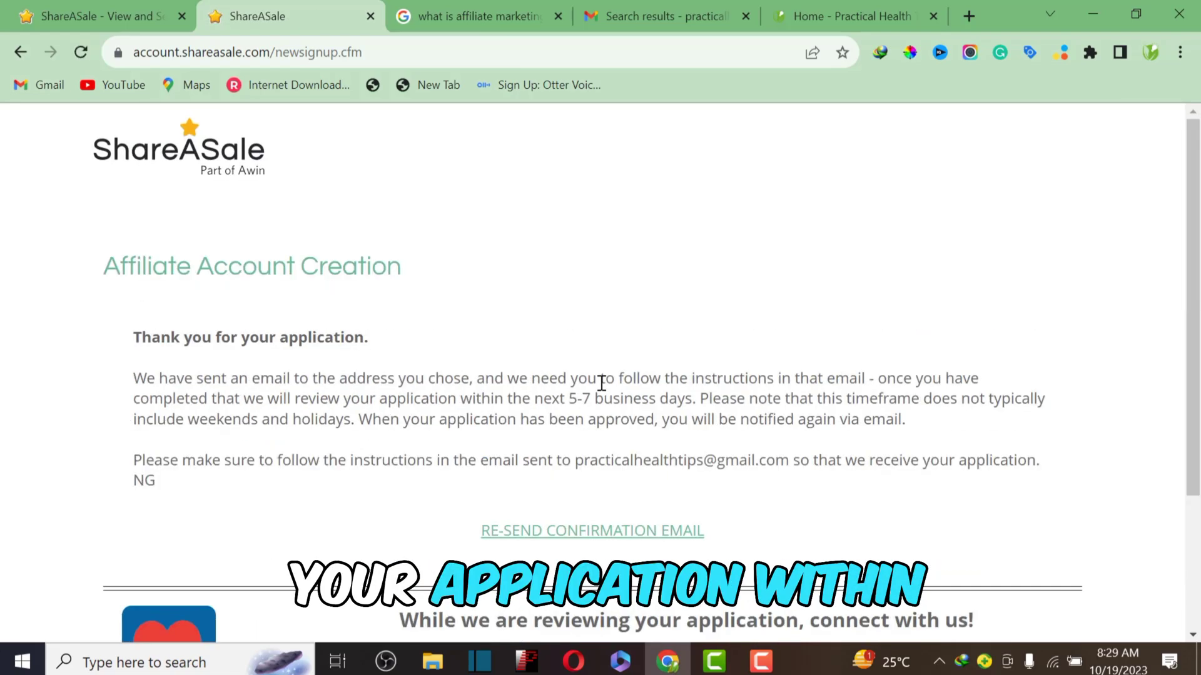
Step: Scroll through the application confirmation page to reach the dashboard showing the $111.95 balance
scroll(602, 382, "down", 3)
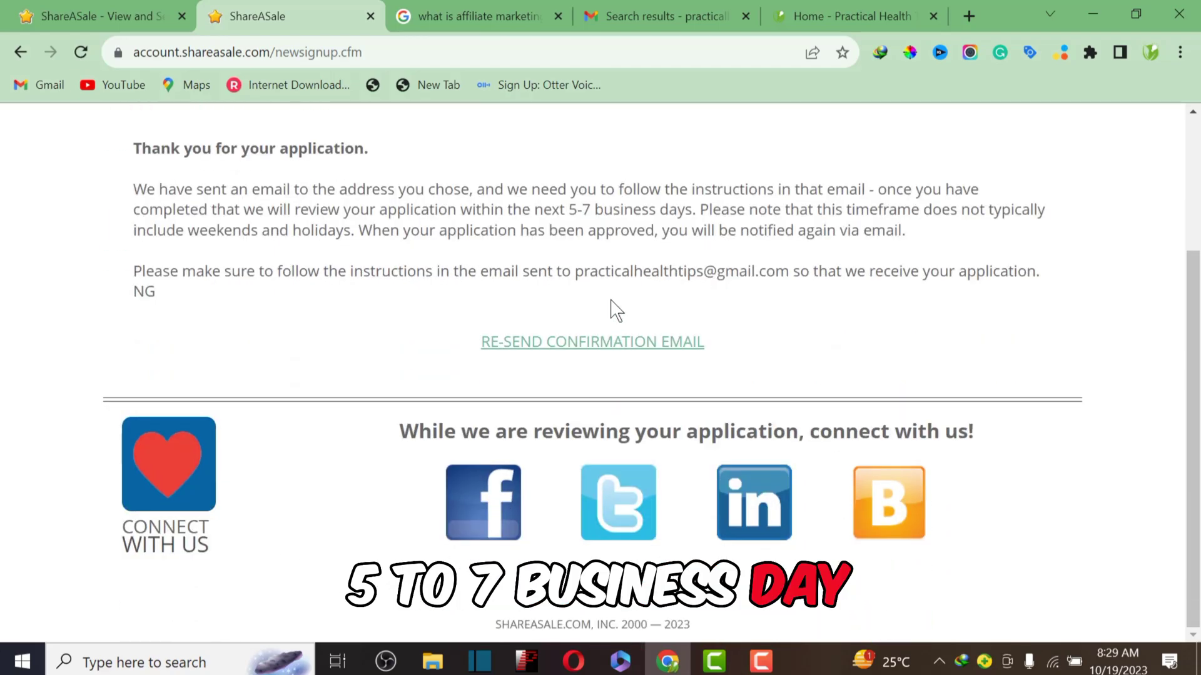
scroll(617, 305, "up", 3)
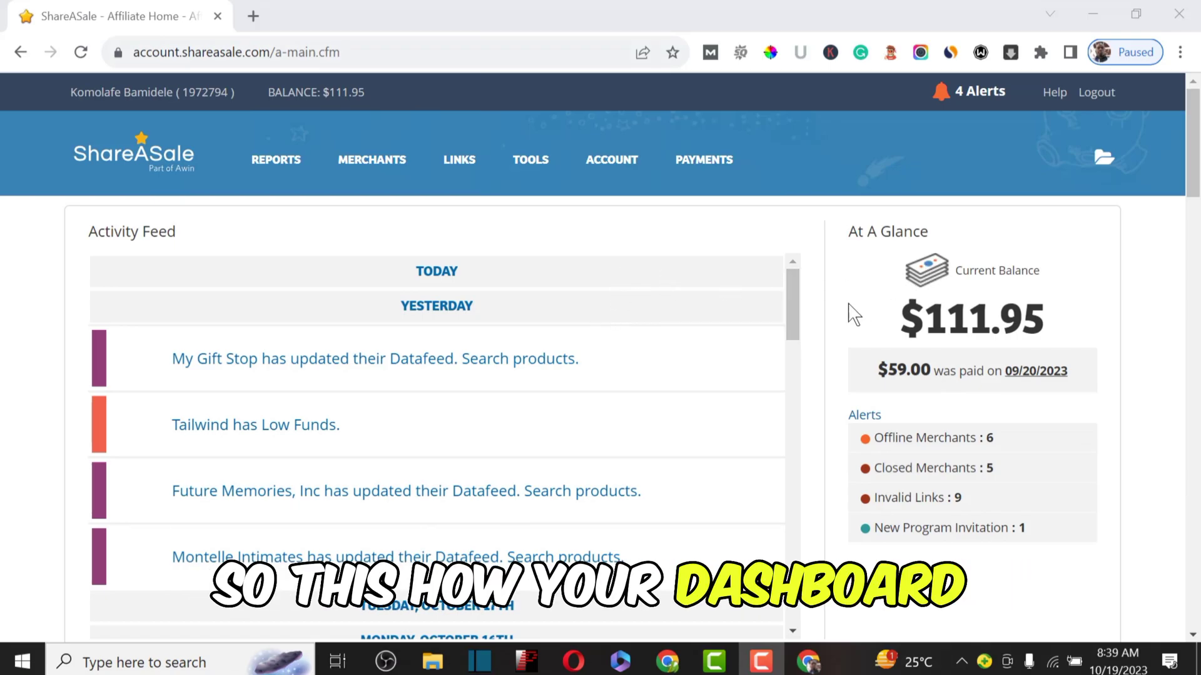
Step: Scroll past the Activity Feed and run Go! in the Merchant Search panel
scroll(876, 306, "down", 2)
left_click_drag(1066, 220, 930, 232)
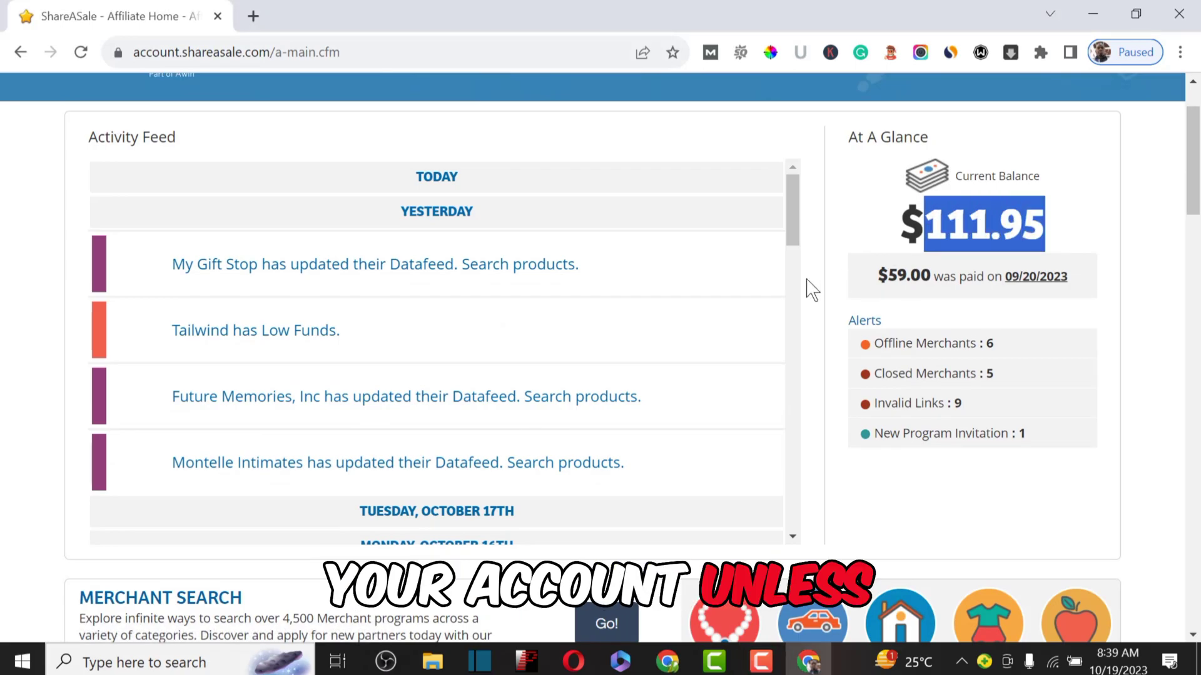
scroll(810, 289, "down", 7)
scroll(811, 303, "up", 3)
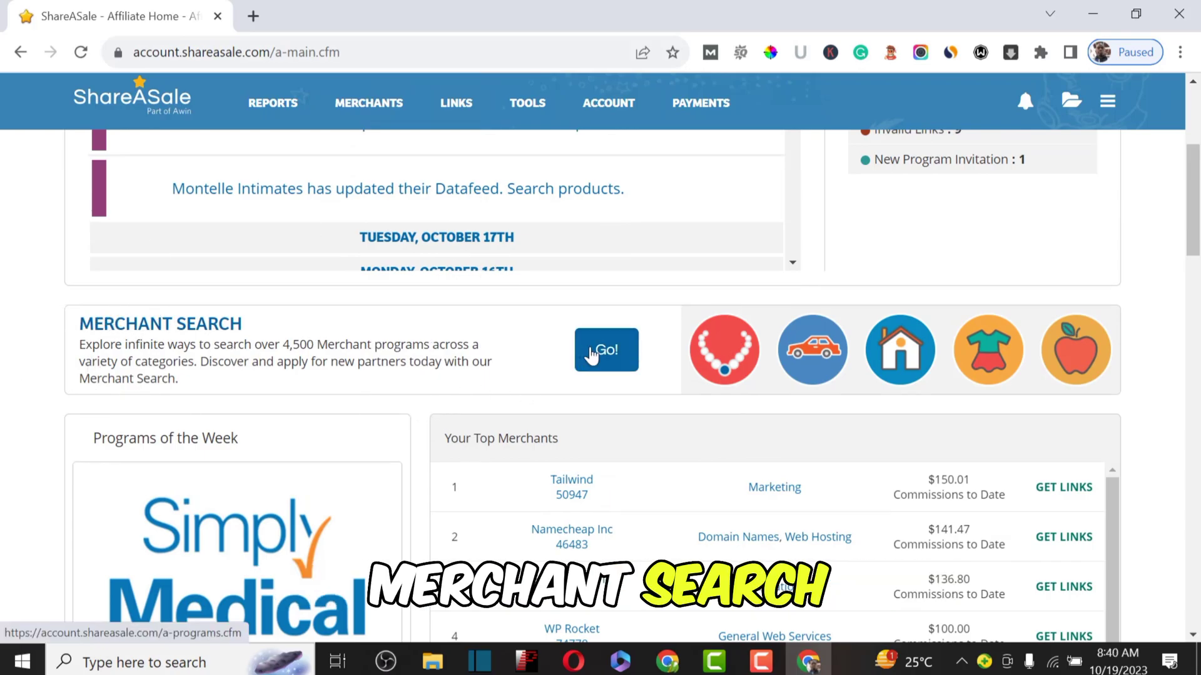
left_click(610, 358)
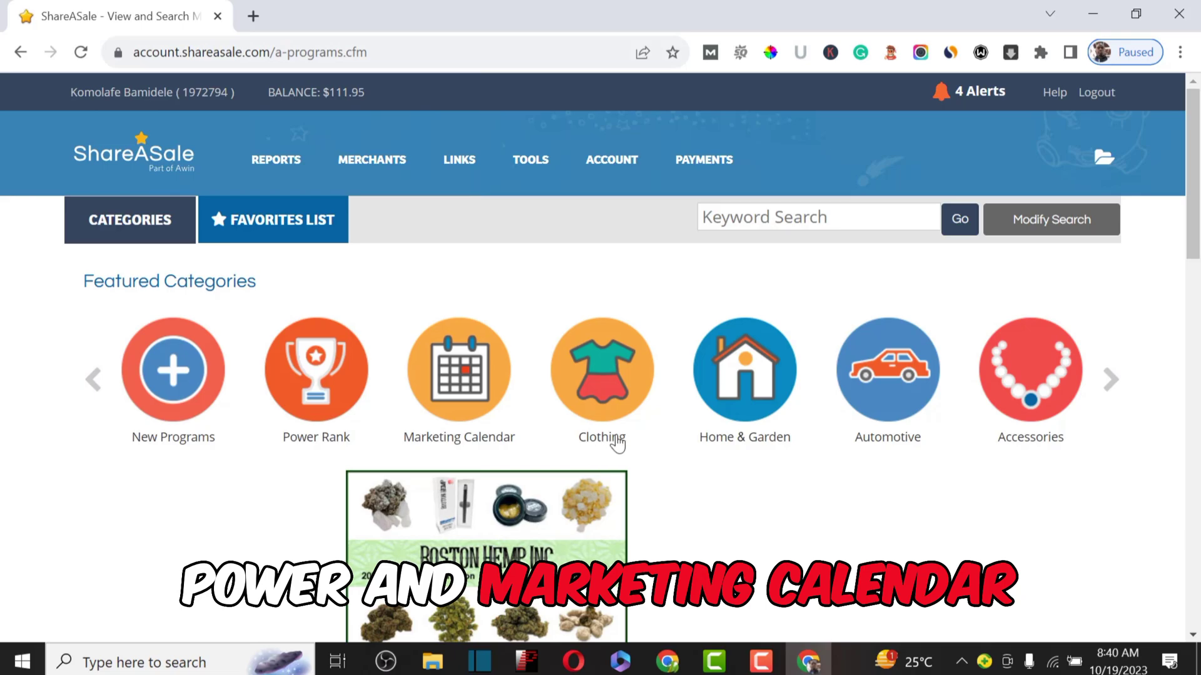
left_click(1111, 392)
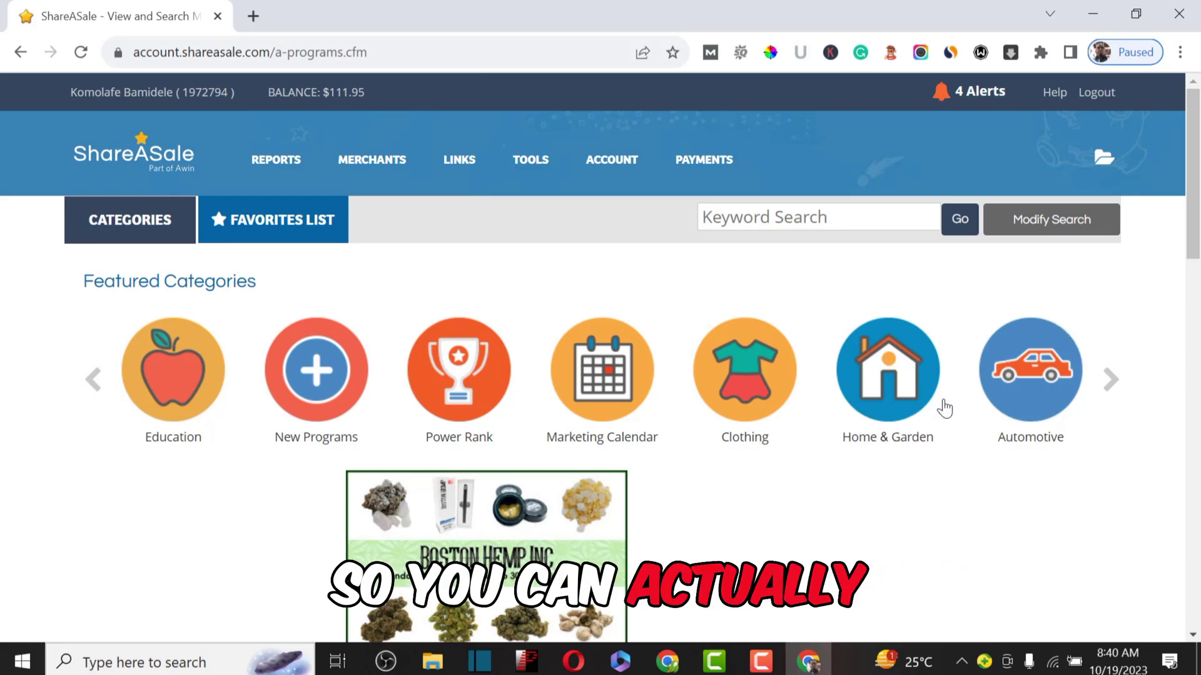
scroll(944, 407, "down", 4)
scroll(944, 407, "down", 5)
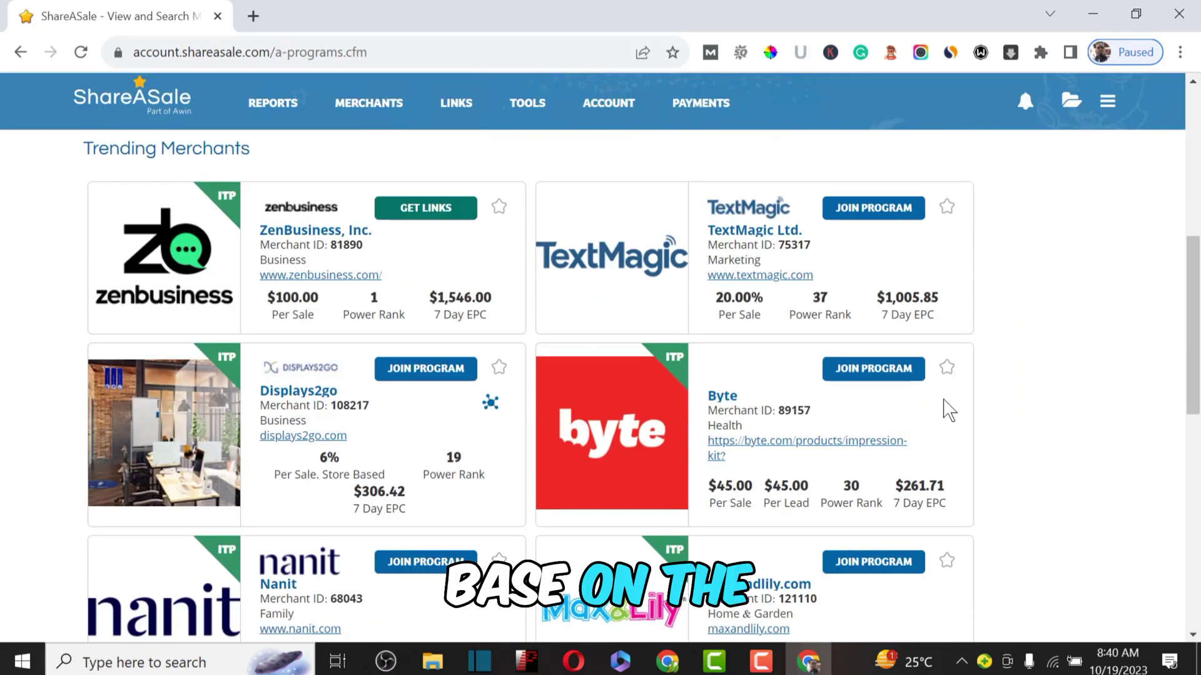
scroll(945, 409, "up", 3)
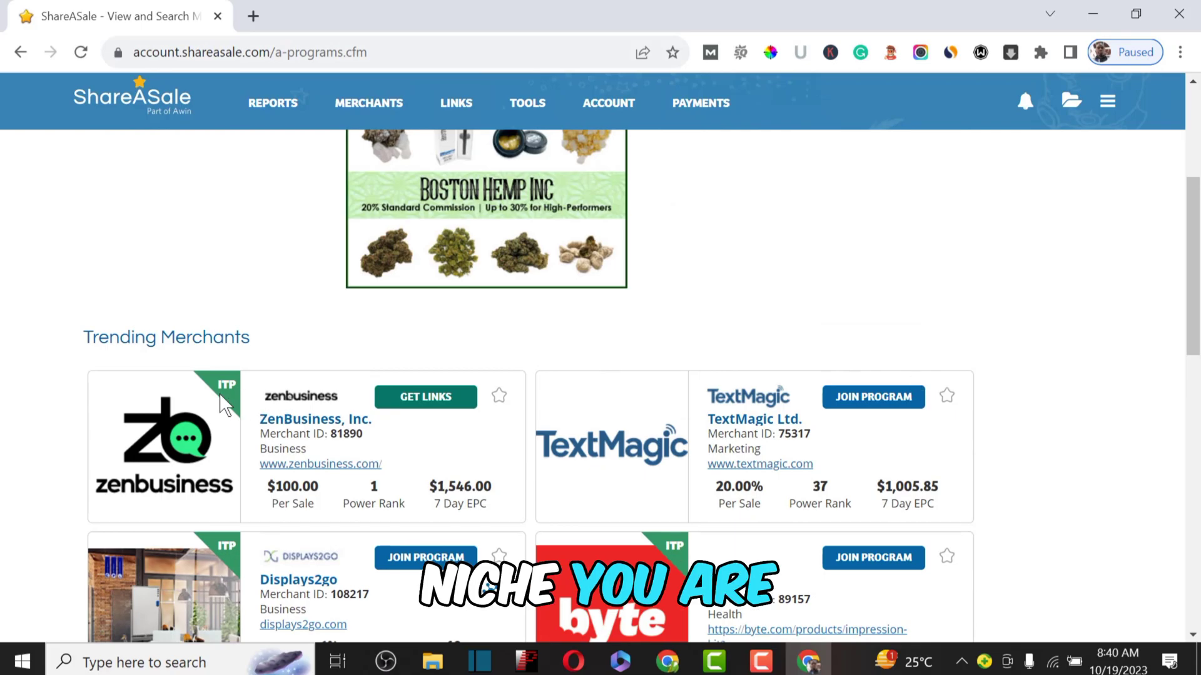
left_click_drag(69, 347, 450, 368)
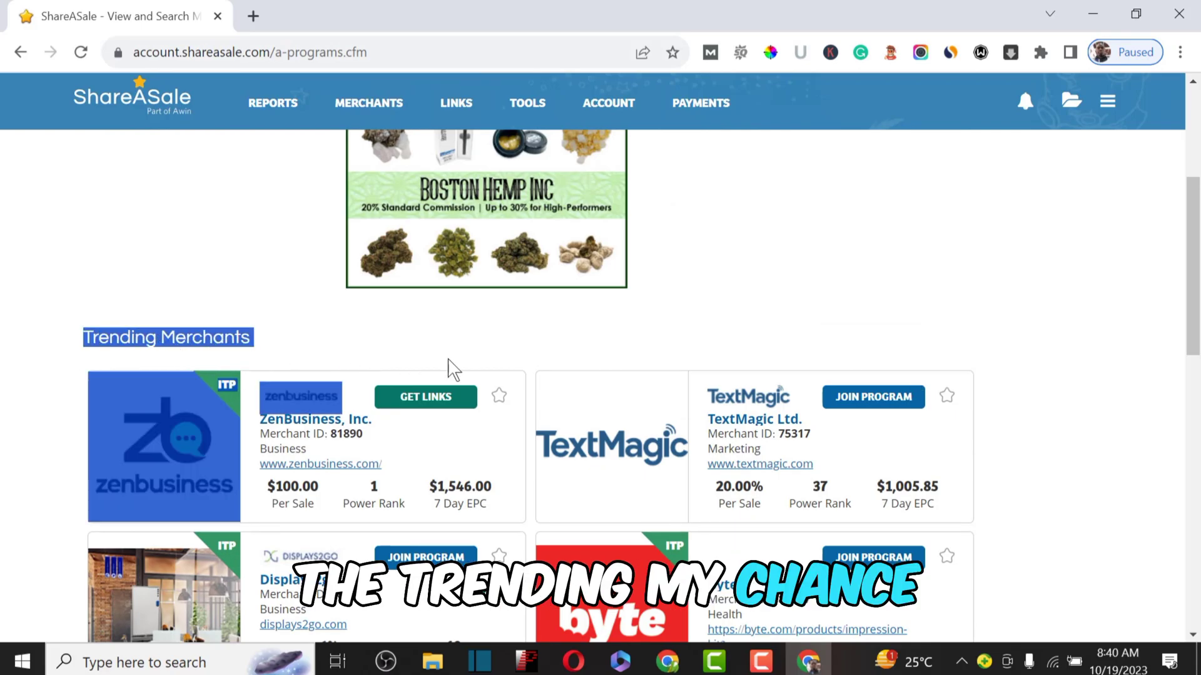
left_click(781, 324)
scroll(779, 322, "down", 1)
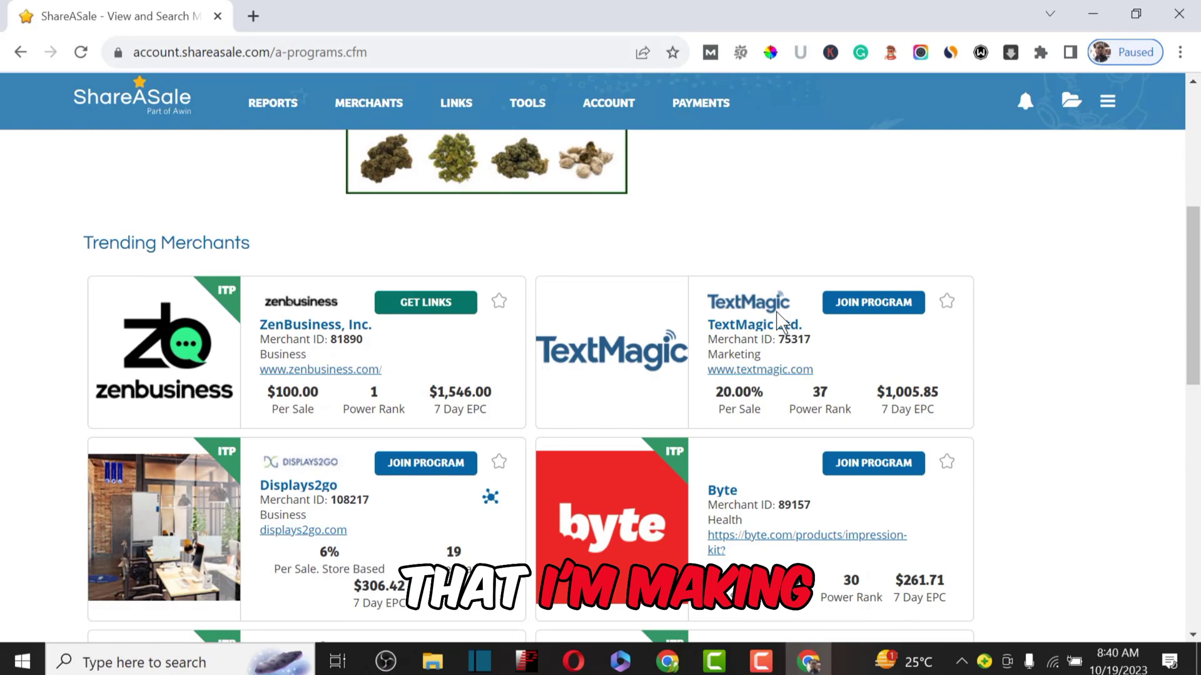
scroll(997, 381, "down", 1)
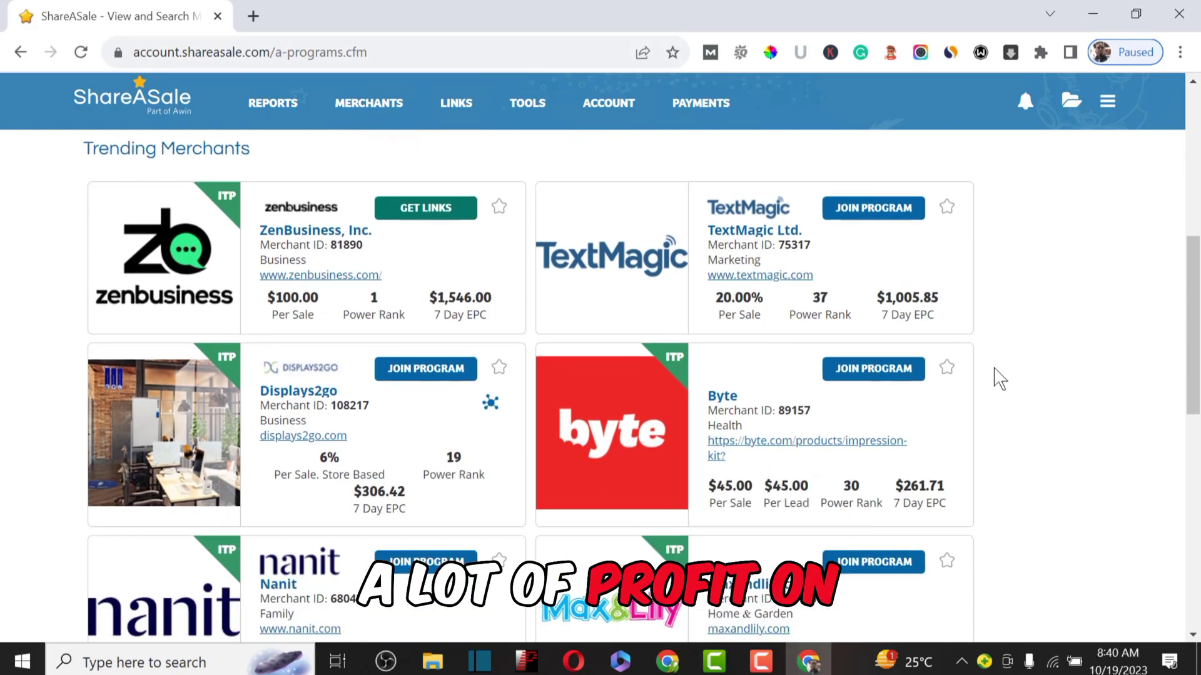
scroll(997, 378, "down", 3)
scroll(997, 377, "up", 8)
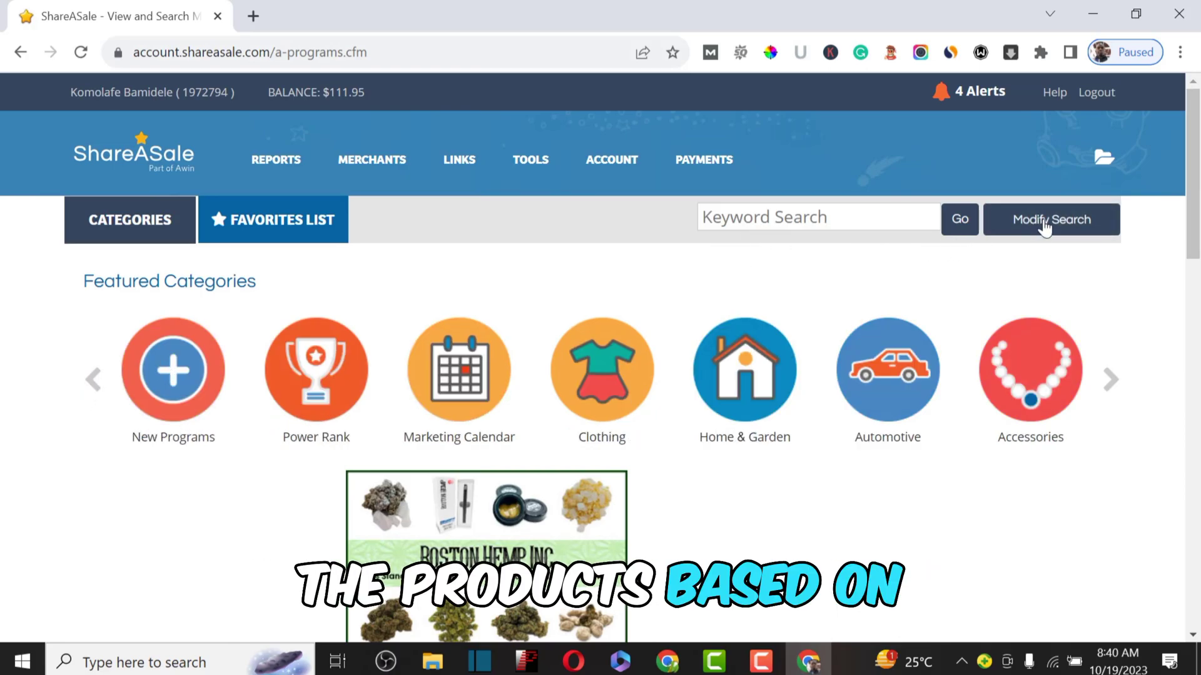
Step: Switch the program search filter from Per Sale to Per Lead (CPA) and run the search
left_click(1045, 225)
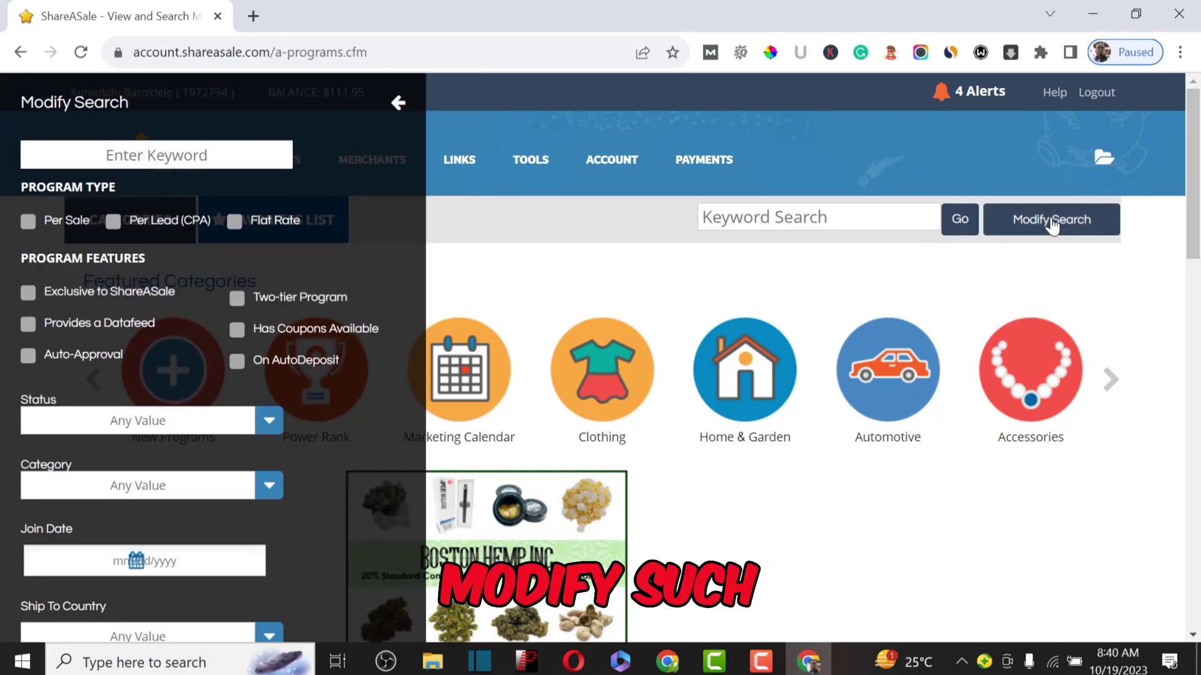
left_click(28, 223)
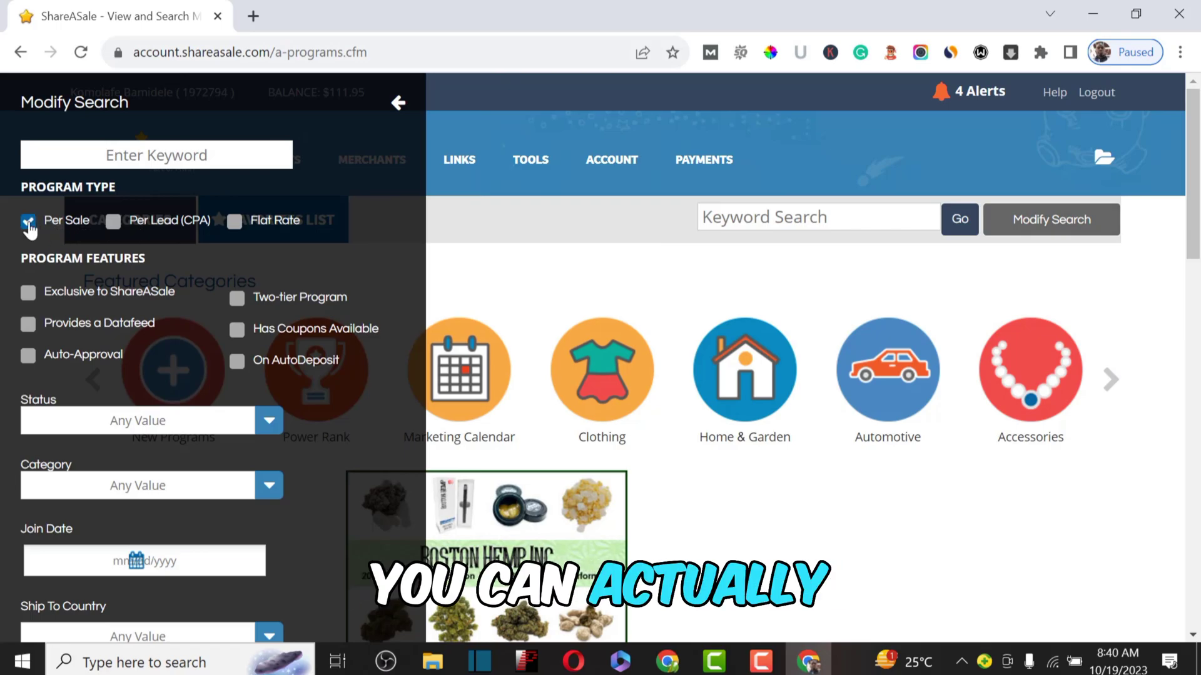
left_click(114, 222)
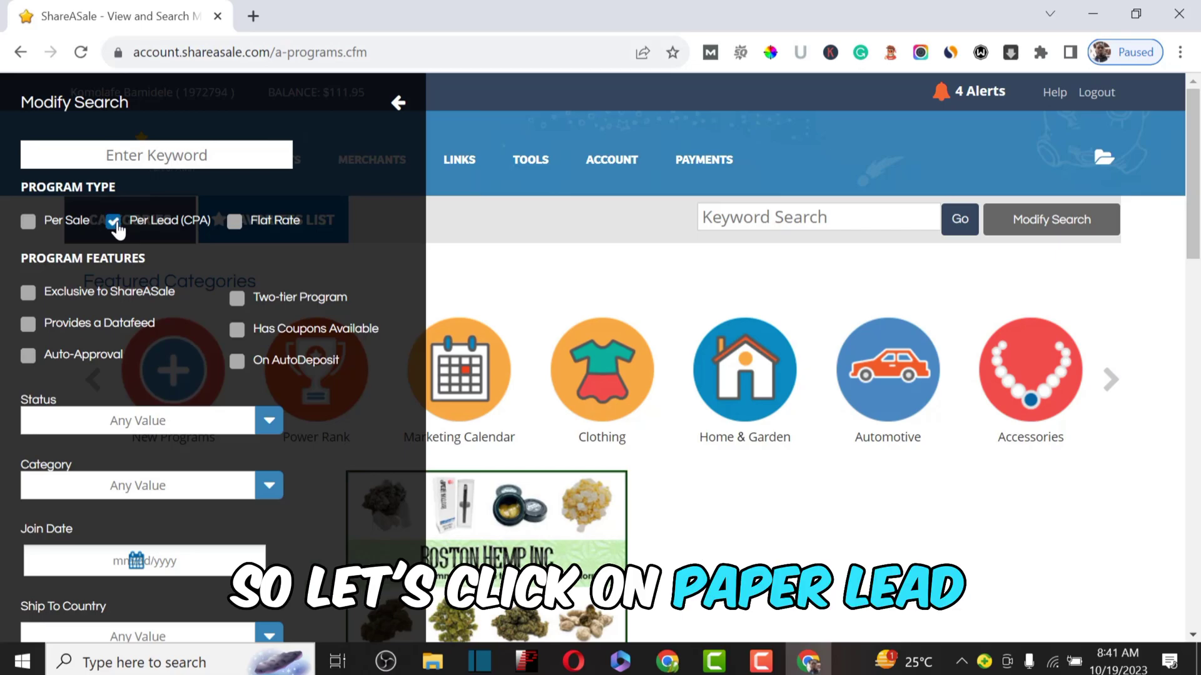
scroll(264, 325, "down", 10)
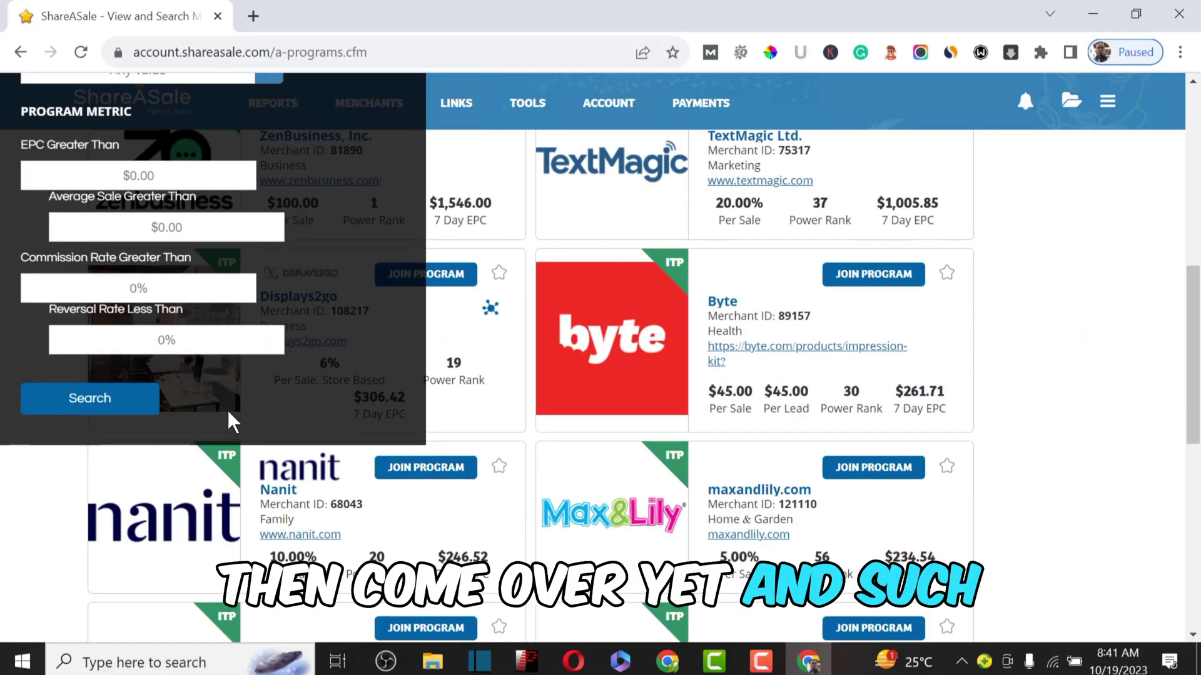
left_click(89, 400)
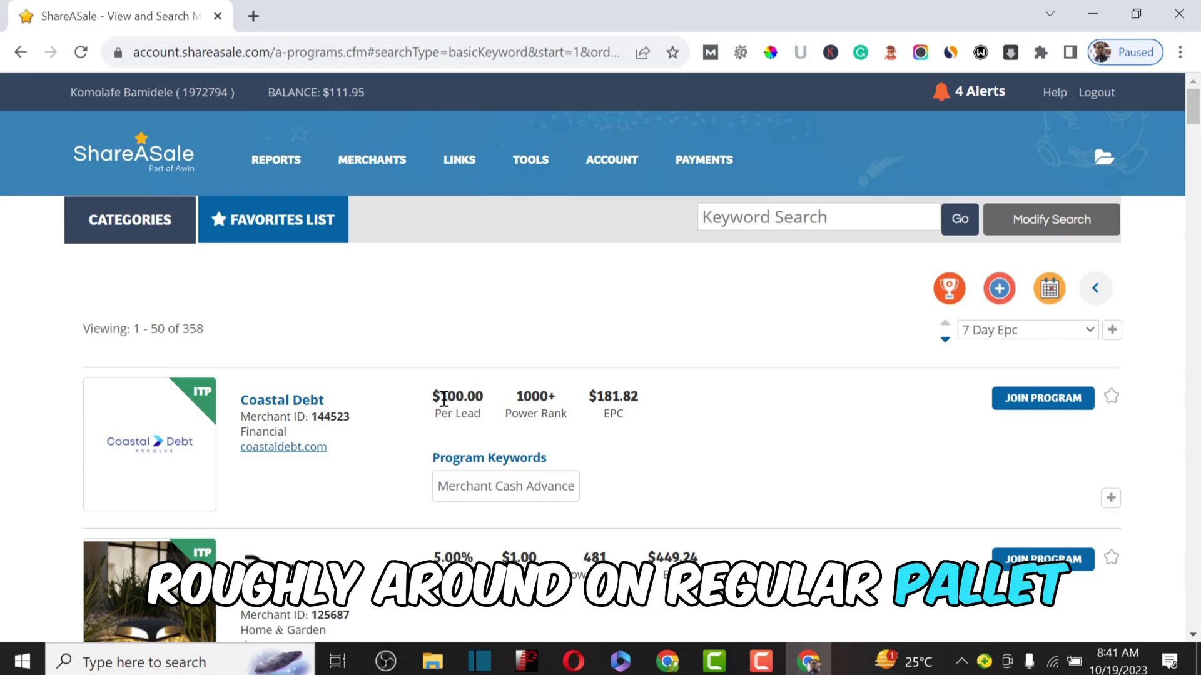
Step: Highlight Coastal Debt's $100.00 per-lead payout and Fount's $5.00 payout in the results
left_click_drag(460, 392, 491, 428)
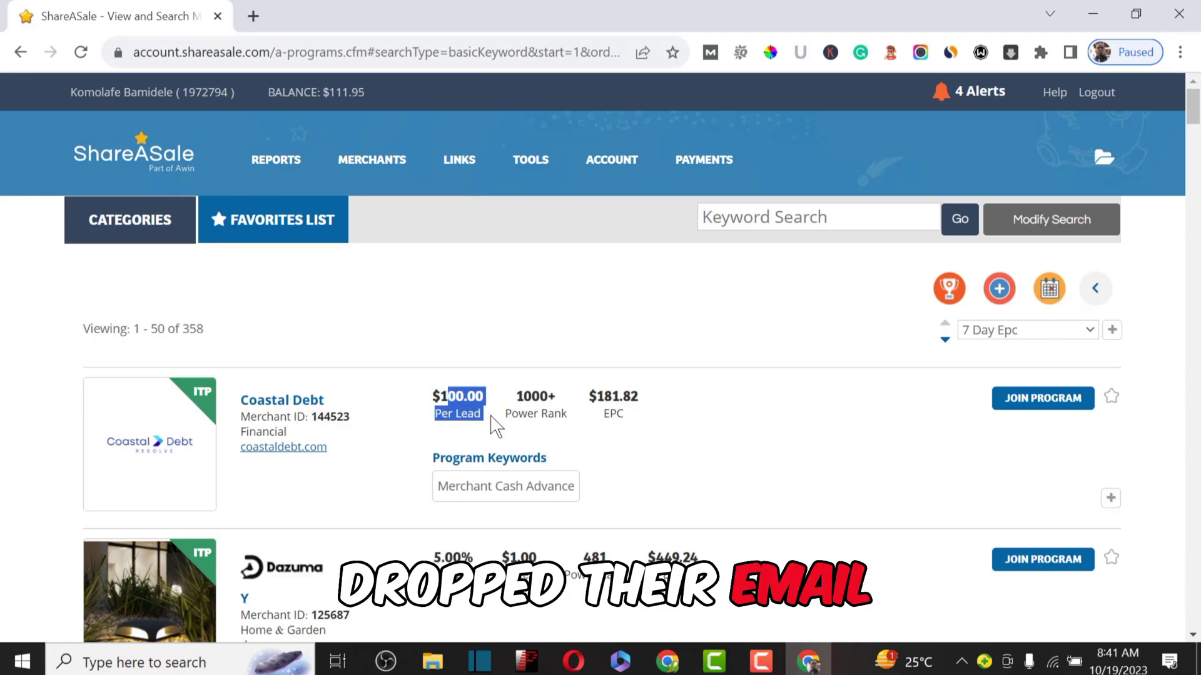
left_click(491, 428)
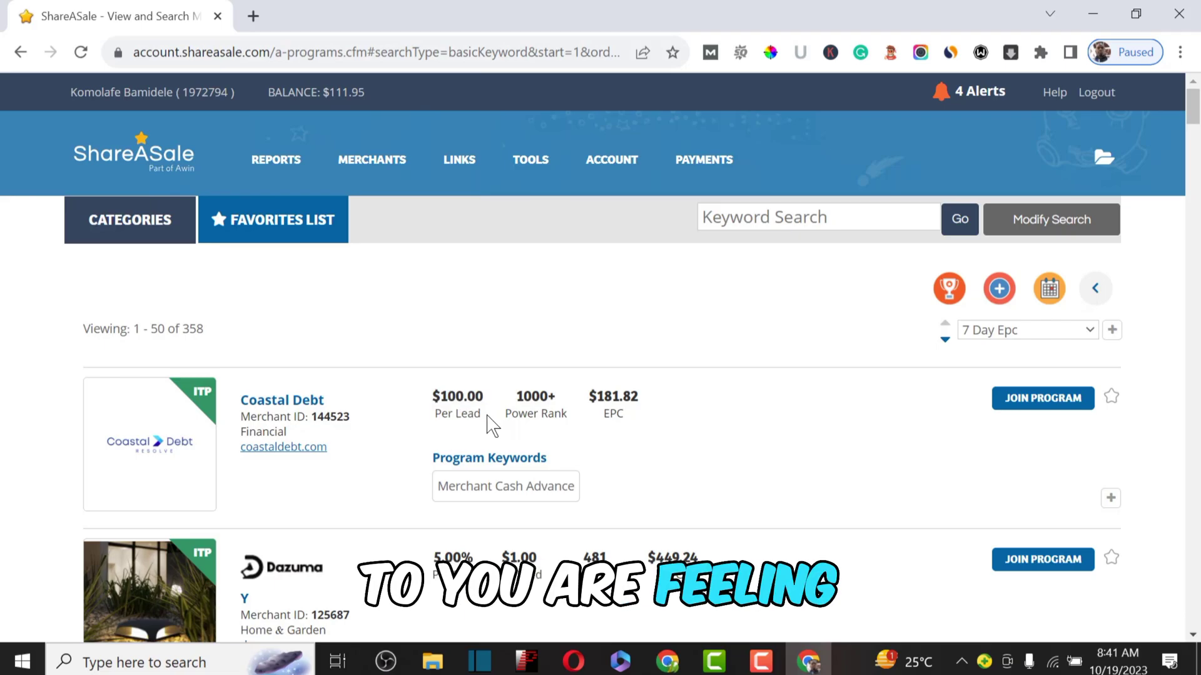
left_click_drag(485, 419, 448, 402)
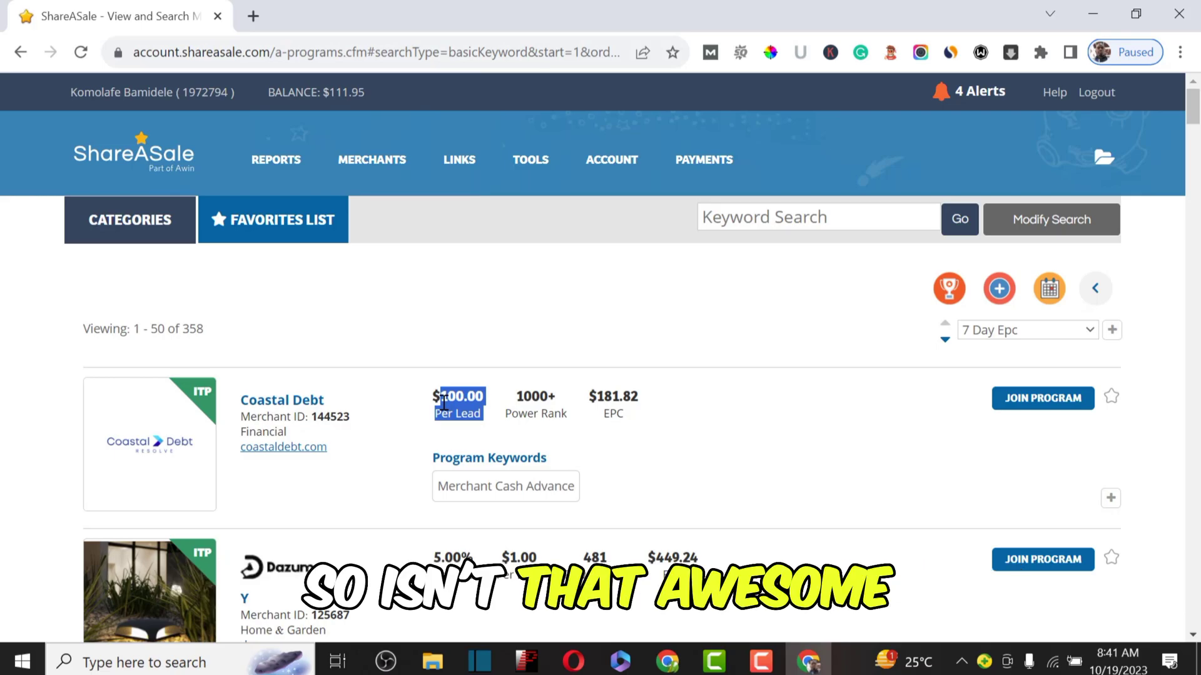
scroll(444, 404, "down", 10)
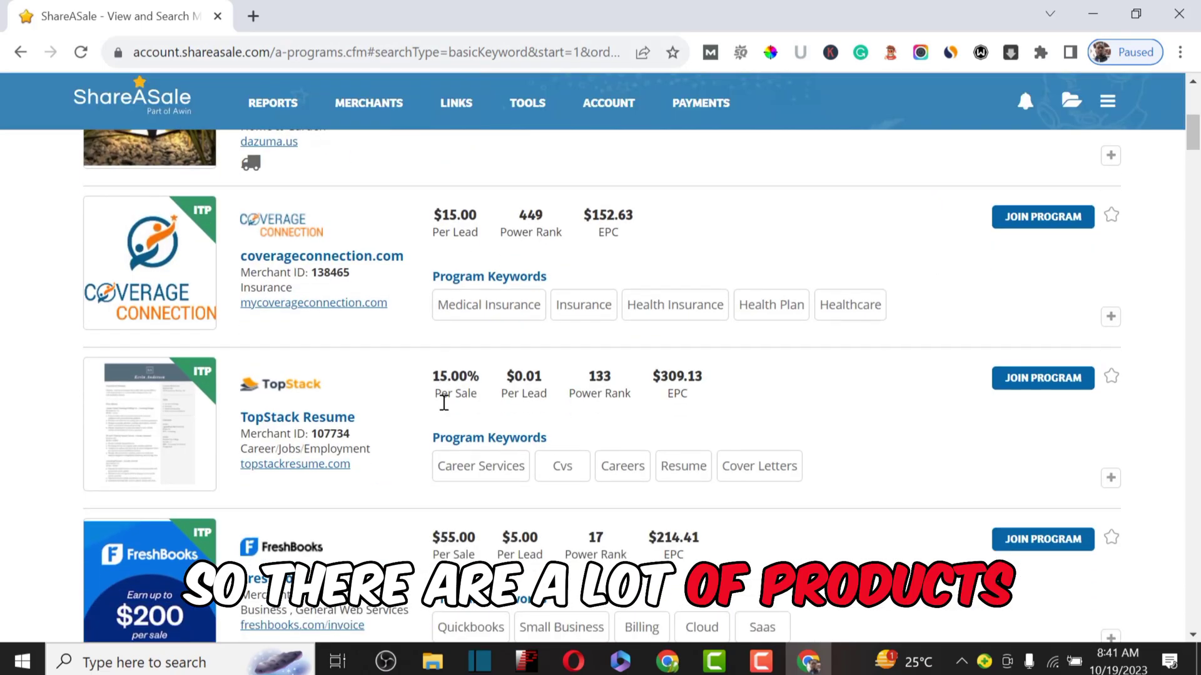
scroll(445, 406, "down", 5)
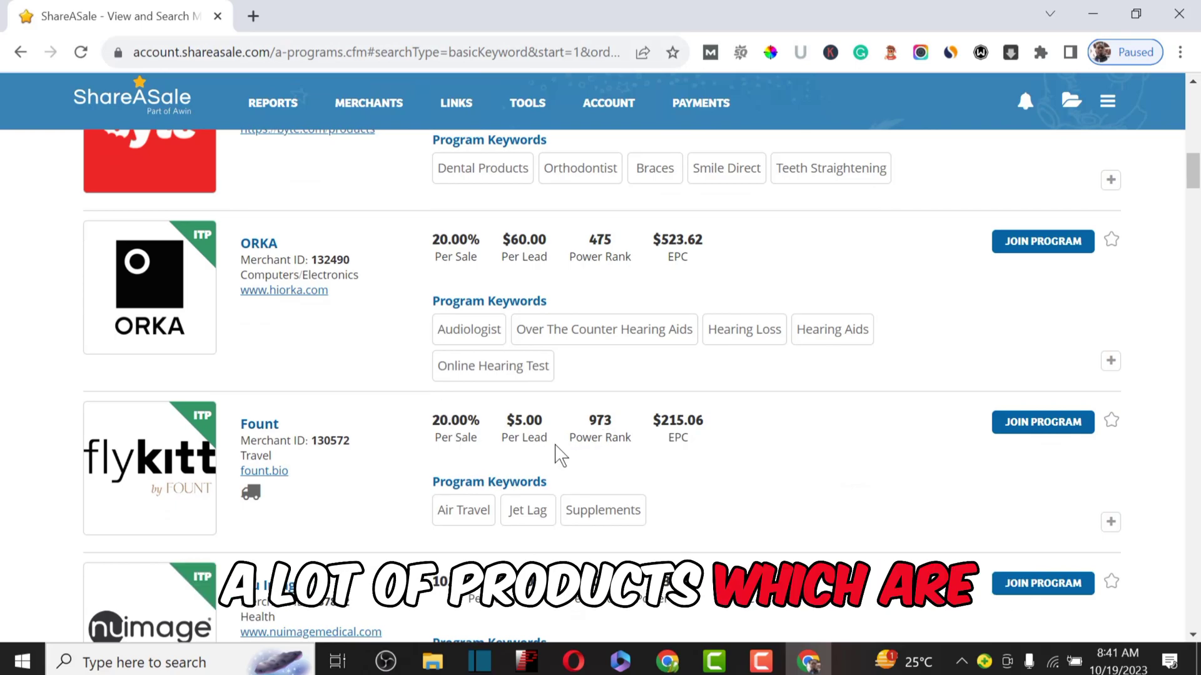
left_click_drag(555, 446, 515, 419)
scroll(691, 367, "up", 15)
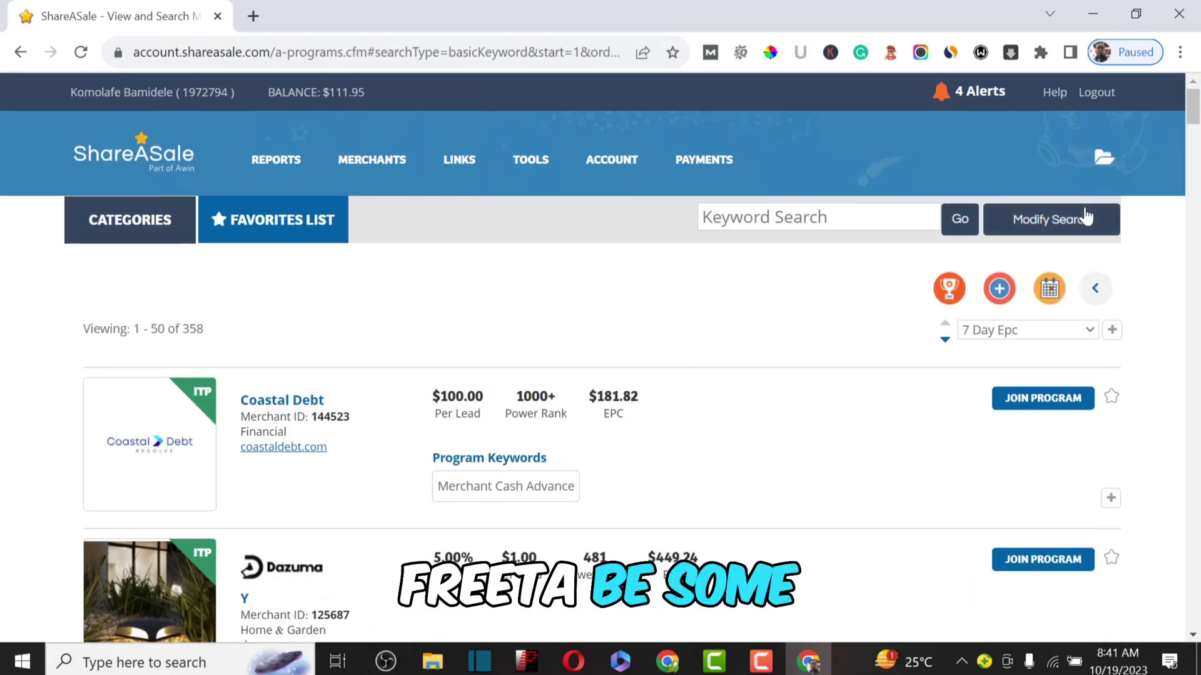
Step: Change the search filter from Per Lead (CPA) to Per Sale and rerun the search
left_click(1059, 231)
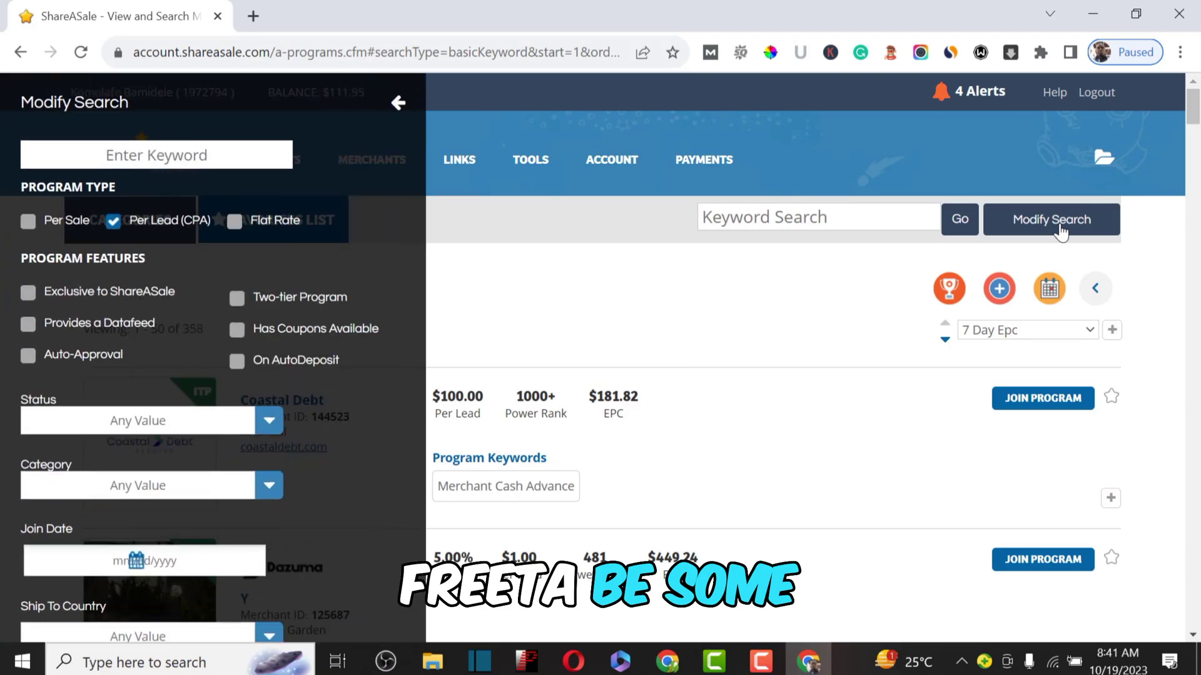
left_click(110, 223)
left_click(27, 224)
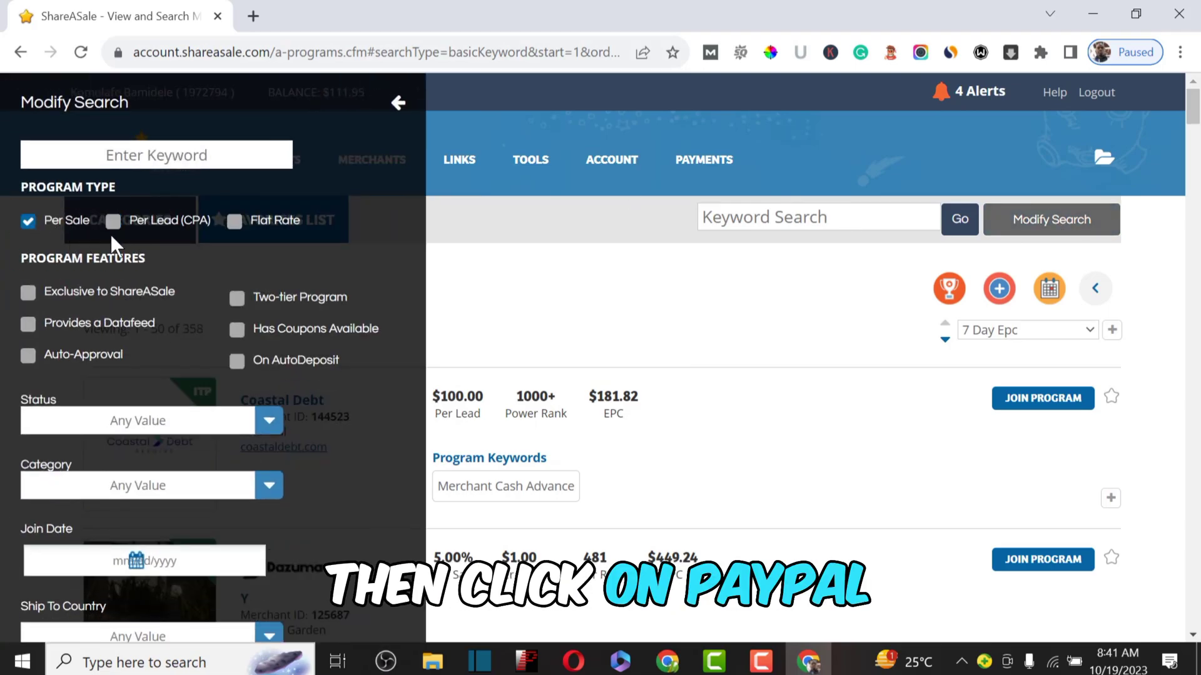
scroll(110, 237, "down", 10)
left_click(119, 403)
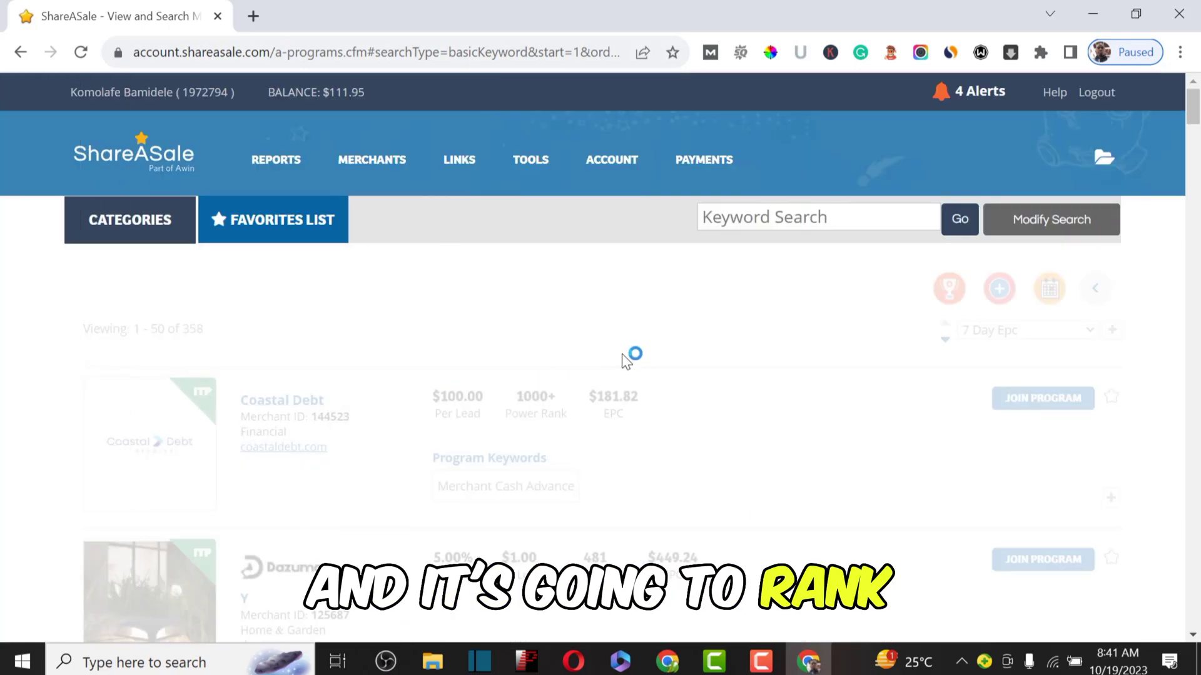
Step: Highlight Otterspace's 35.00% commission and $1,599.81 EPC, plus Cheap Stair Parts' high EPC
scroll(629, 361, "down", 2)
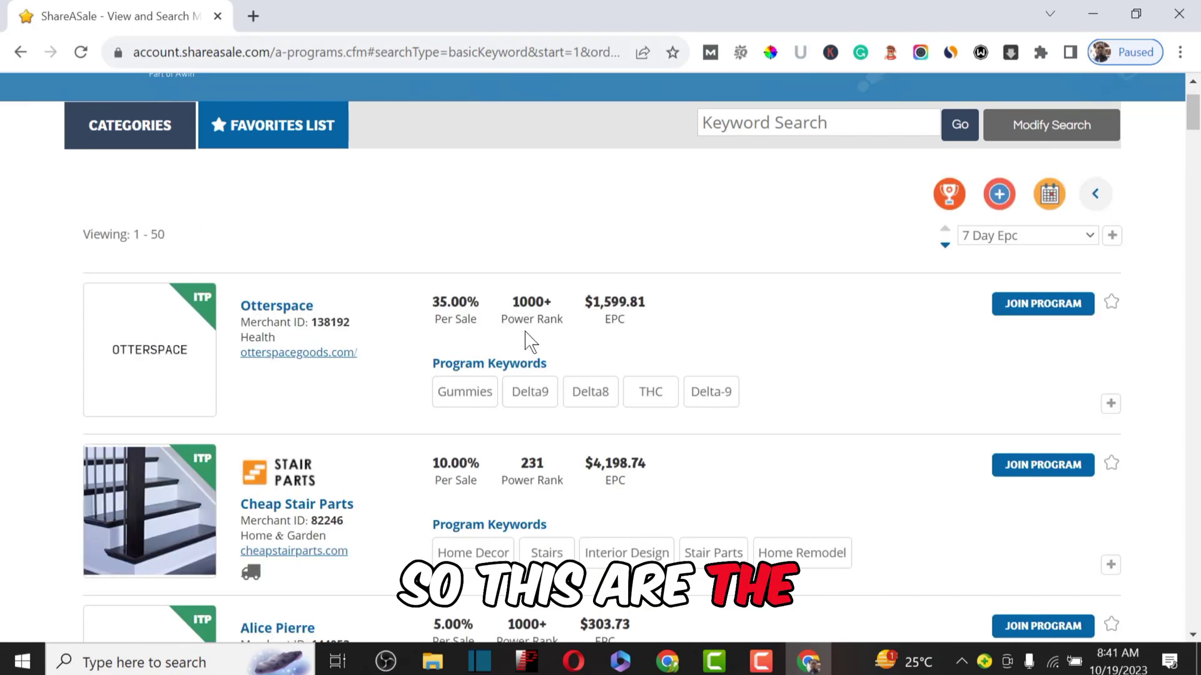
left_click_drag(477, 321, 432, 302)
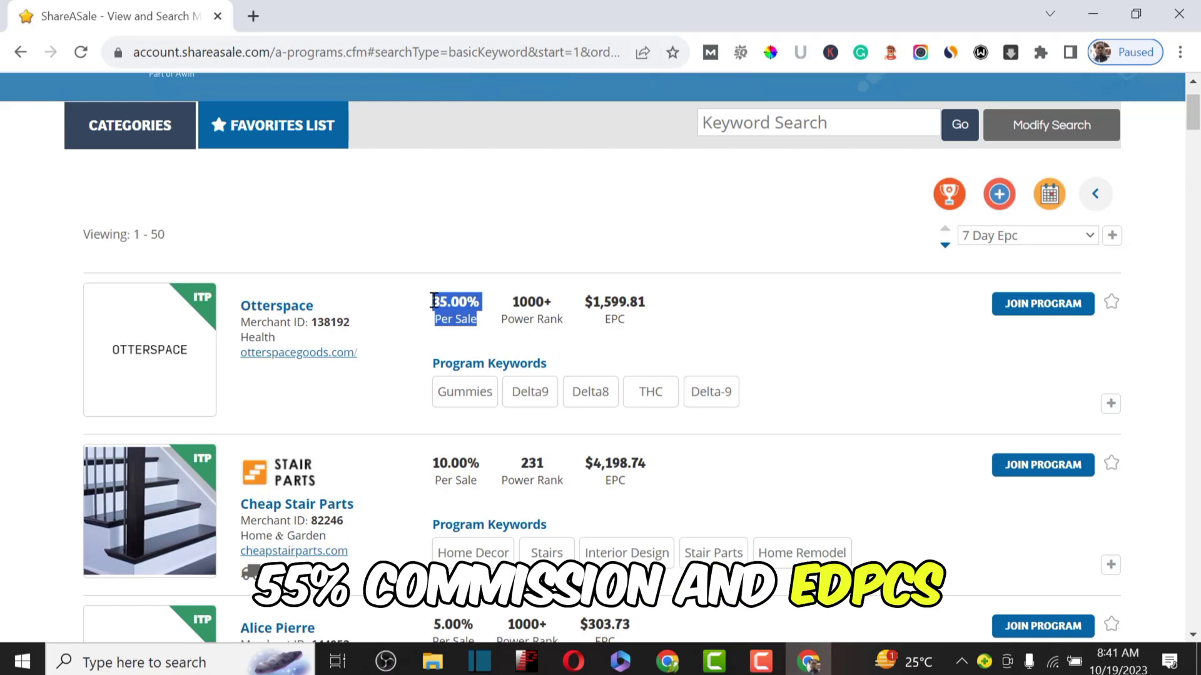
left_click_drag(635, 327, 590, 303)
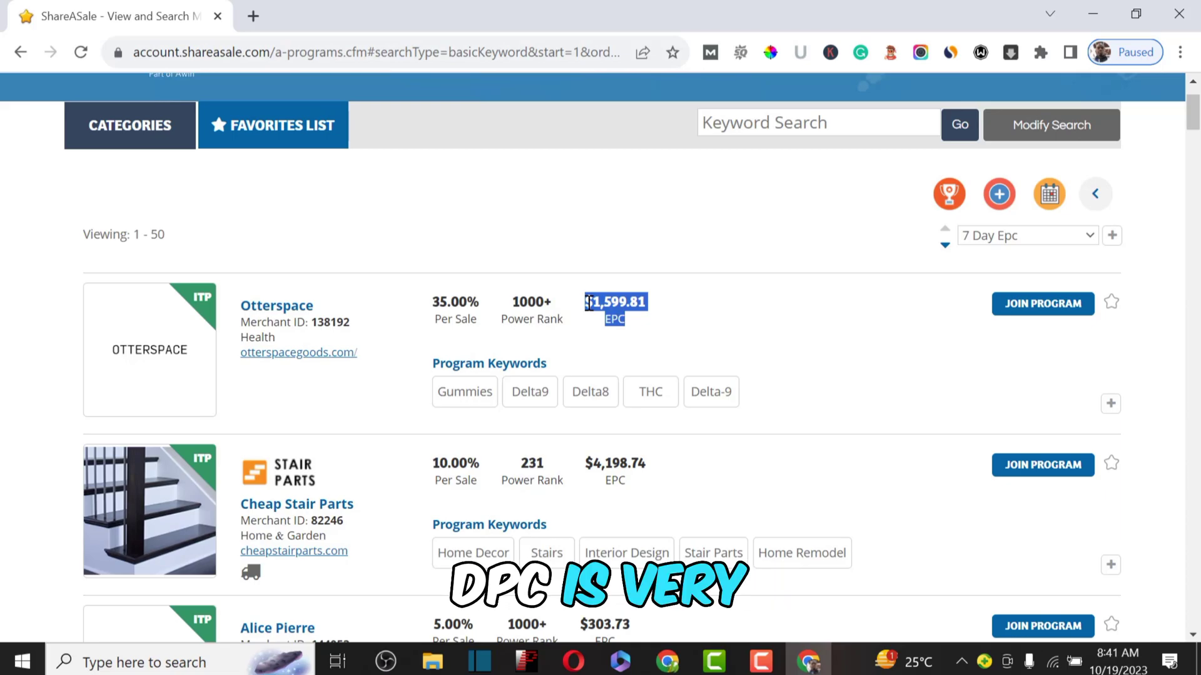
left_click_drag(643, 465, 592, 456)
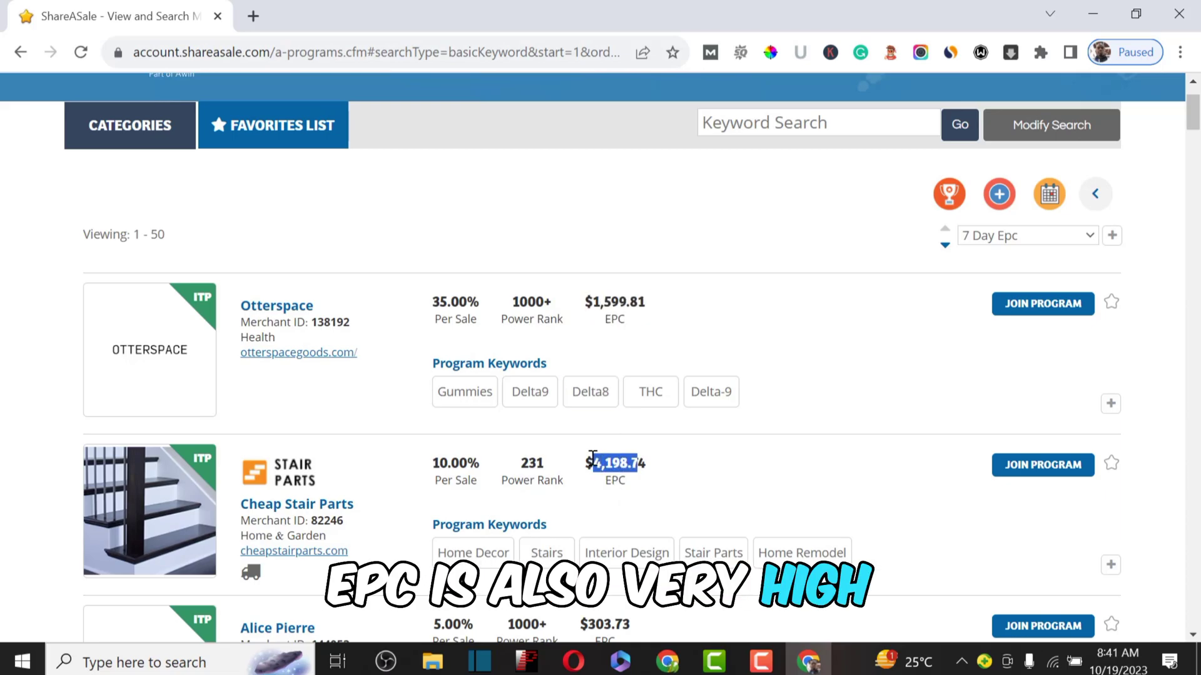
left_click(468, 478)
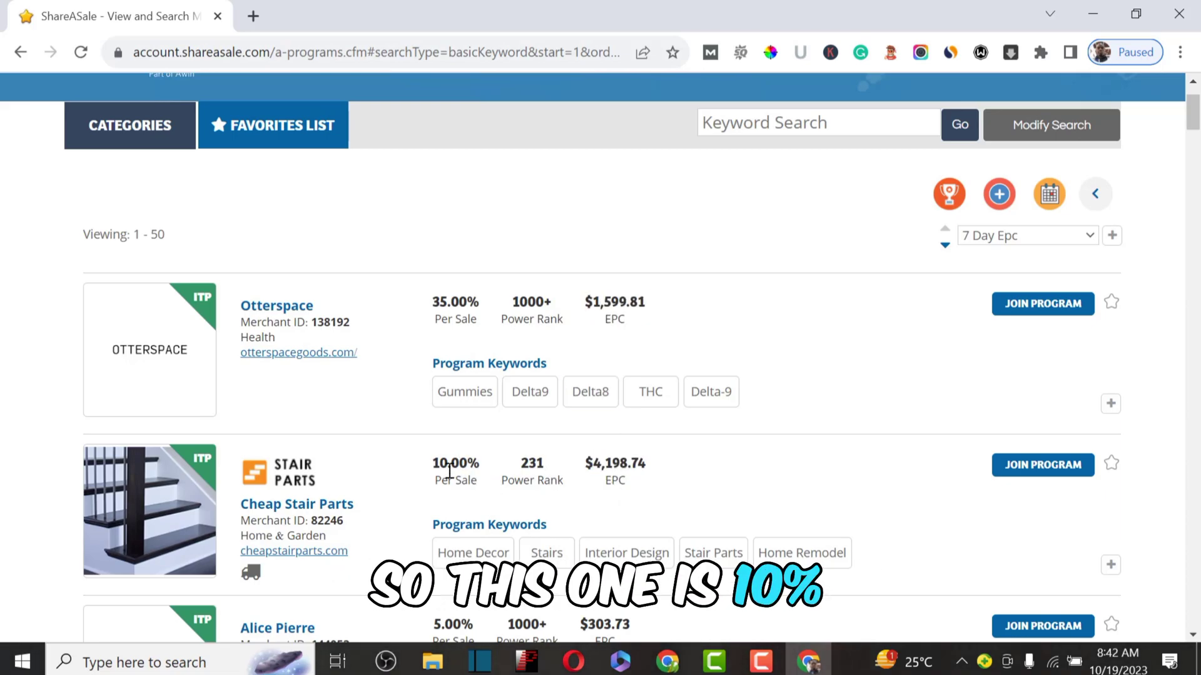
left_click_drag(450, 470, 511, 466)
scroll(512, 466, "down", 6)
scroll(511, 466, "up", 2)
scroll(512, 466, "up", 1)
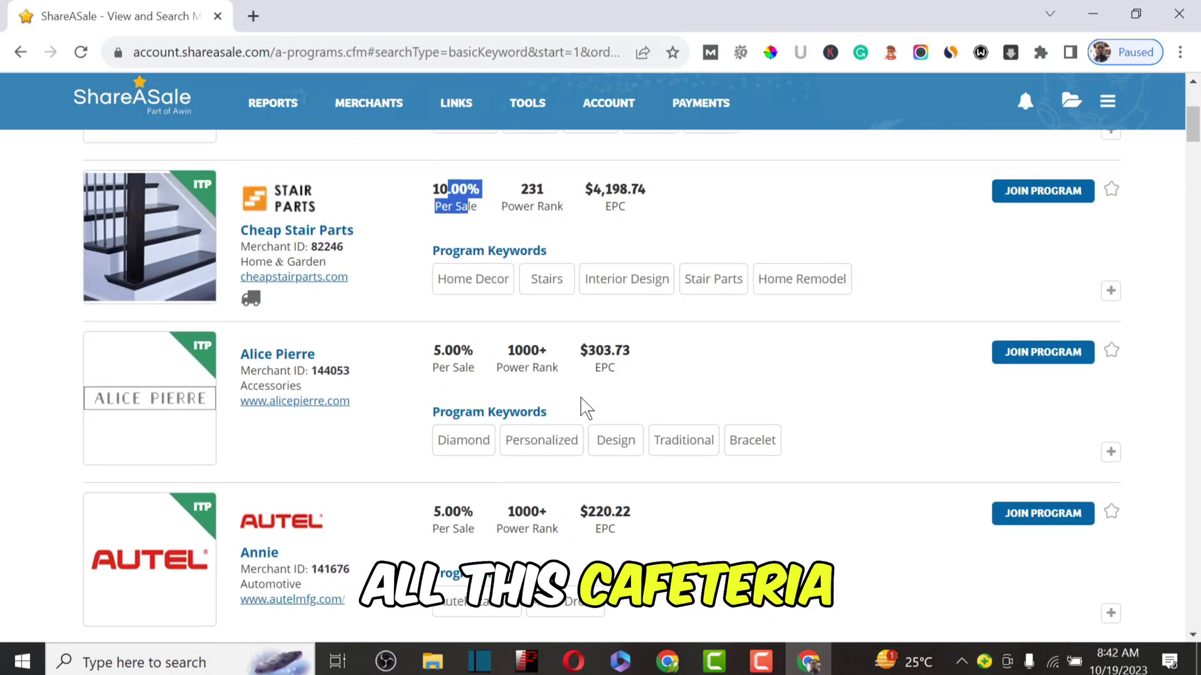
left_click_drag(476, 372, 439, 358)
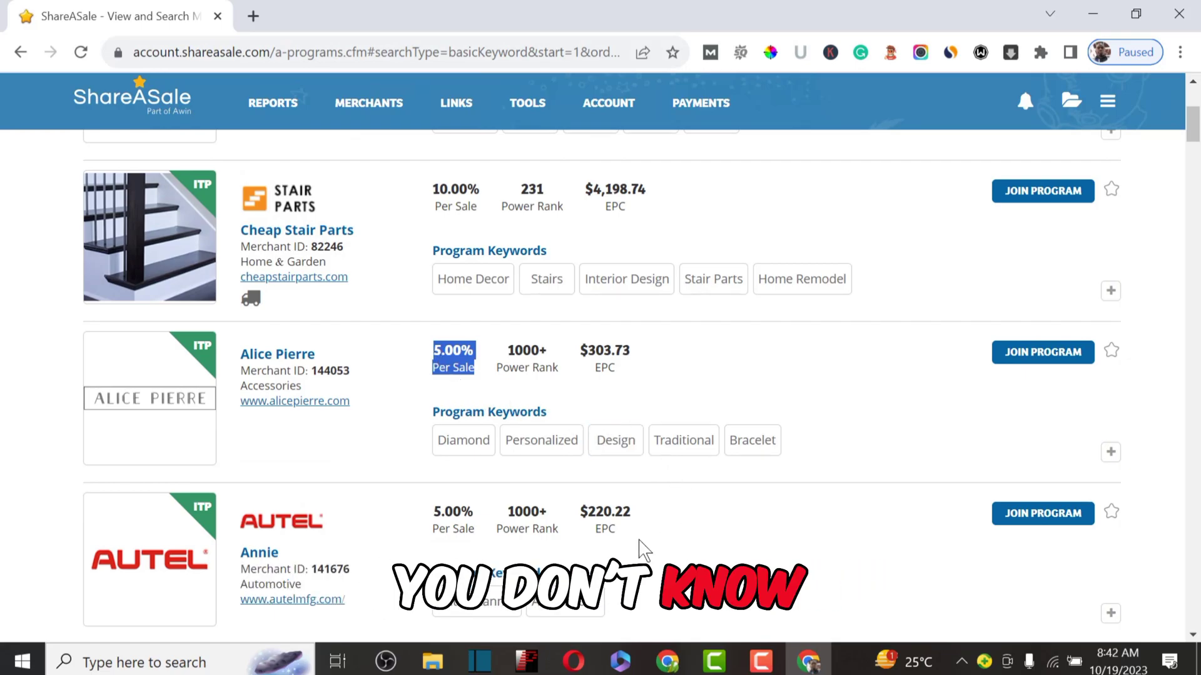
scroll(639, 550, "down", 1)
scroll(639, 551, "down", 10)
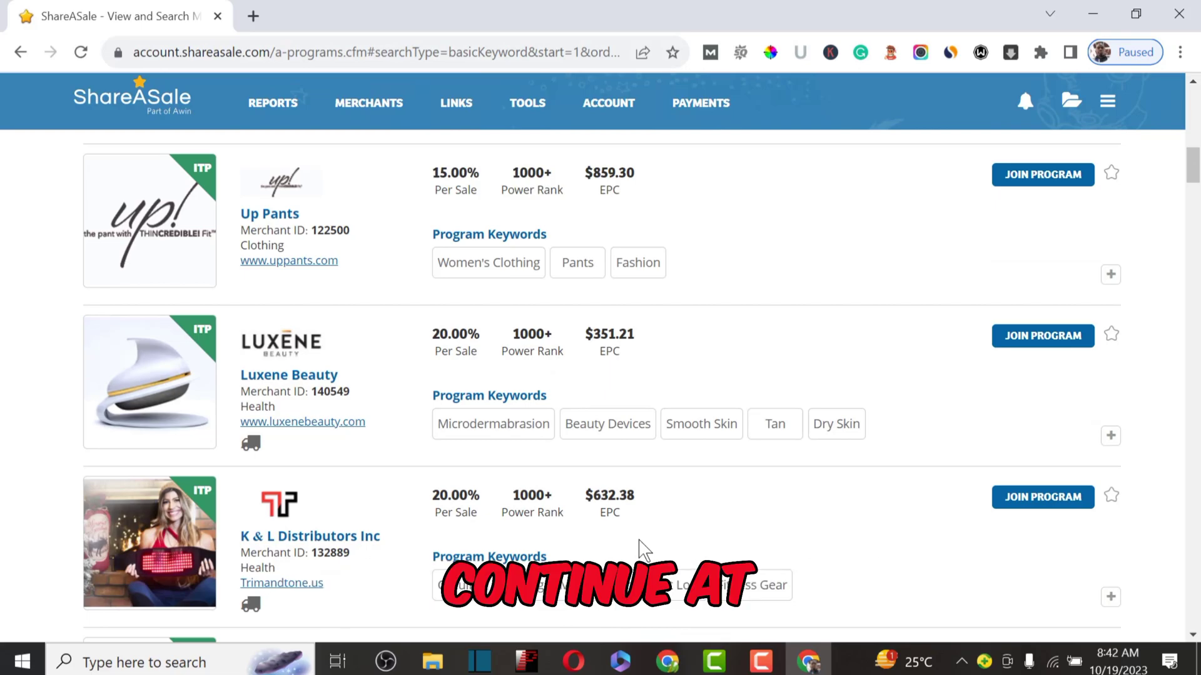
scroll(644, 549, "up", 9)
scroll(646, 544, "up", 8)
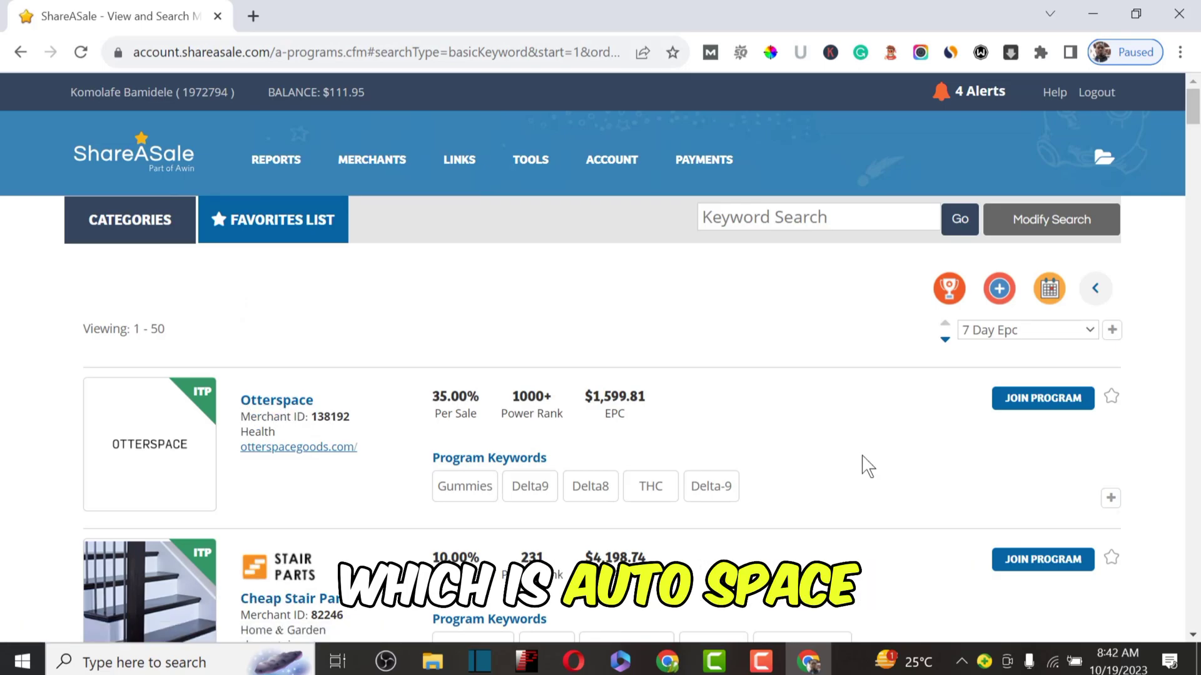
Step: Start the Otterspace application and accept the program agreement
left_click(1033, 404)
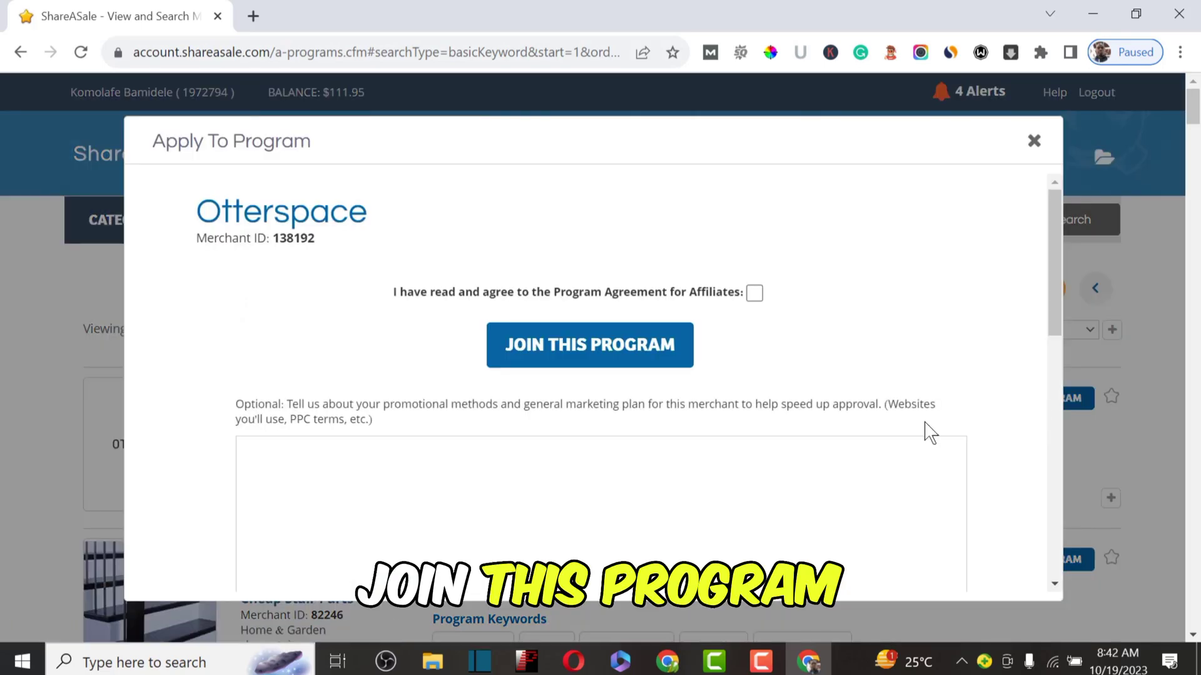
left_click(756, 293)
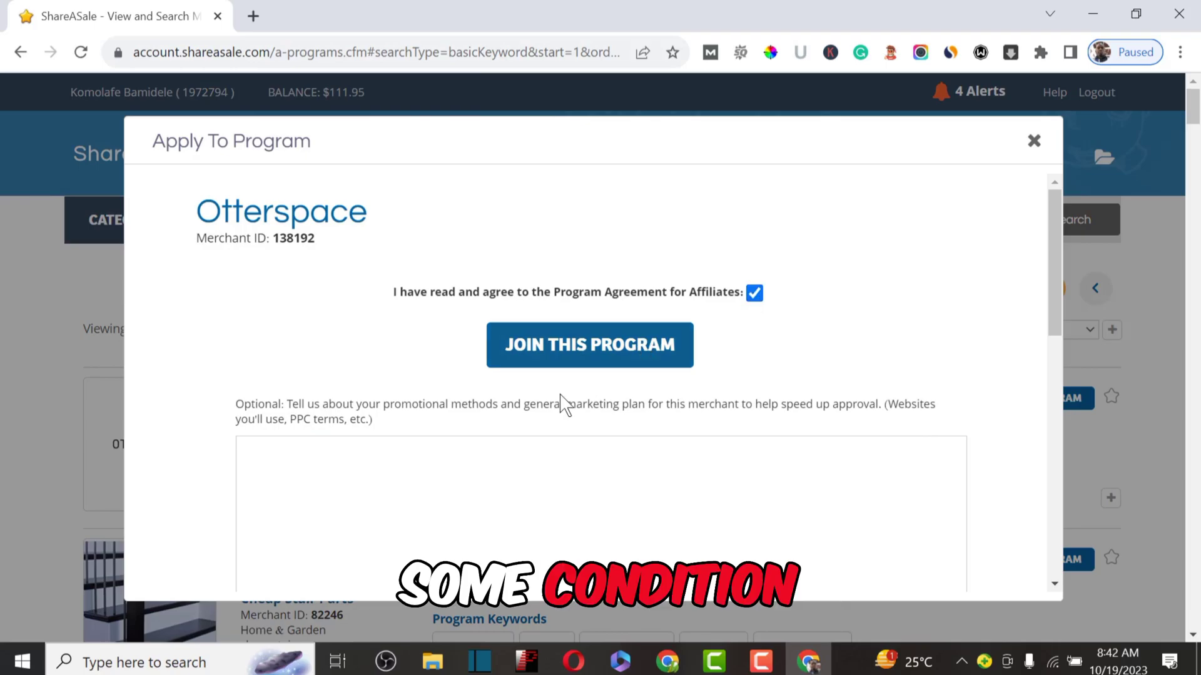
scroll(352, 451, "down", 5)
scroll(352, 452, "down", 1)
scroll(352, 452, "up", 1)
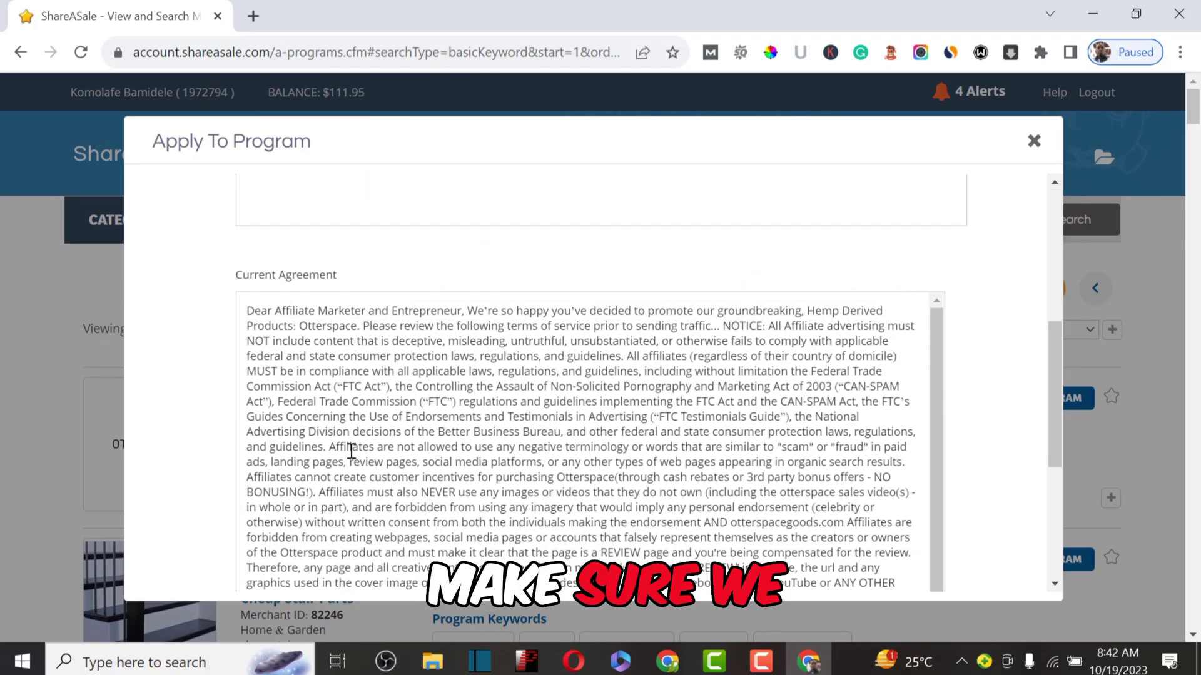
scroll(882, 292, "up", 5)
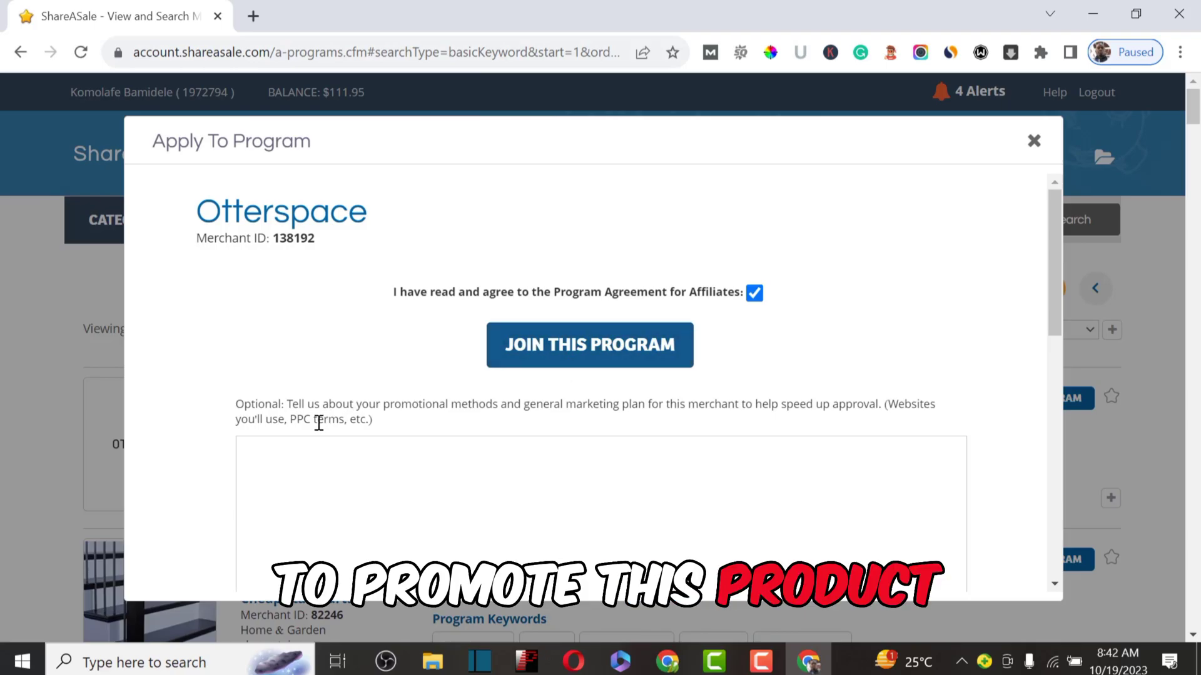
Step: Enter the note 'I will blog about your product on my website', accepting Grammarly's 'your' and capital-I fixes
left_click(244, 456)
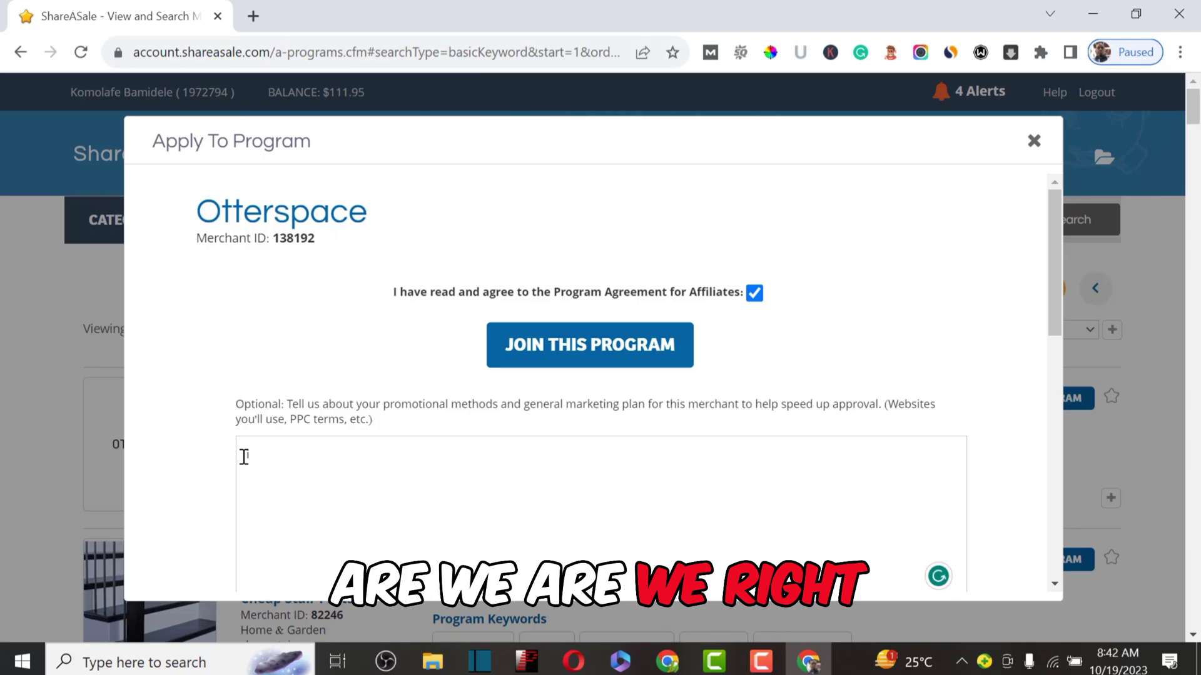
type("I will b")
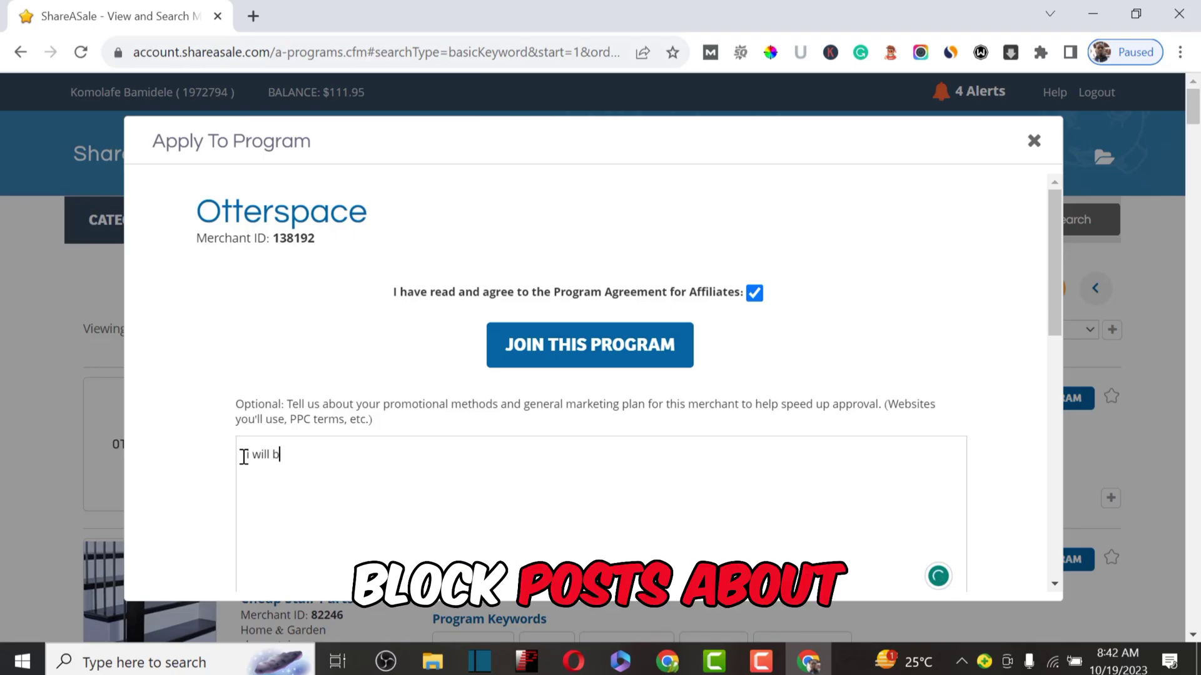
type("log abput")
key("BackSpace")
key("BackSpace")
key("BackSpace")
key("BackSpace")
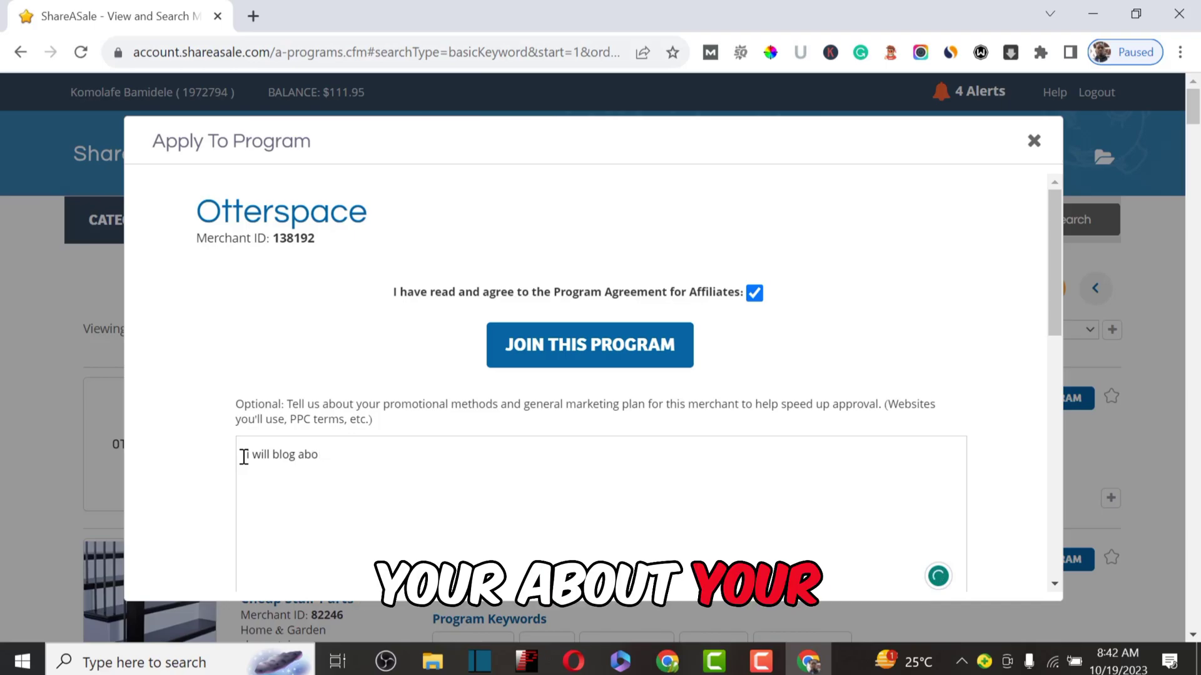
type("out you produc")
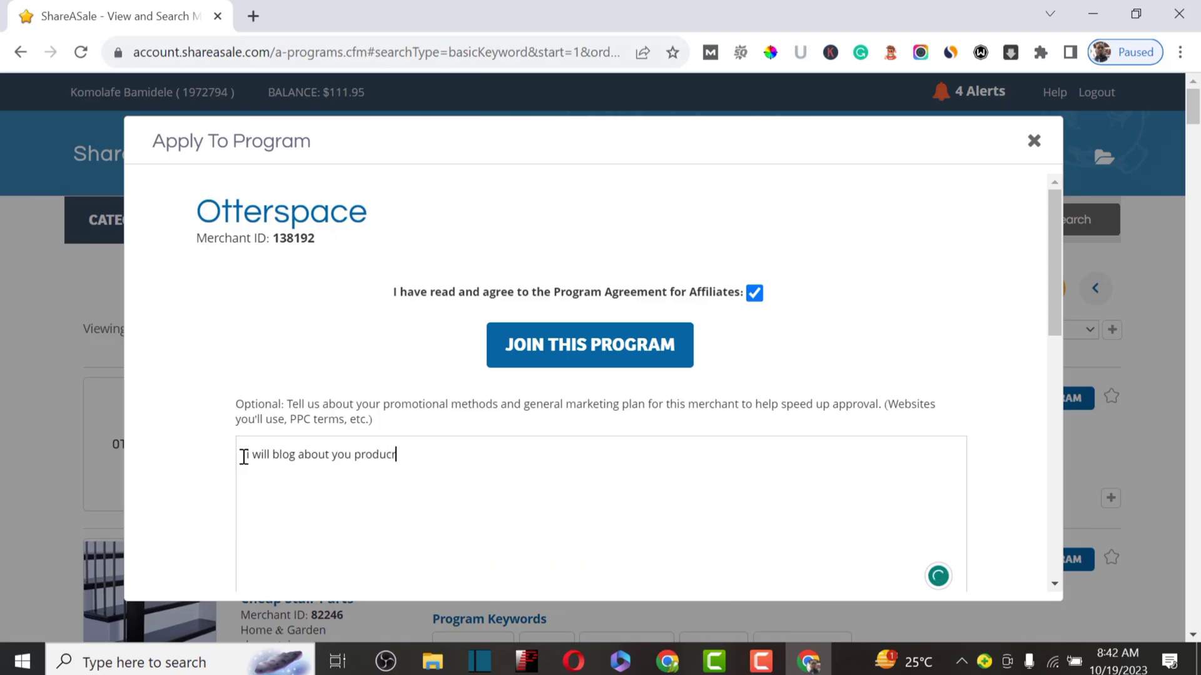
type("t o")
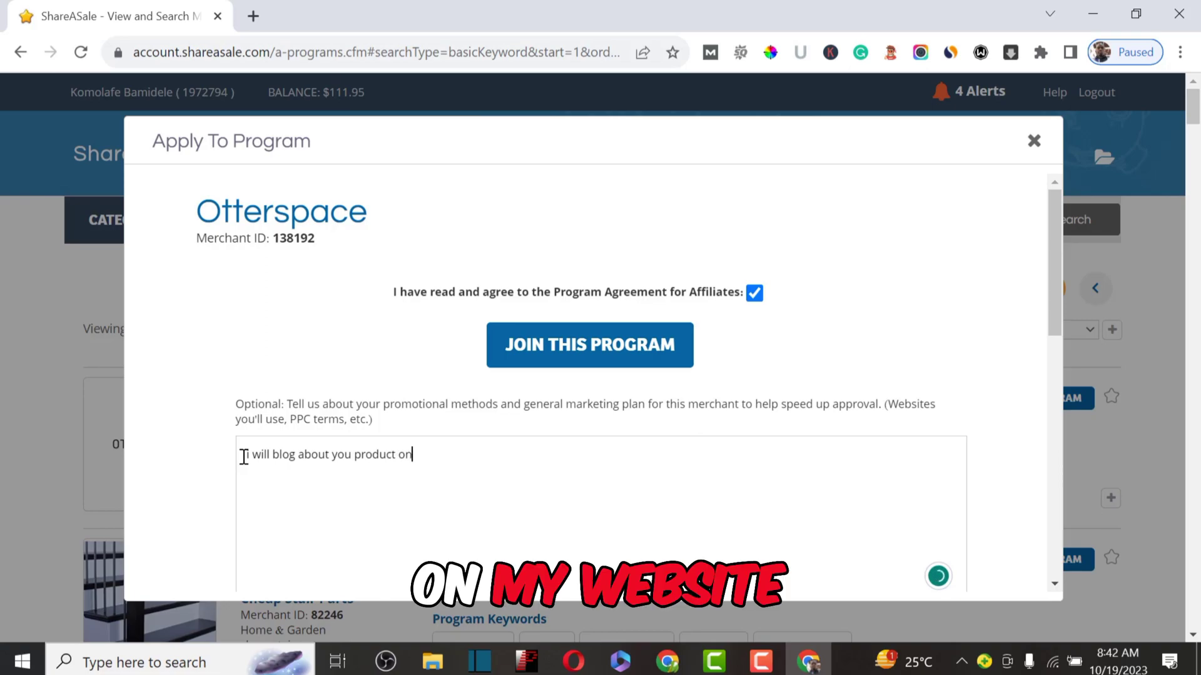
type("n my website")
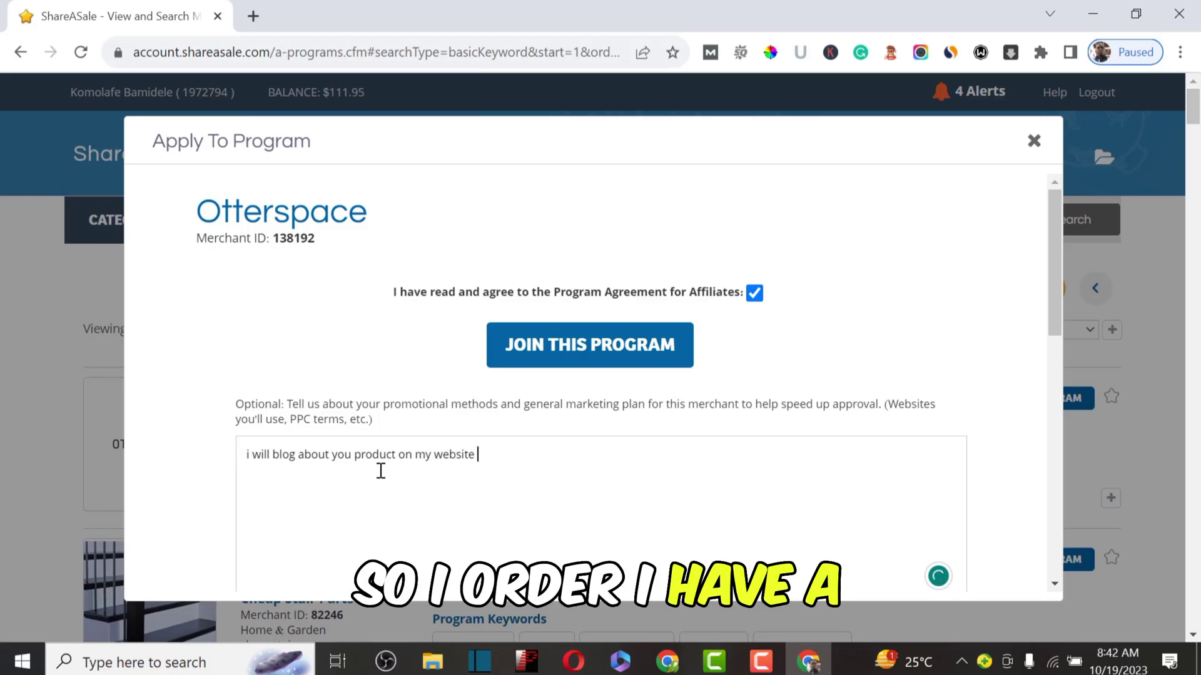
scroll(498, 456, "down", 10)
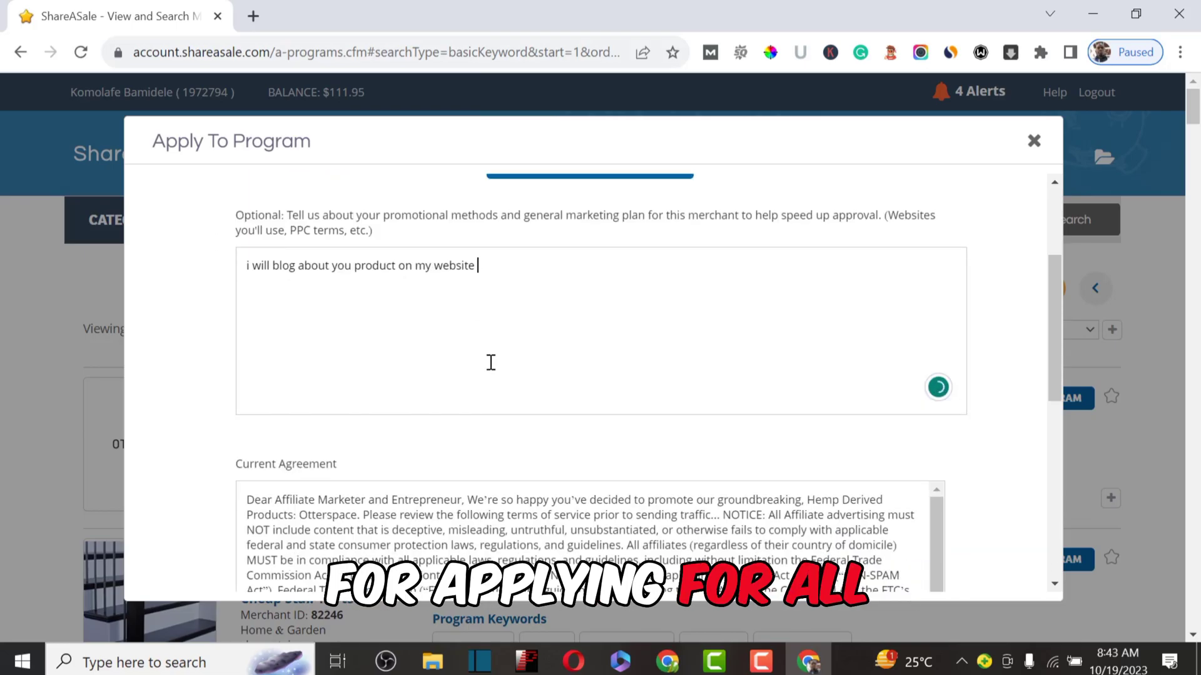
scroll(541, 331, "up", 8)
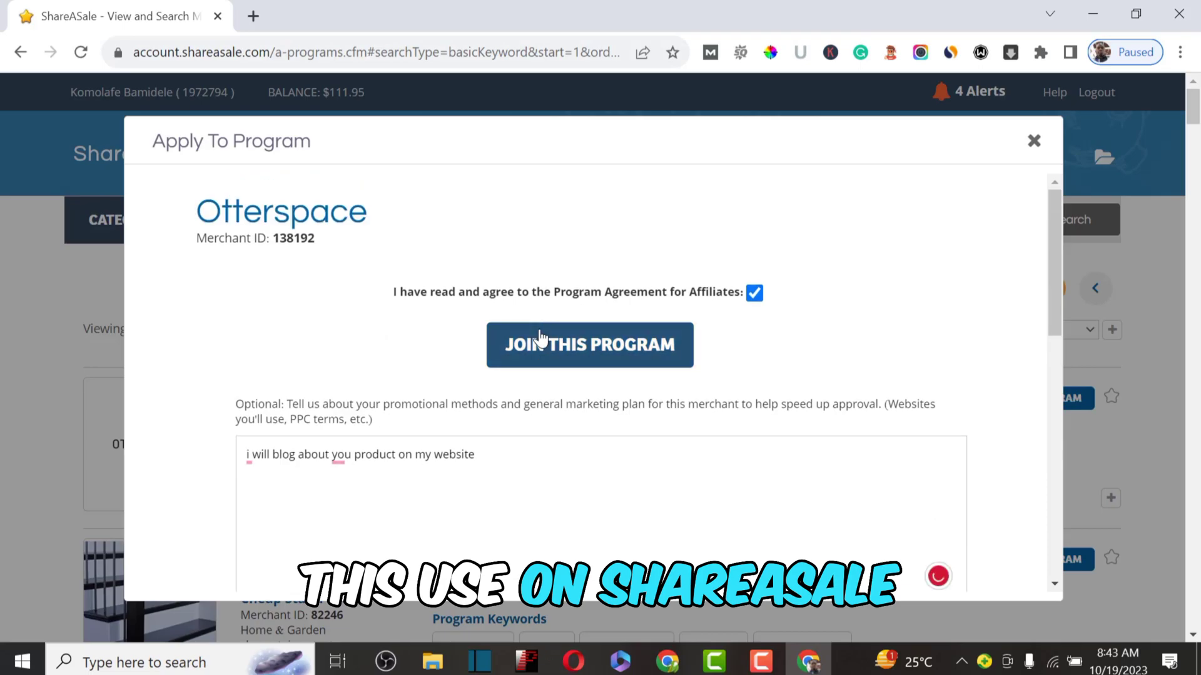
left_click(343, 455)
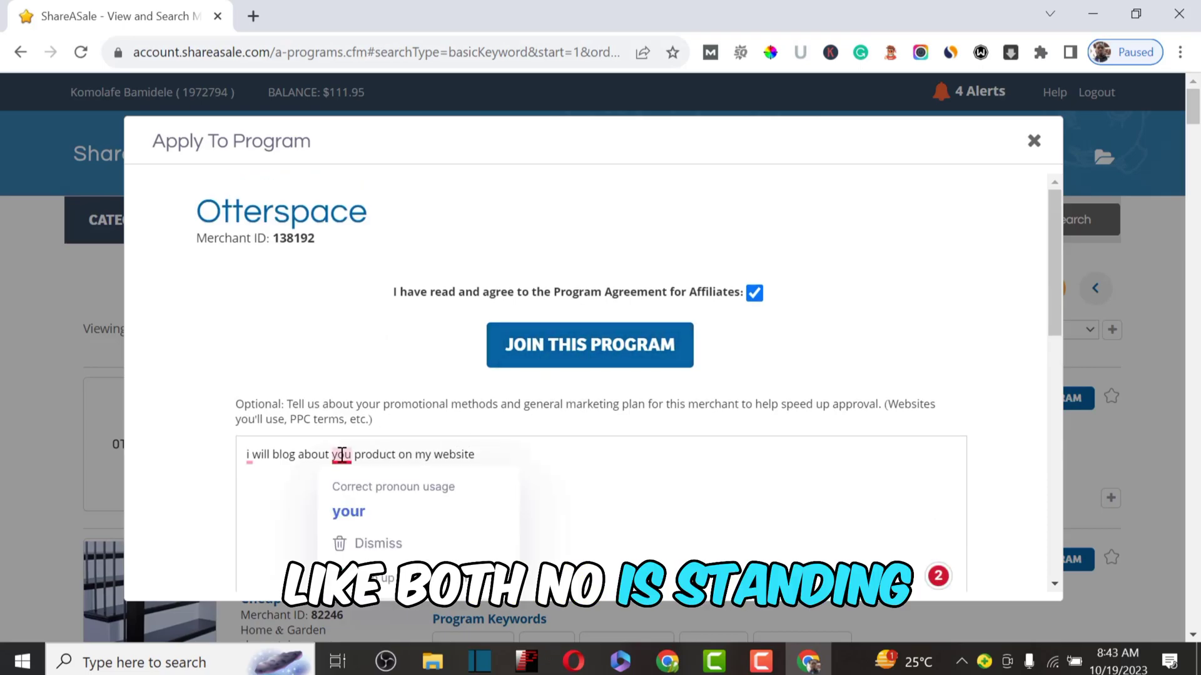
left_click(346, 508)
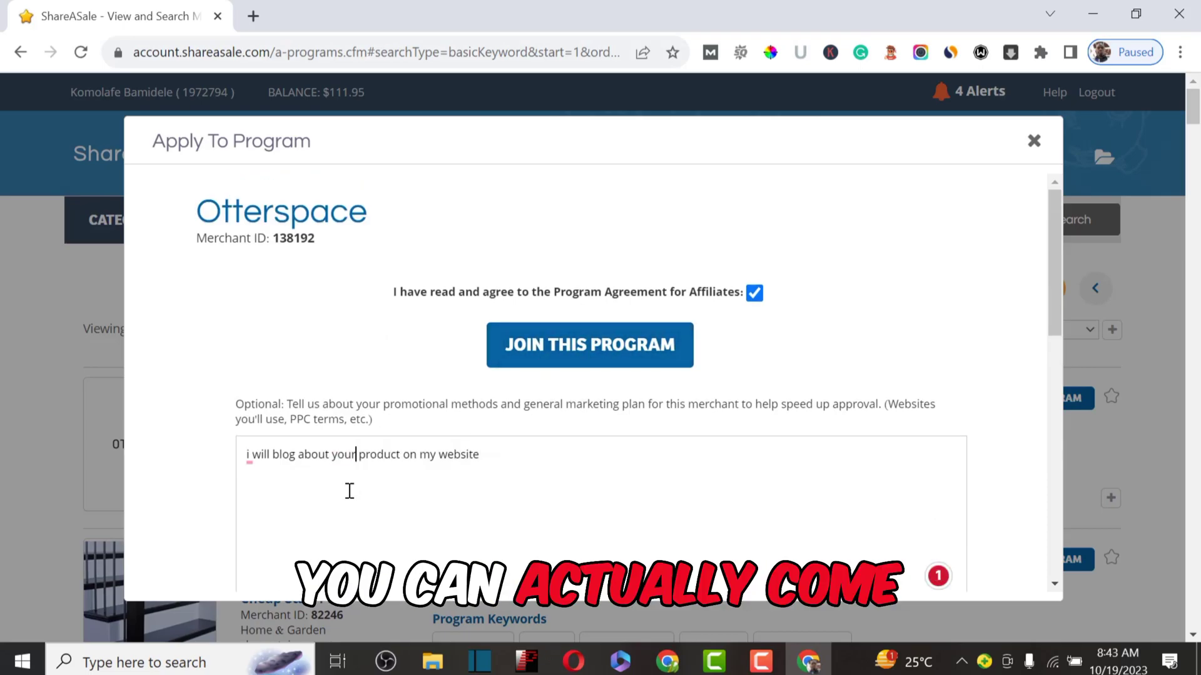
left_click(251, 456)
left_click(250, 500)
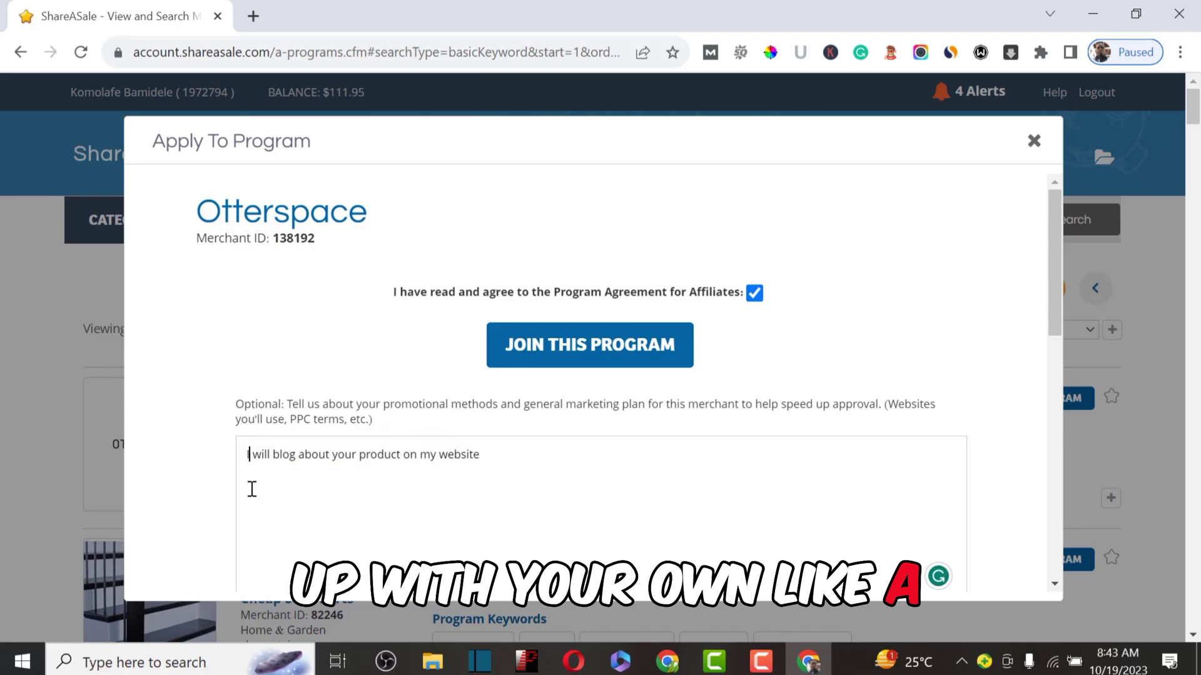
Step: Submit the Otterspace application via JOIN THIS PROGRAM and dismiss the pending notice
left_click(560, 354)
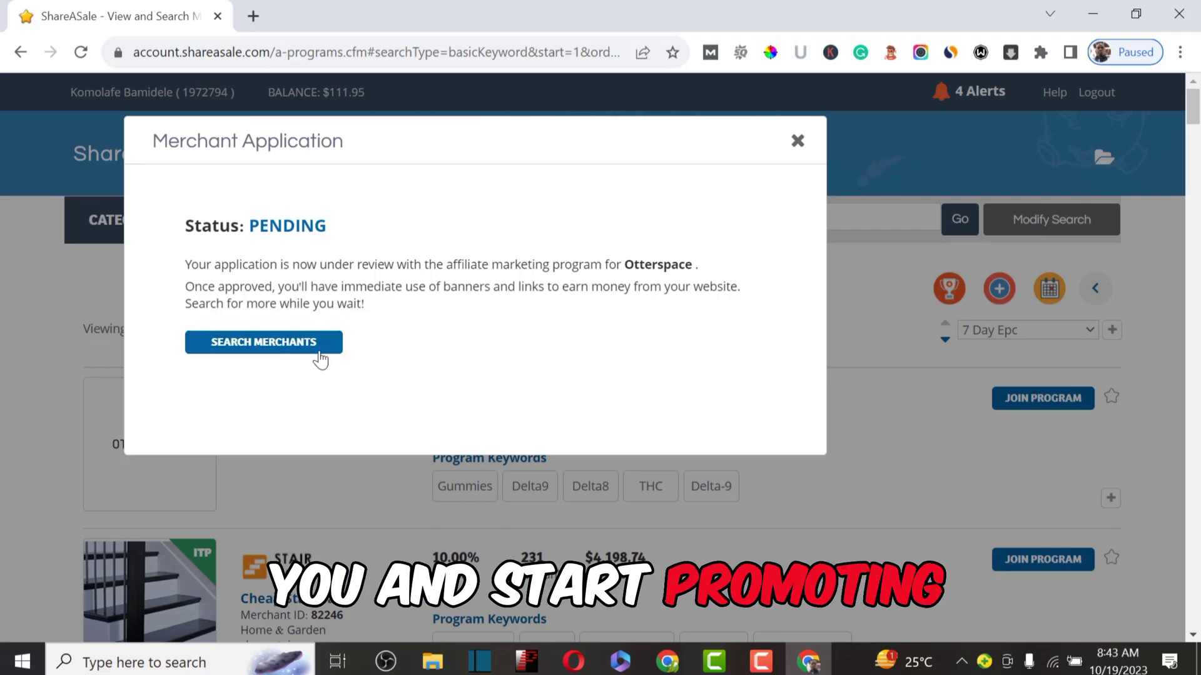
left_click(800, 140)
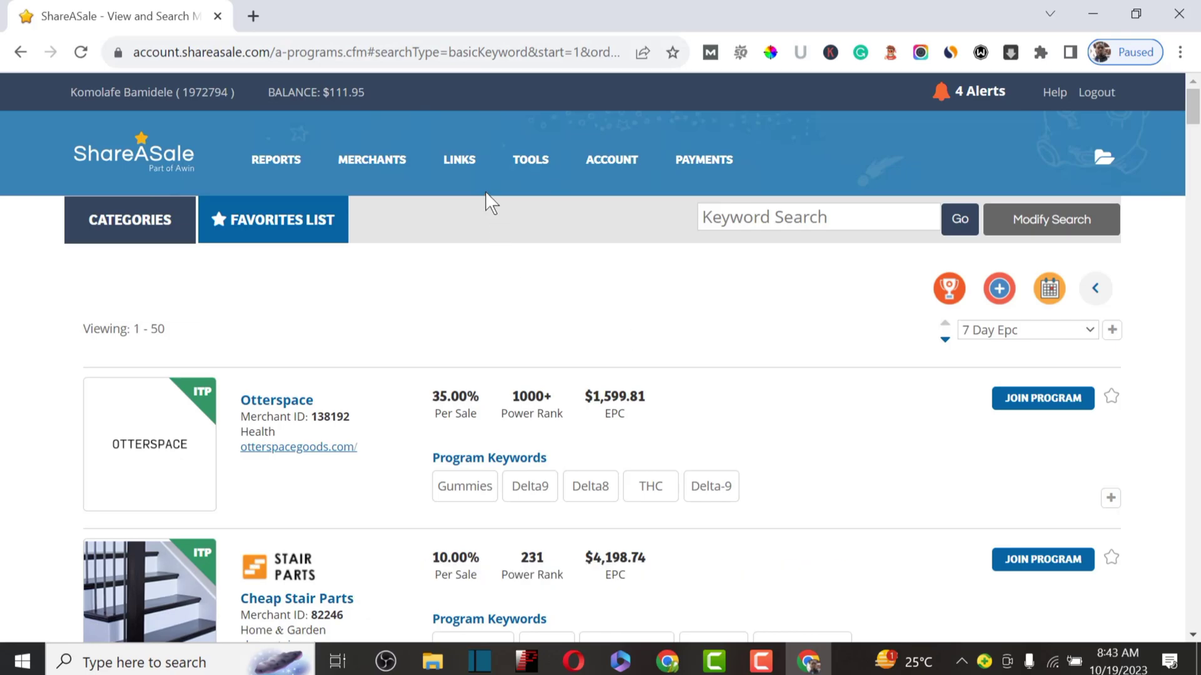
mouse_move(460, 169)
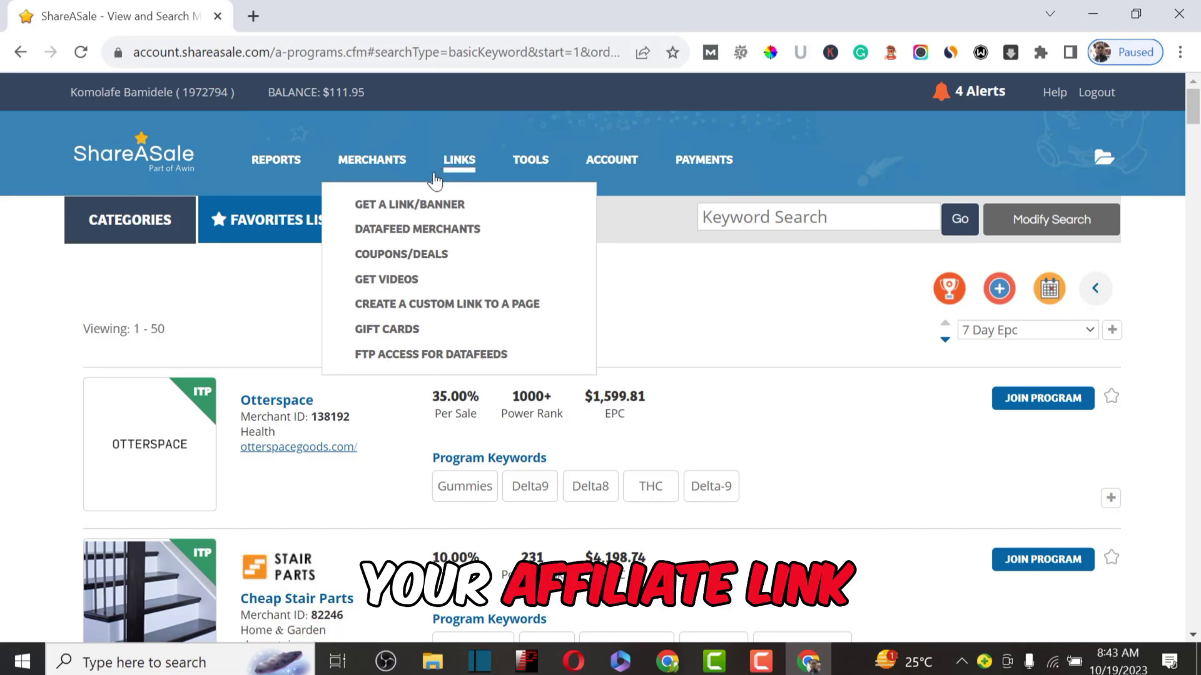
Step: Go to Links > Get a Link/Banner and bring up ZenBusiness's affiliate links
left_click(394, 206)
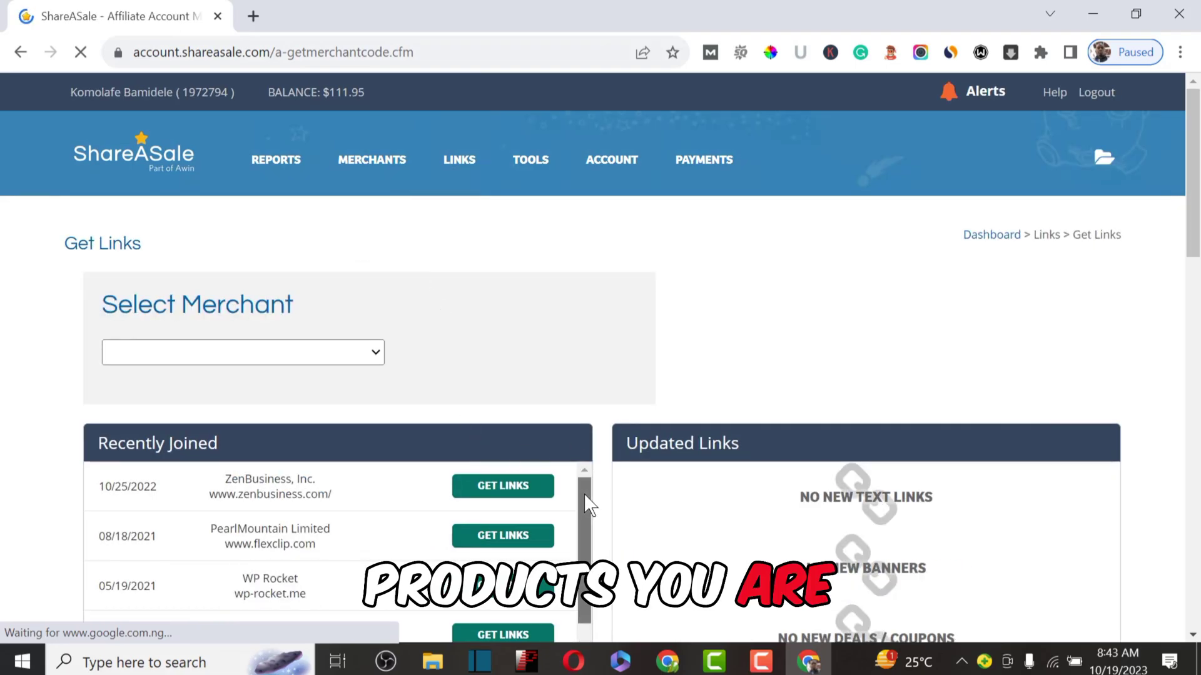
left_click_drag(584, 494, 558, 662)
scroll(549, 488, "up", 10)
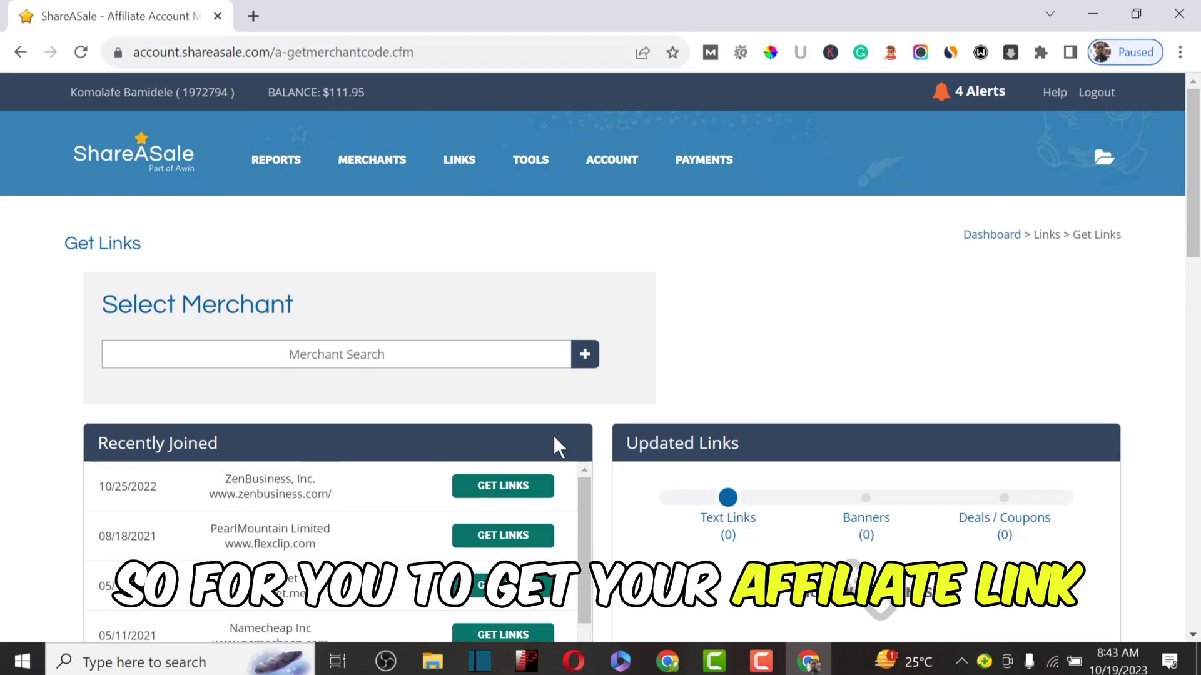
left_click(496, 495)
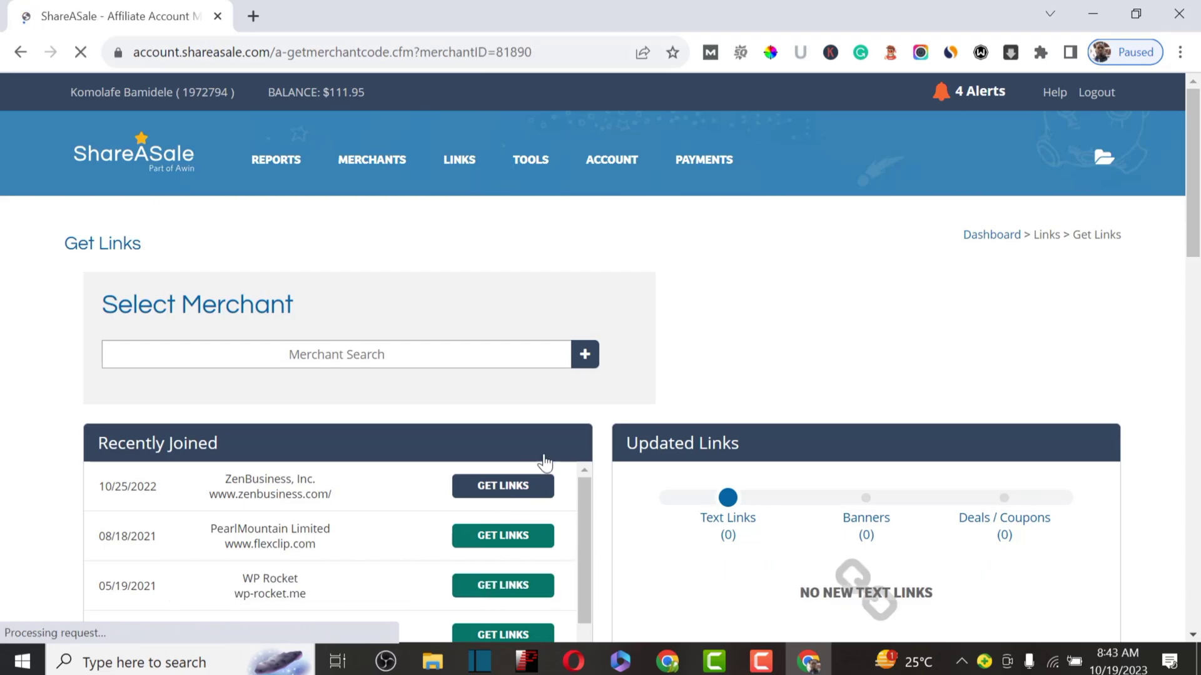
scroll(449, 431, "down", 1)
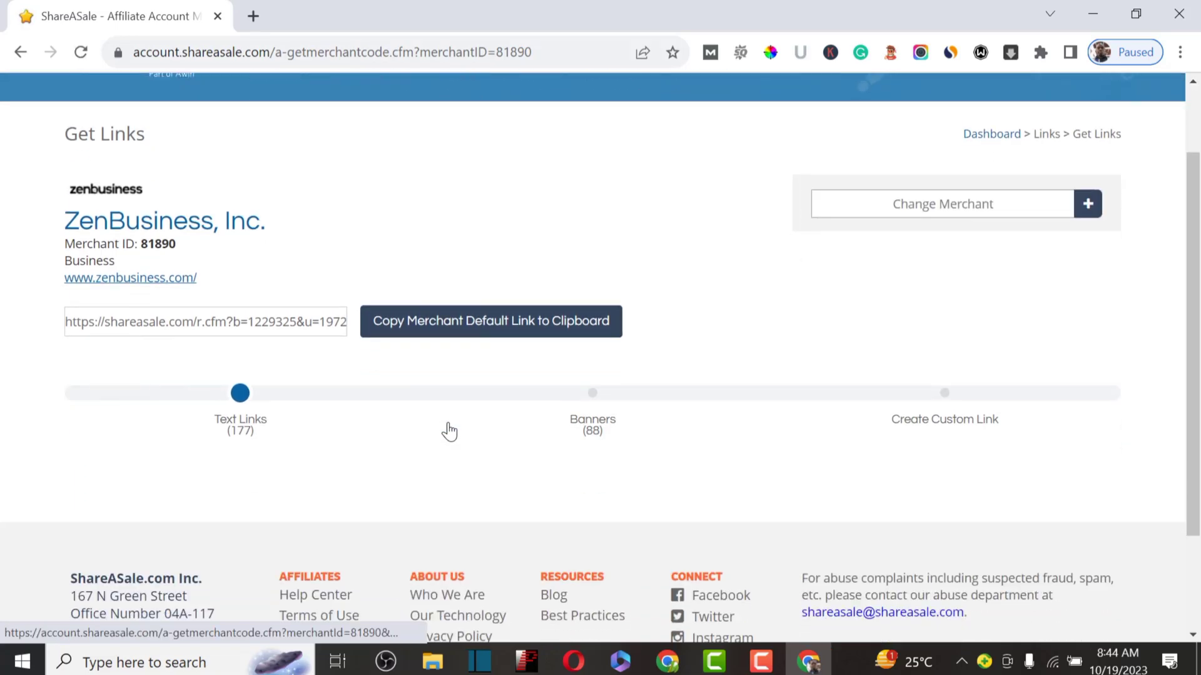
scroll(449, 432, "down", 5)
scroll(449, 431, "up", 7)
scroll(449, 431, "down", 6)
scroll(449, 432, "up", 4)
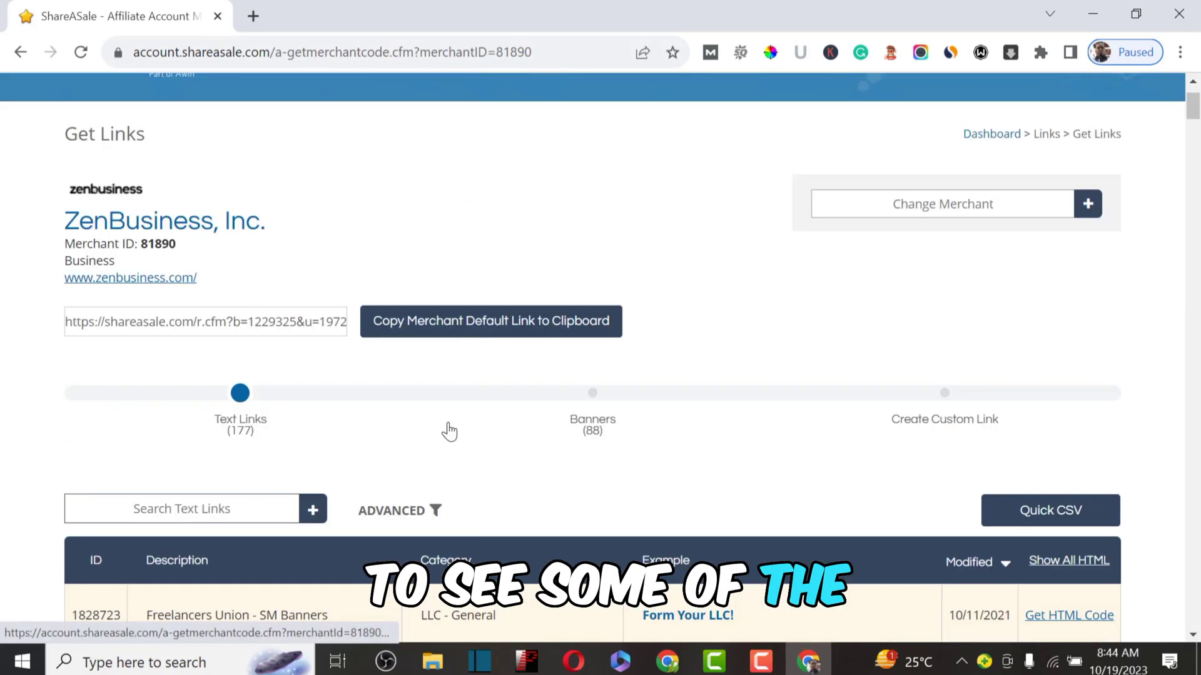
scroll(449, 432, "down", 4)
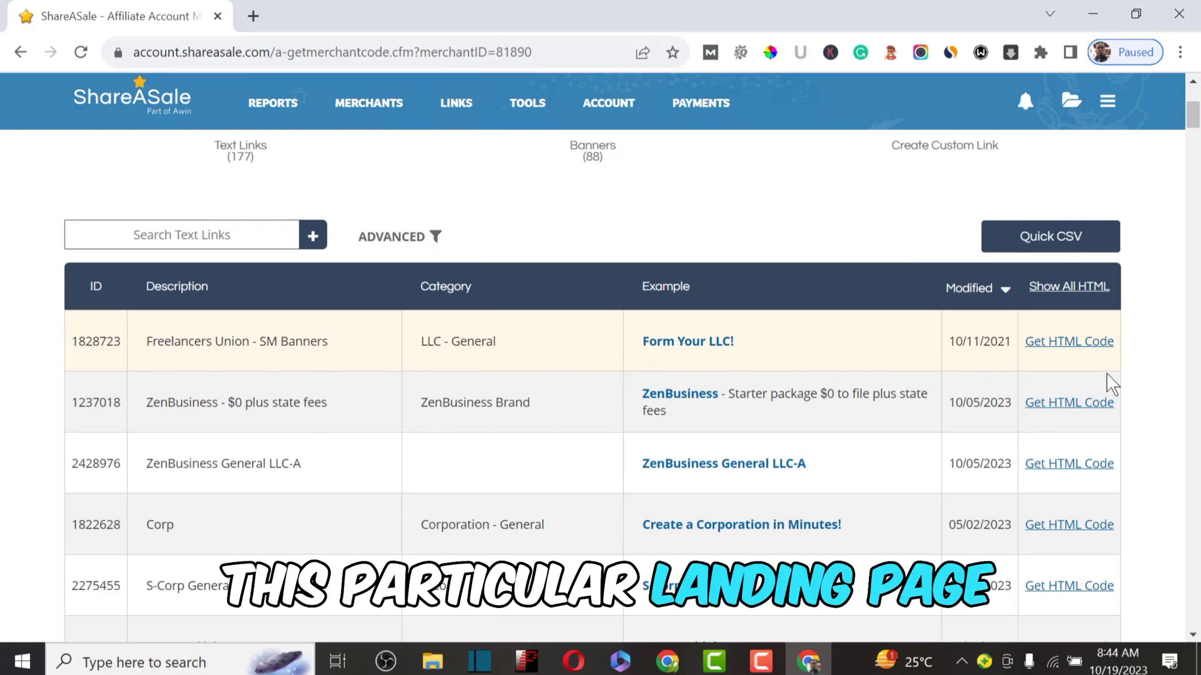
Step: Show the 'Freelancers Union - SM Banners' link code as URL only and select the whole URL
left_click(1066, 344)
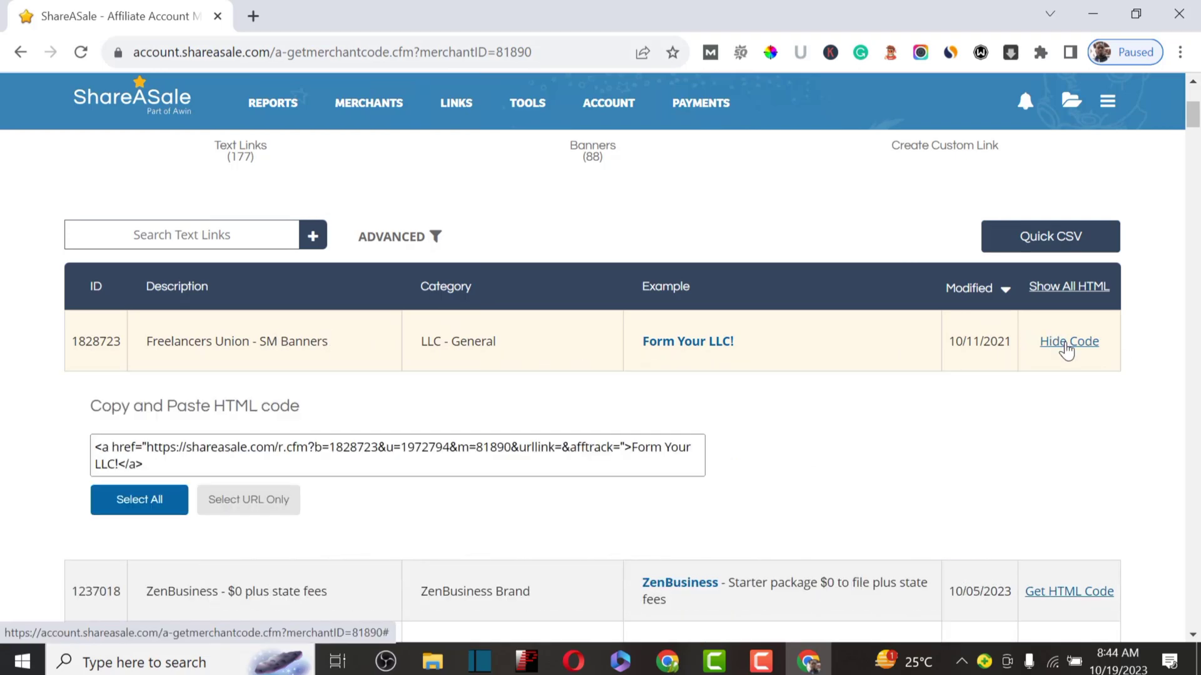
left_click(241, 507)
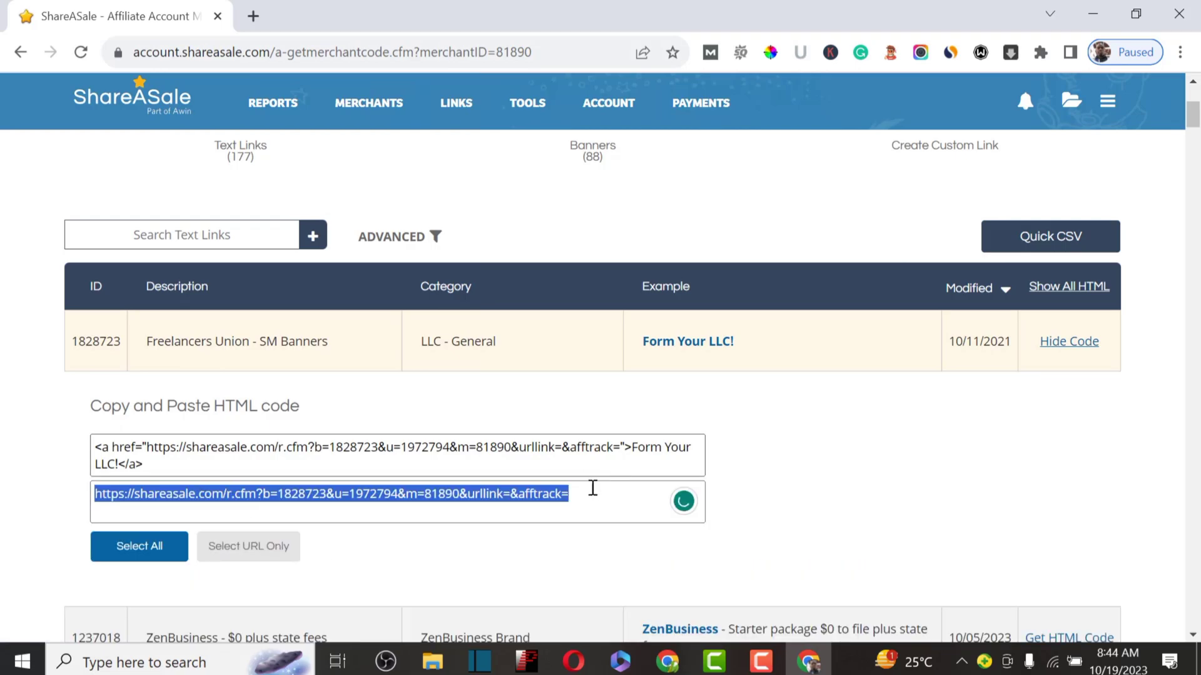
left_click(563, 494)
left_click_drag(563, 494, 75, 494)
key("ctrl+c")
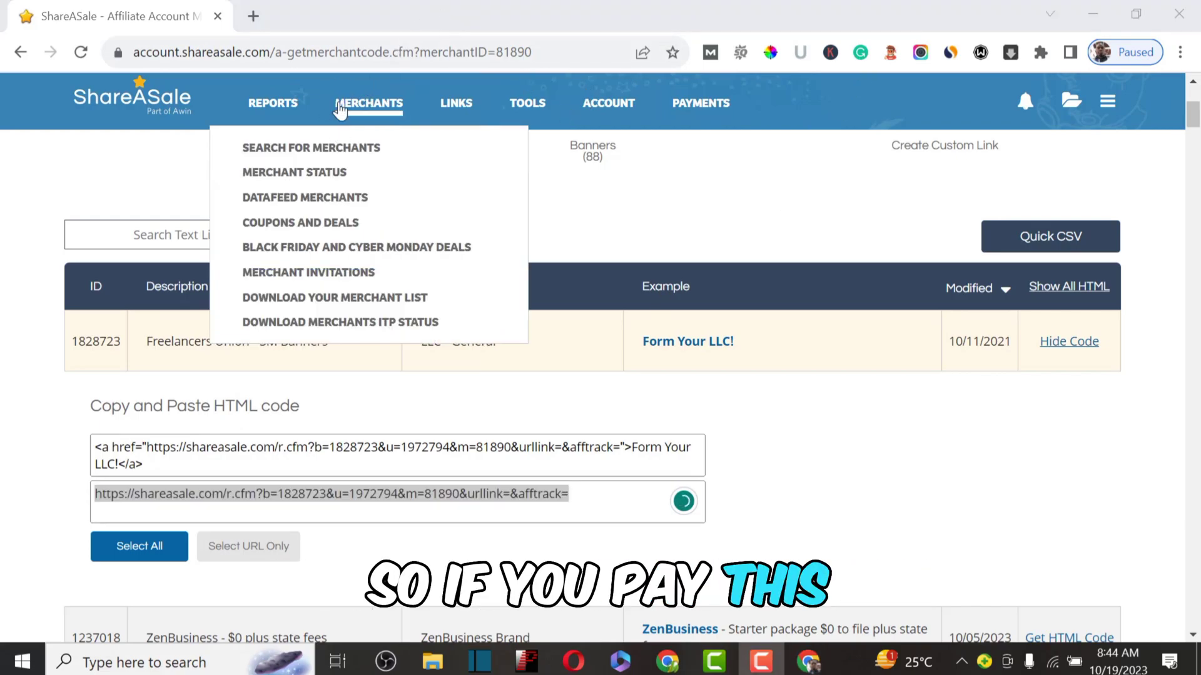
Step: Load the copied affiliate URL in a new browser tab and start ZenBusiness registration
left_click(251, 15)
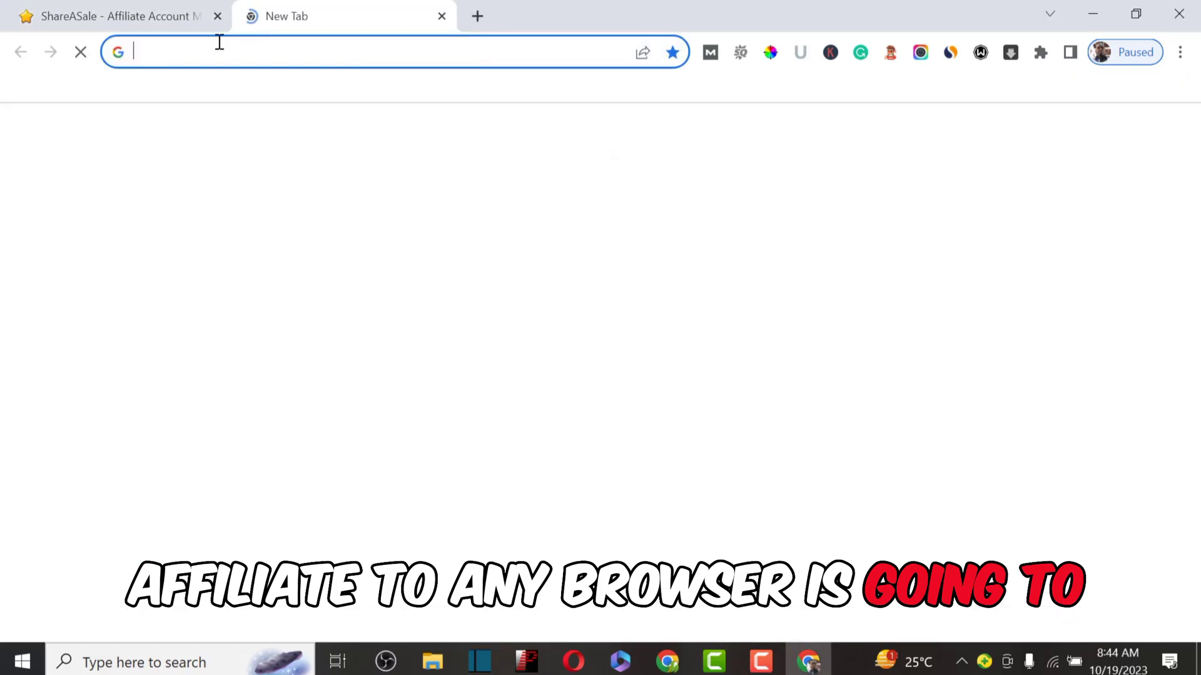
left_click(213, 46)
key("ctrl+v")
key("Return")
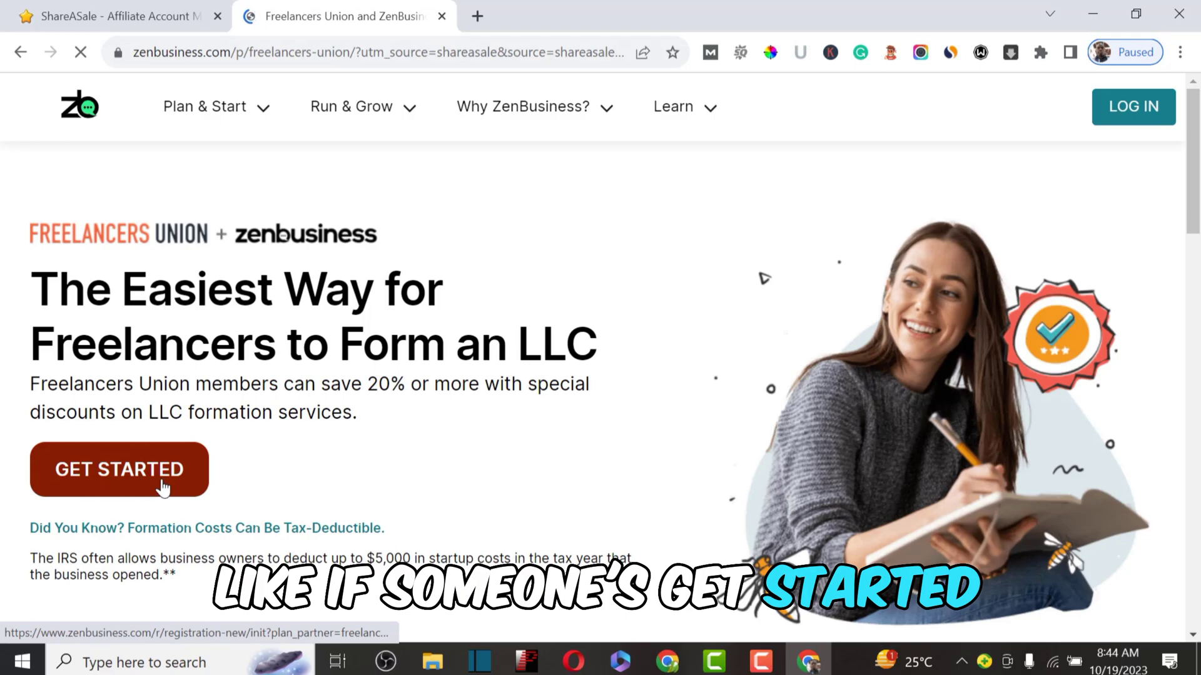
left_click(161, 486)
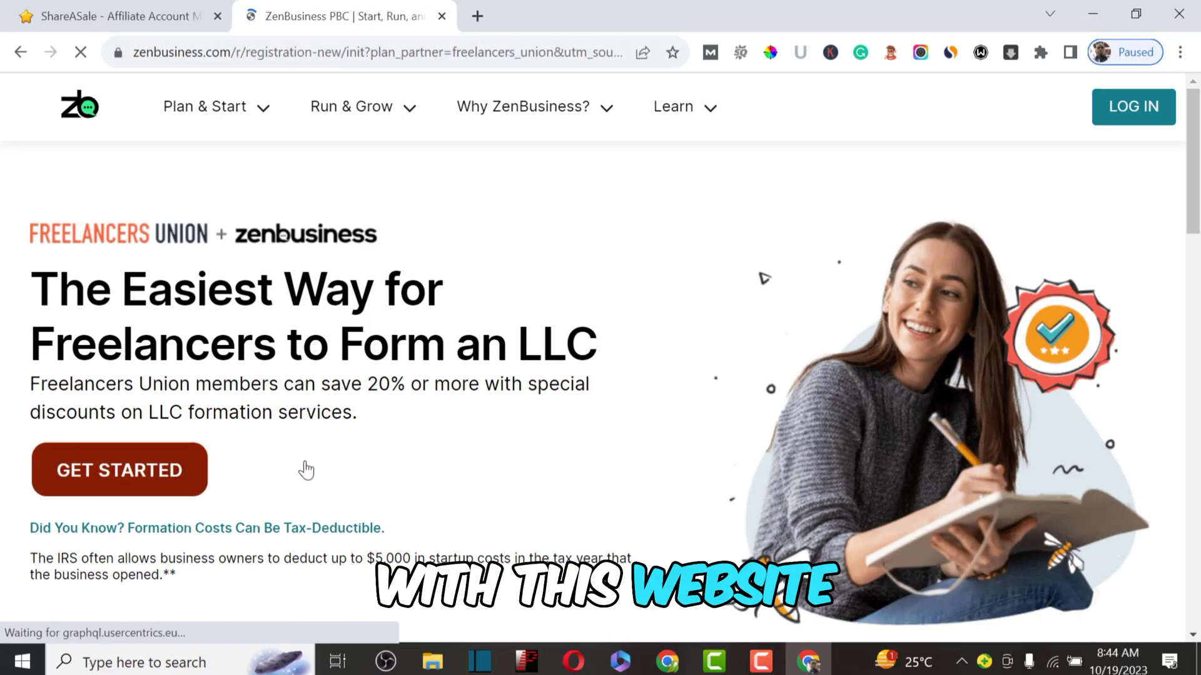
Step: Review the Starter $39, Pro $149 and Premium $249 plans, then return to ShareASale
left_click(171, 16)
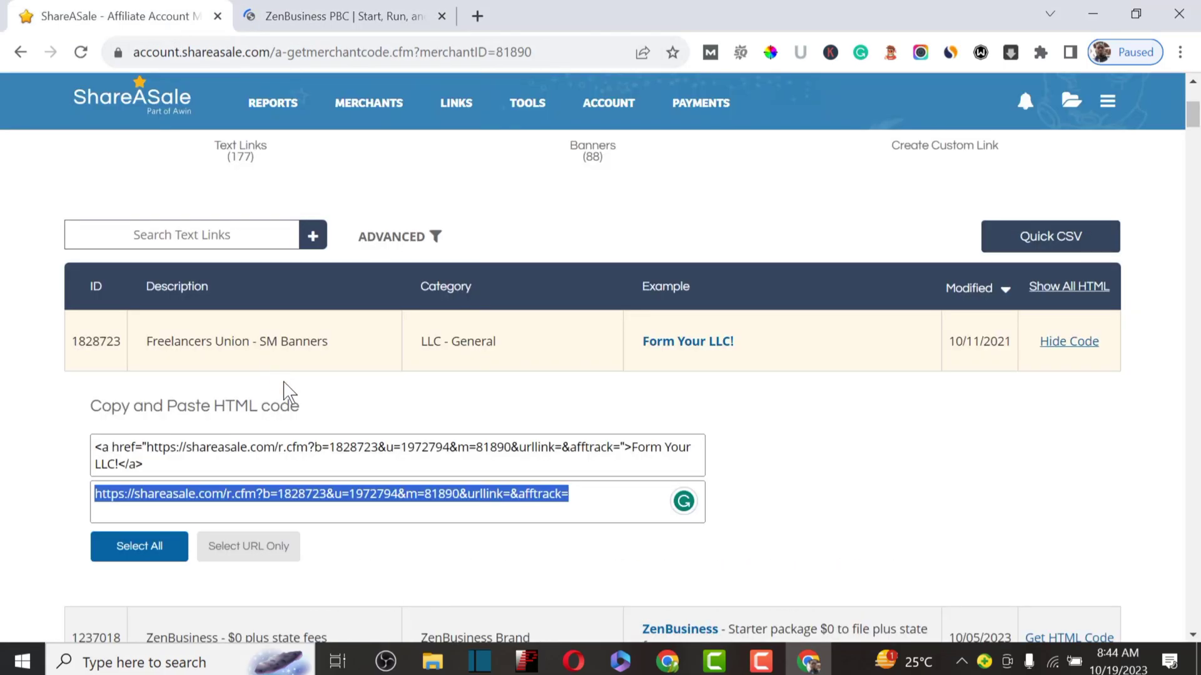
left_click(287, 16)
scroll(825, 349, "down", 5)
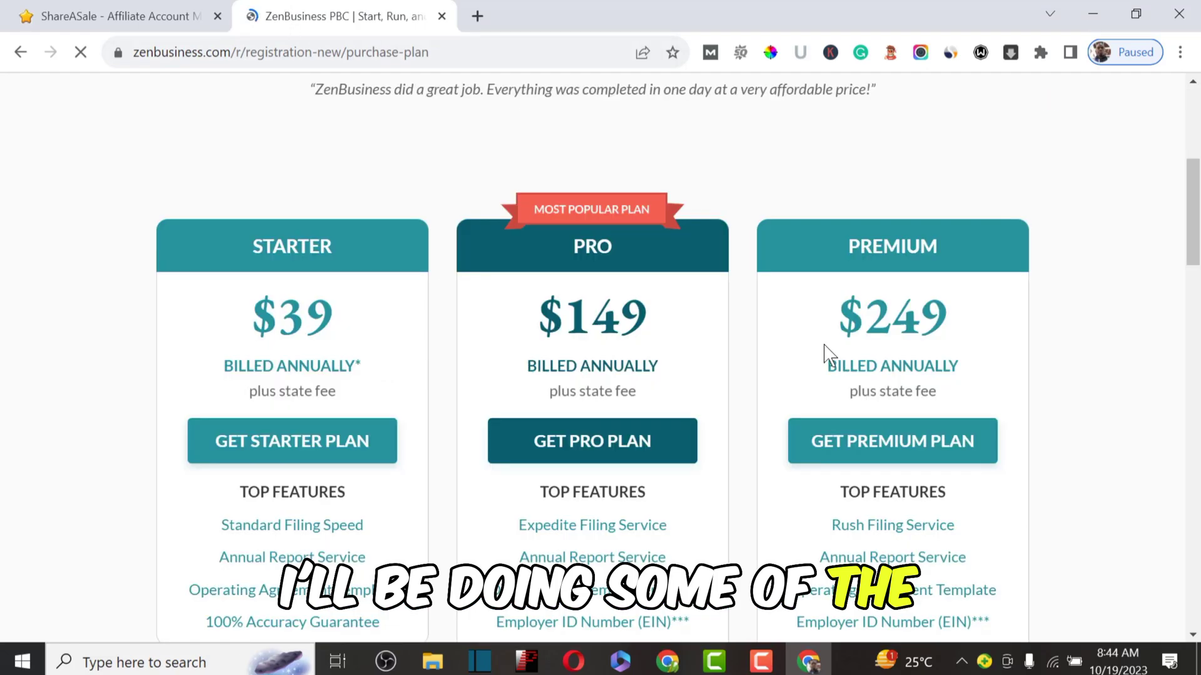
scroll(846, 360, "up", 5)
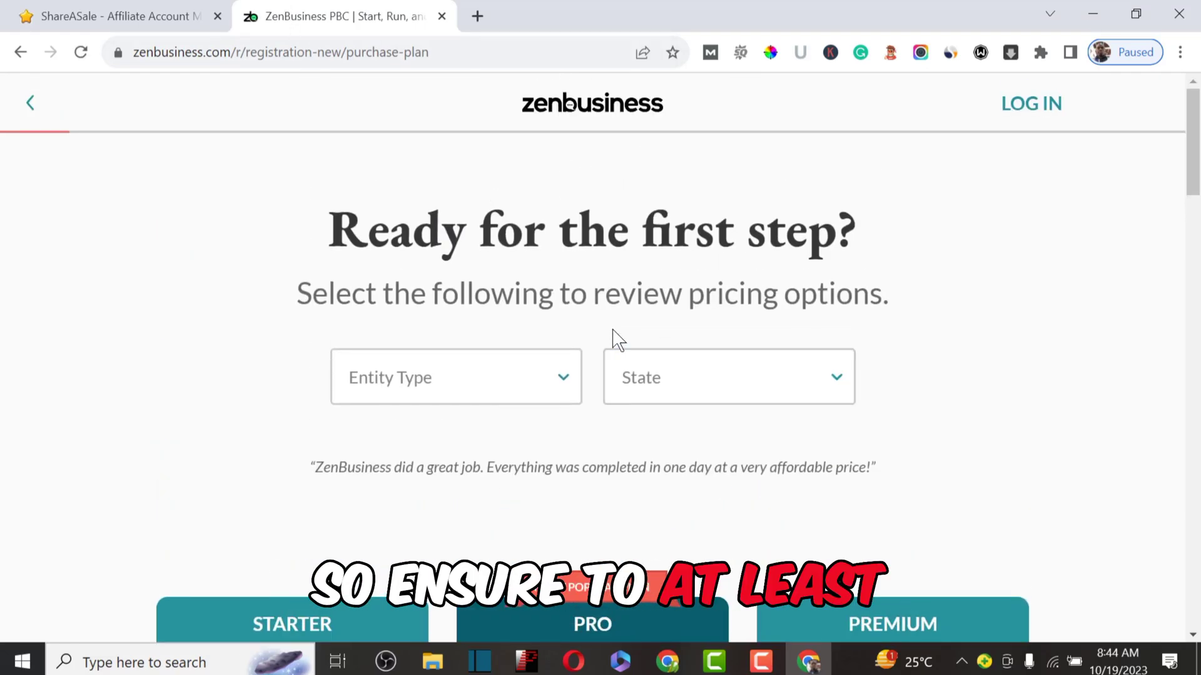
left_click(104, 16)
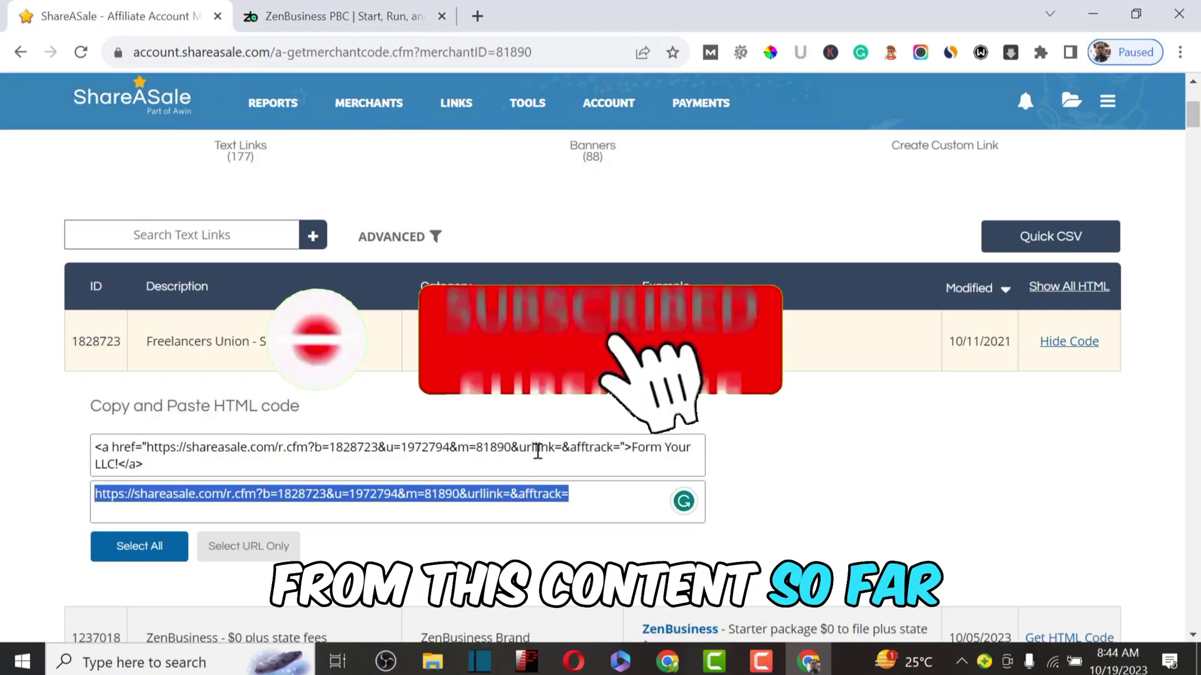
Step: Go to Payments > Payment Settings and select Wire Deposit ($29) as the payment method
scroll(538, 444, "down", 3)
scroll(538, 375, "up", 10)
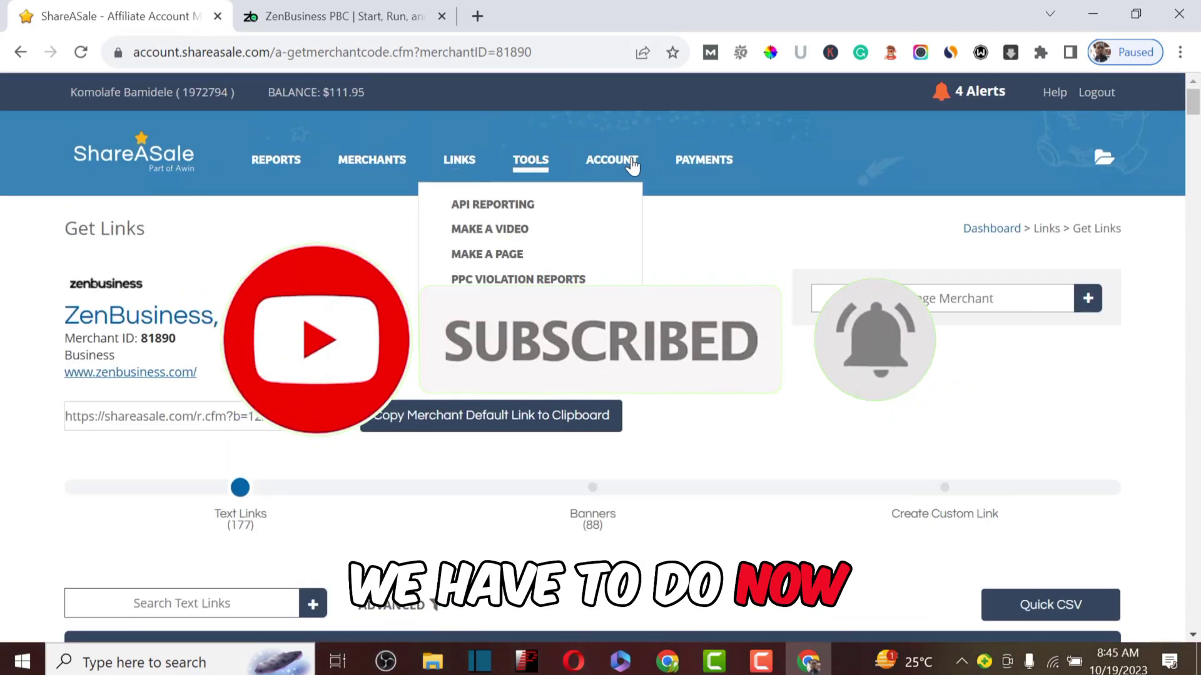
mouse_move(707, 164)
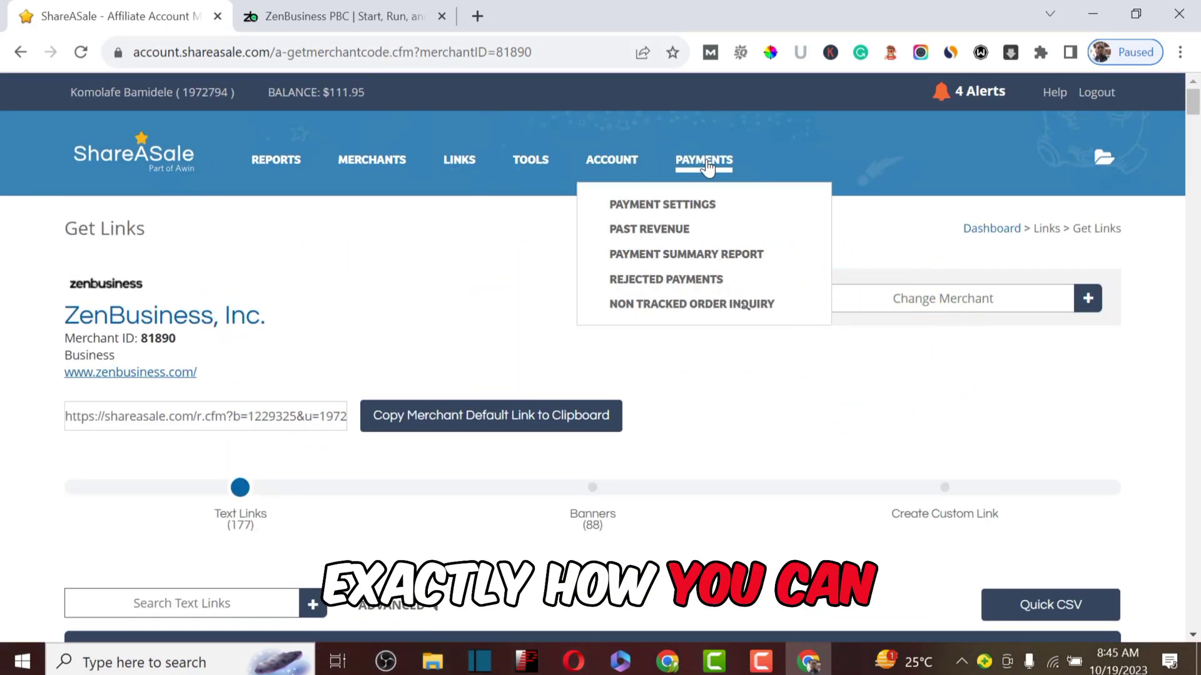
left_click(688, 205)
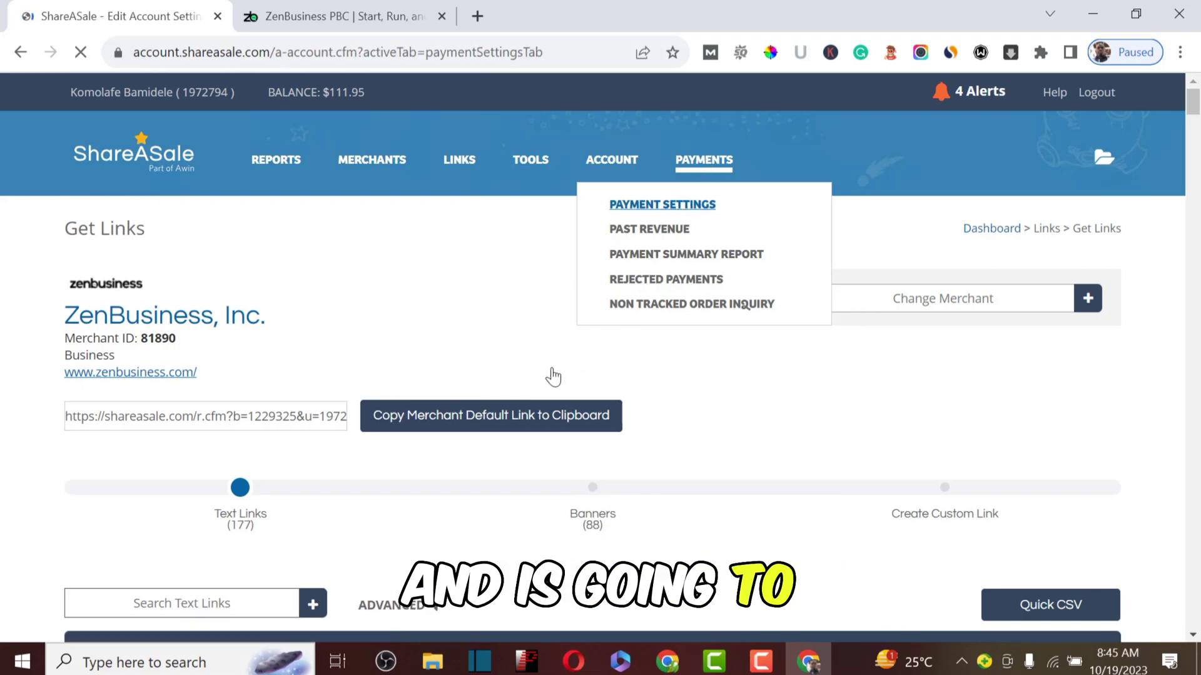
scroll(412, 455, "down", 3)
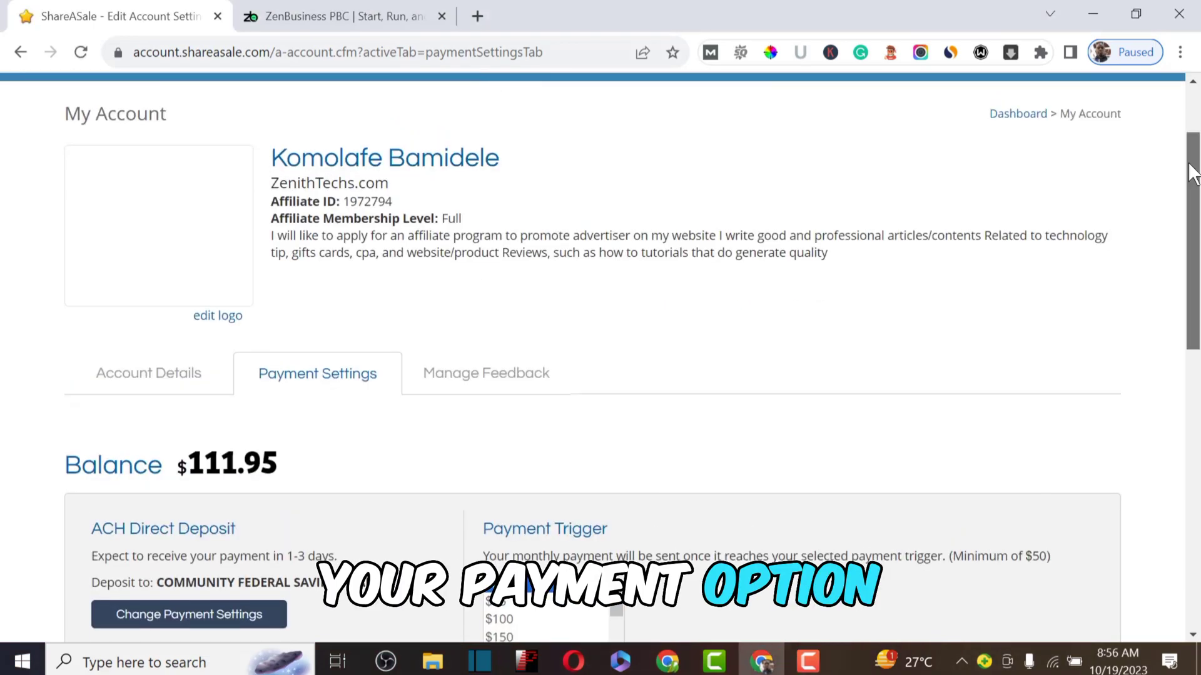
left_click_drag(1191, 160, 1192, 307)
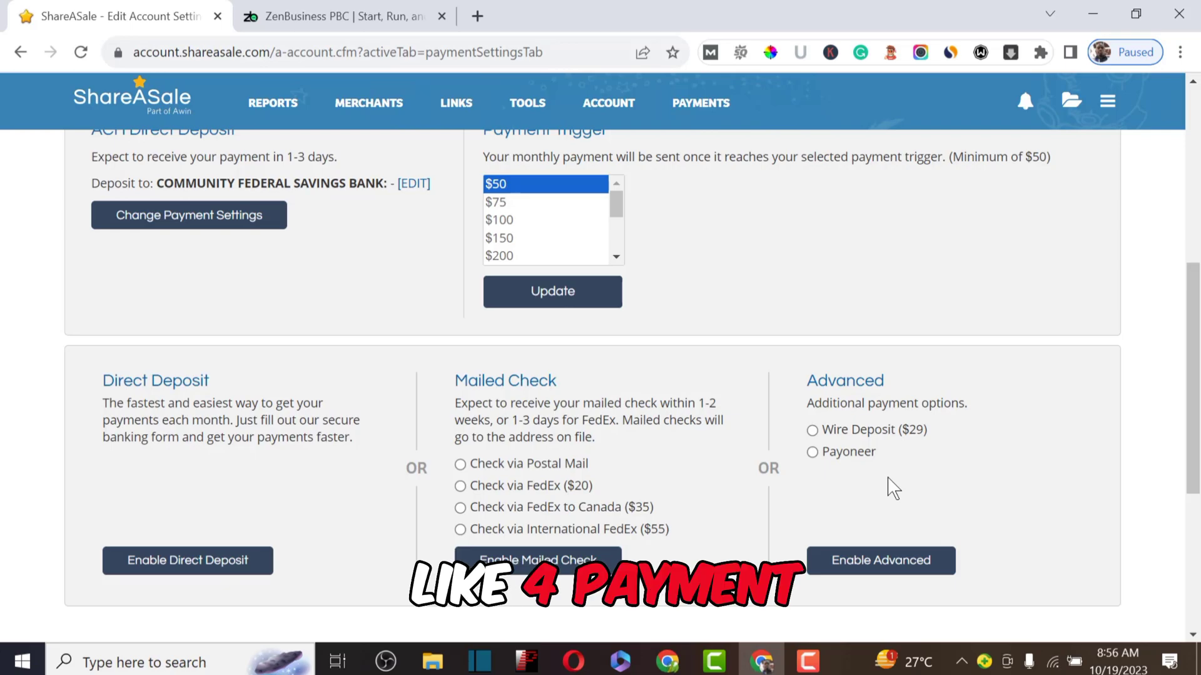
left_click(813, 431)
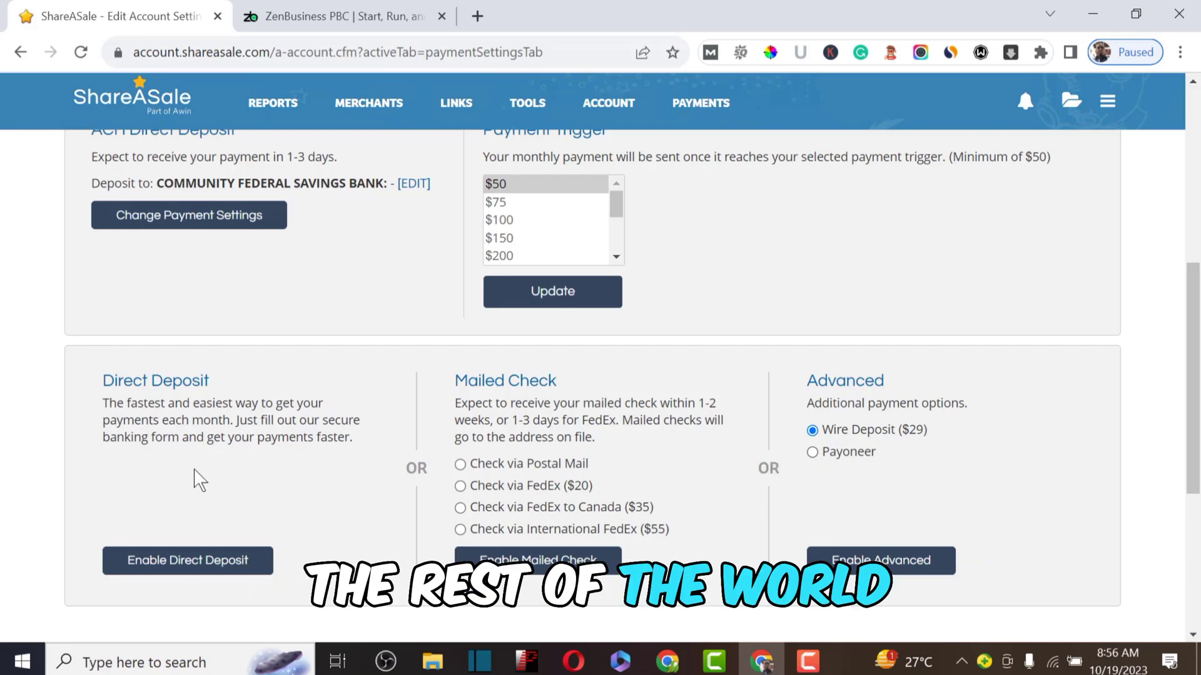
scroll(588, 342, "up", 3)
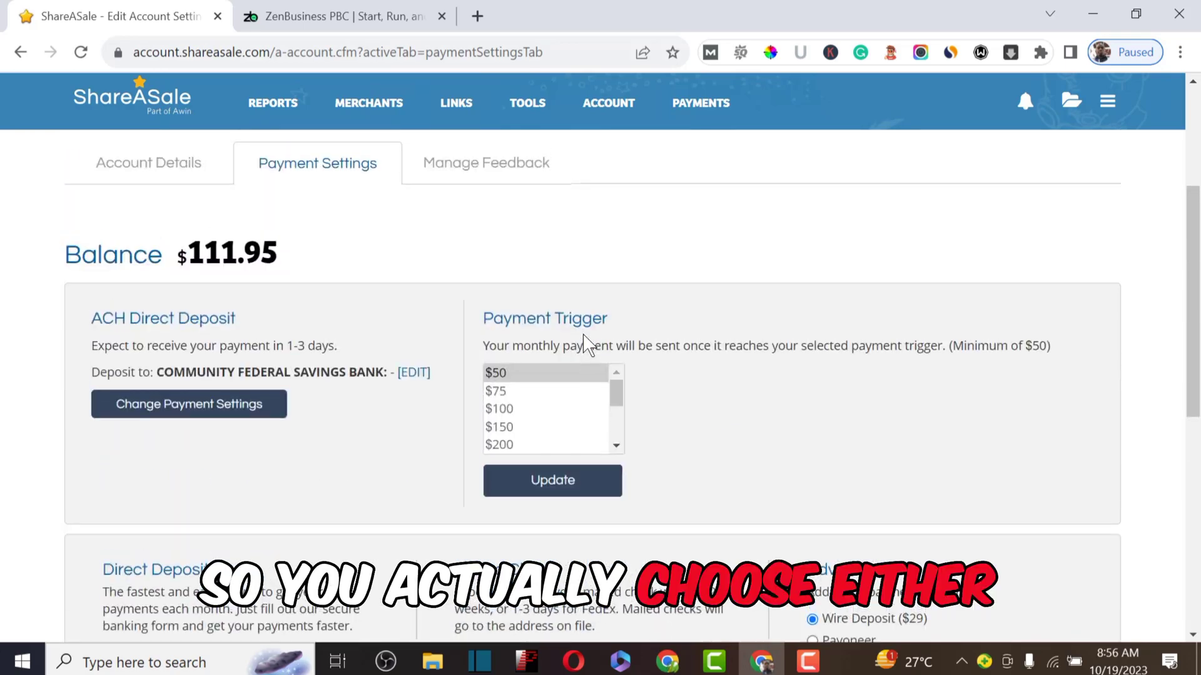
Step: Try the $75, $100, $150 and $200 triggers, then set the payment trigger to $1000
left_click(508, 393)
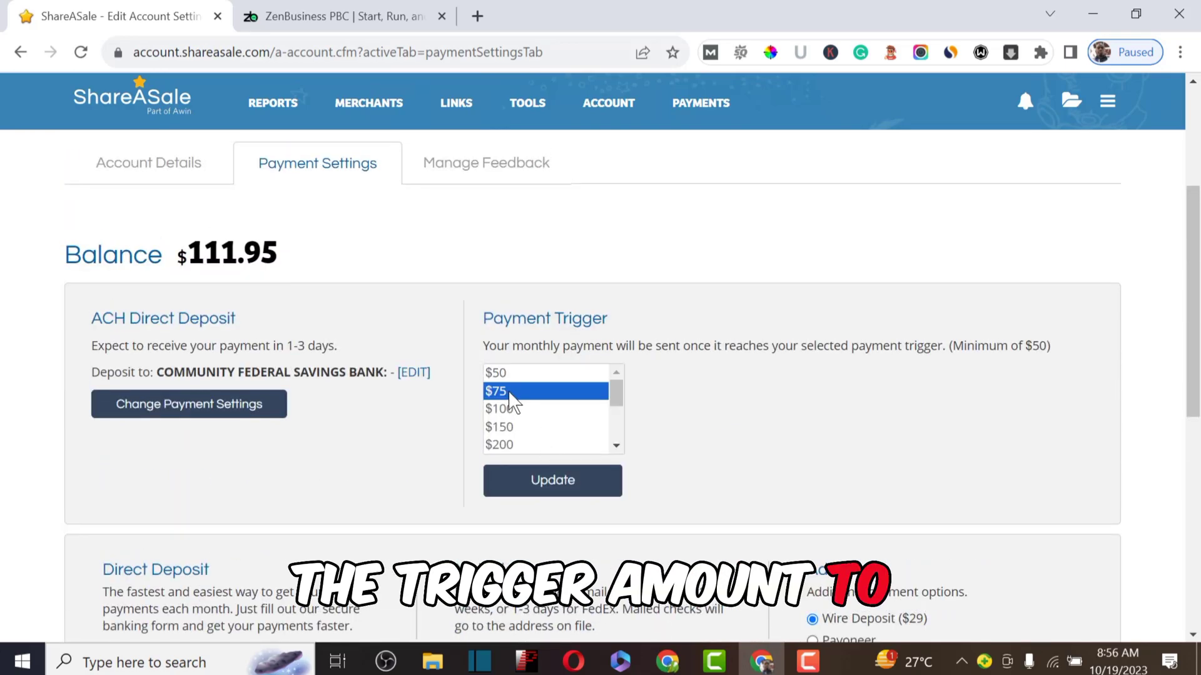
left_click(518, 411)
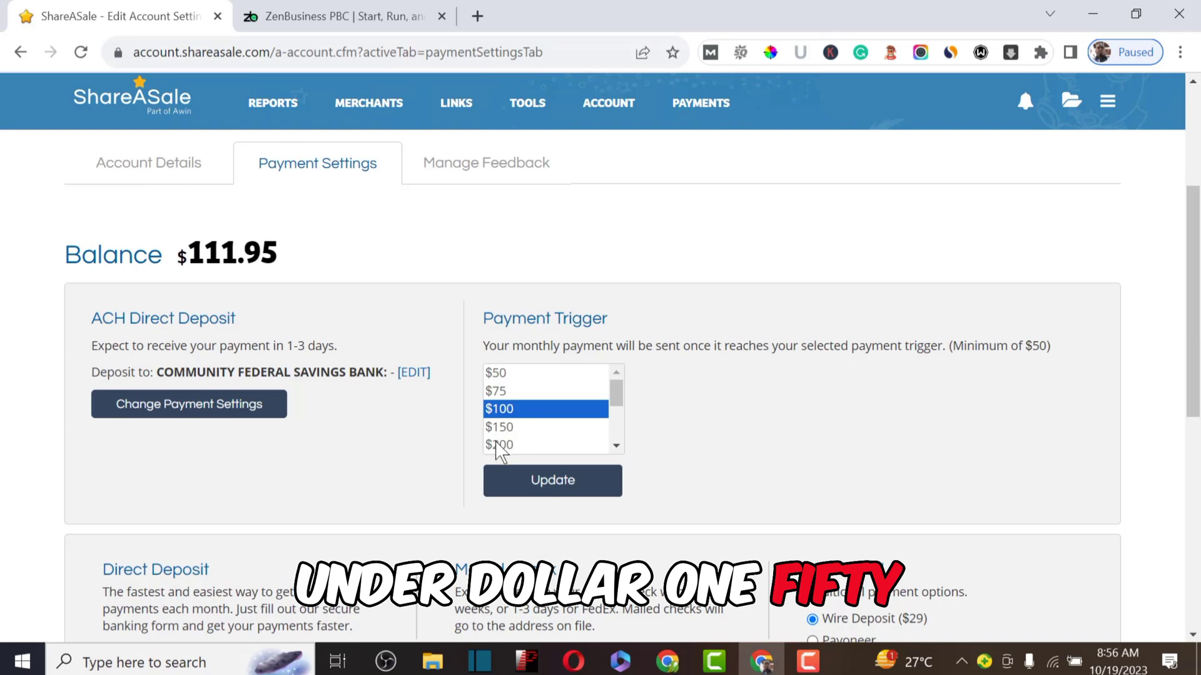
left_click(499, 429)
left_click(508, 446)
scroll(510, 446, "down", 2)
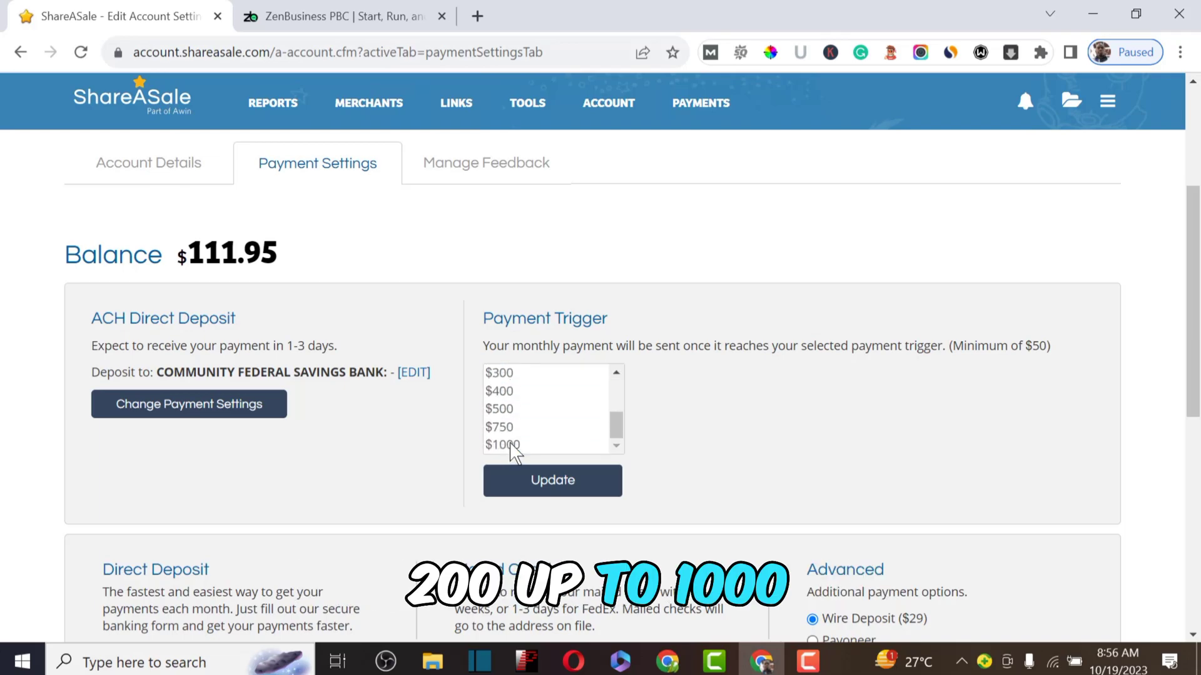
left_click(504, 445)
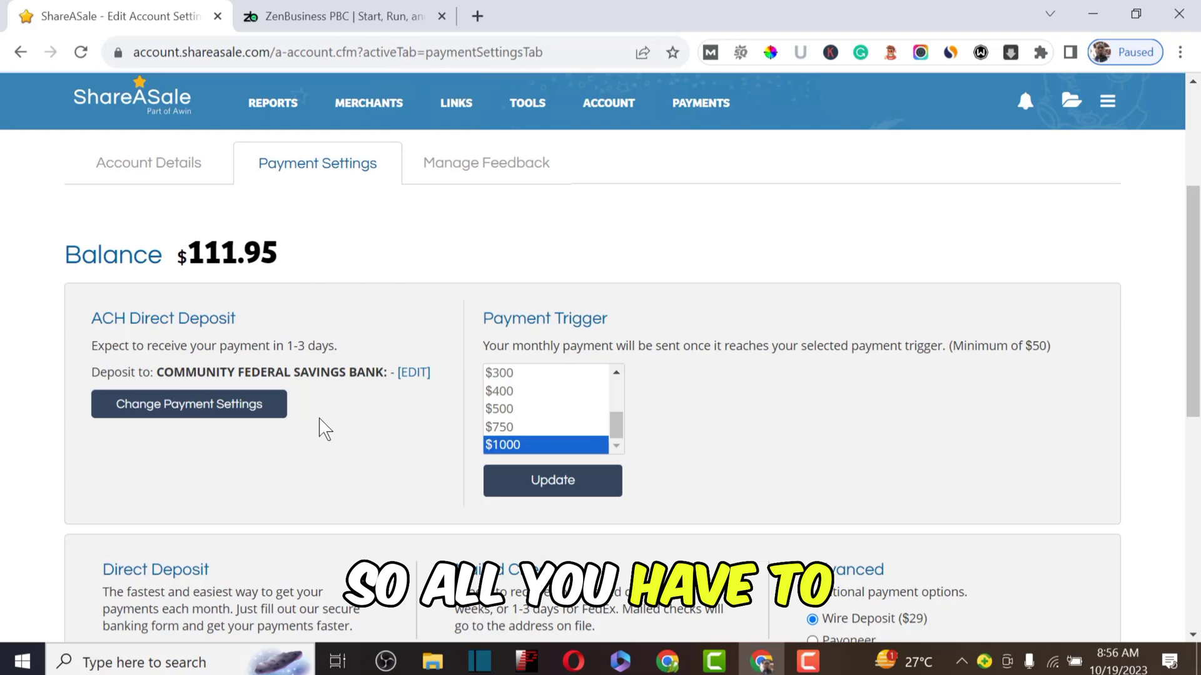
scroll(325, 429, "down", 6)
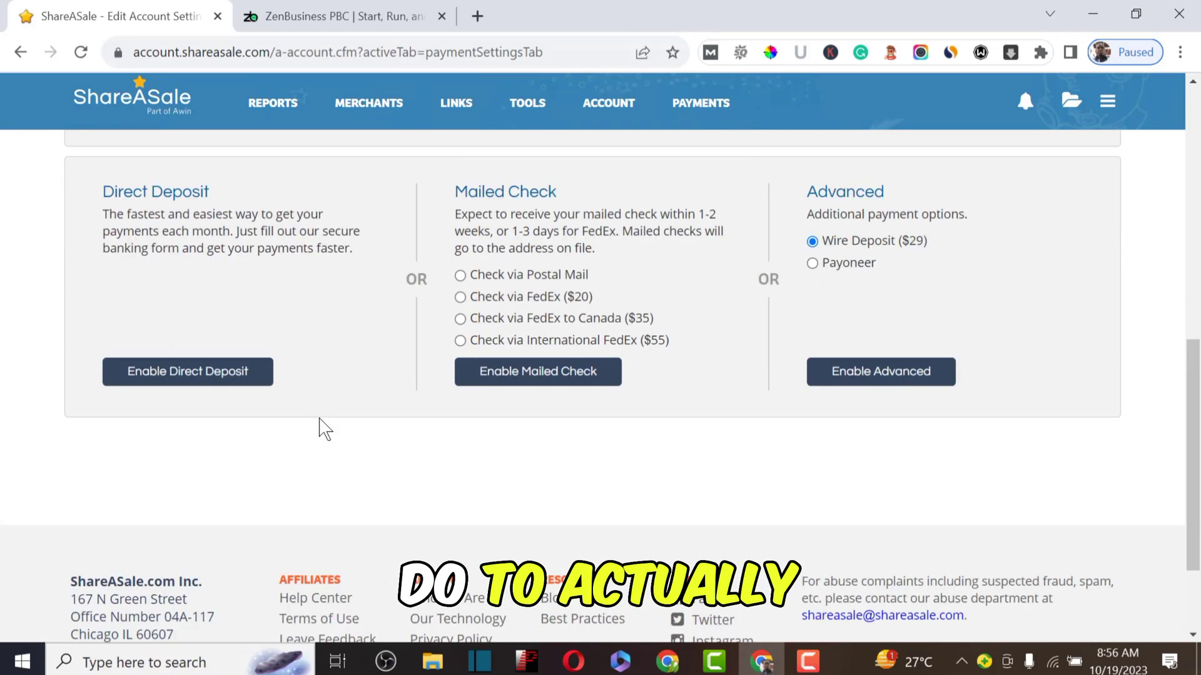
Step: Enable Direct Deposit and review the saved USA bank details for the USD checking account
left_click(165, 382)
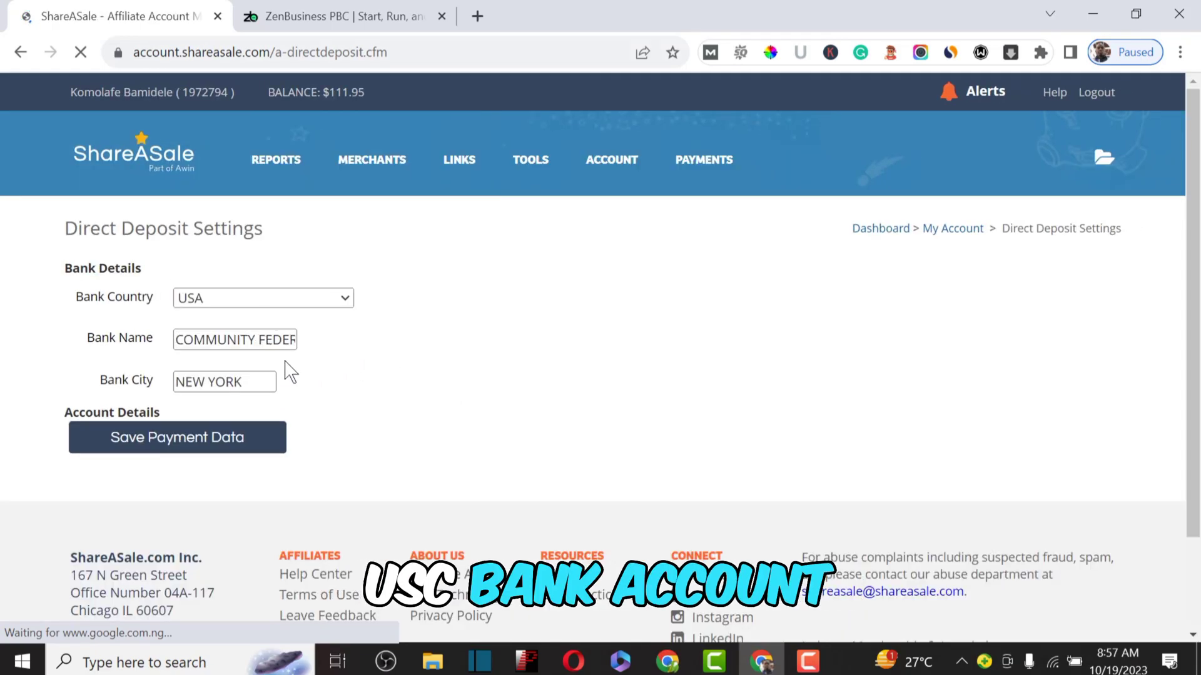
scroll(340, 362, "down", 9)
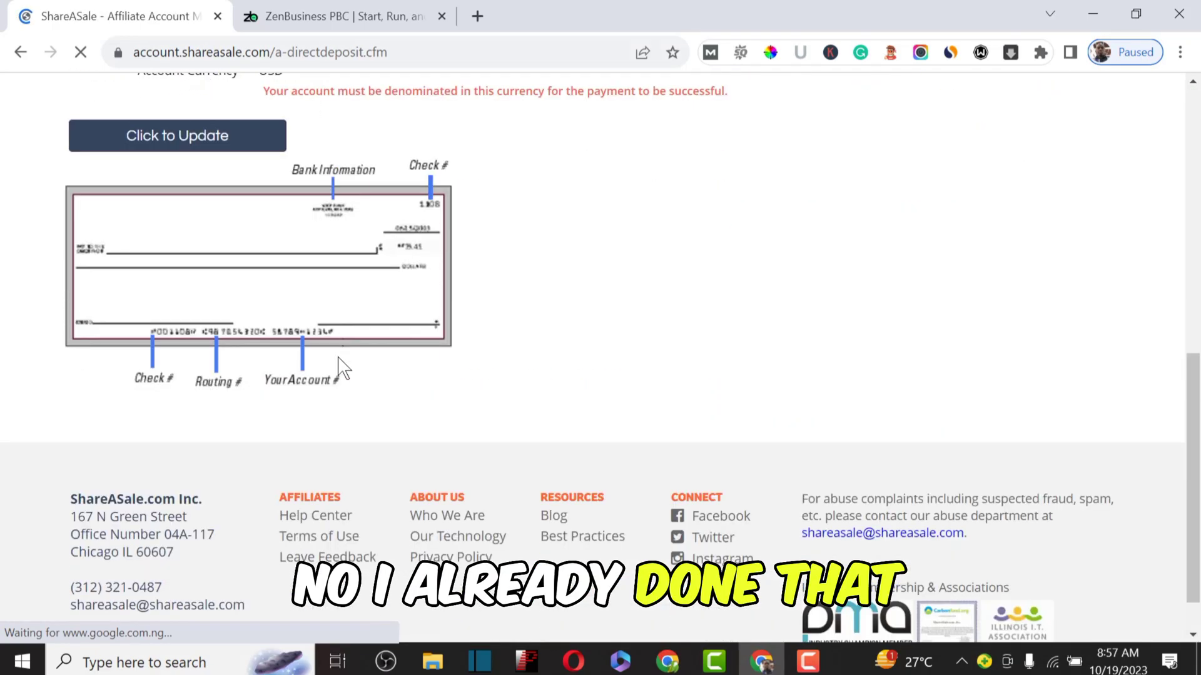
scroll(340, 366, "up", 9)
scroll(341, 366, "down", 4)
scroll(342, 364, "up", 4)
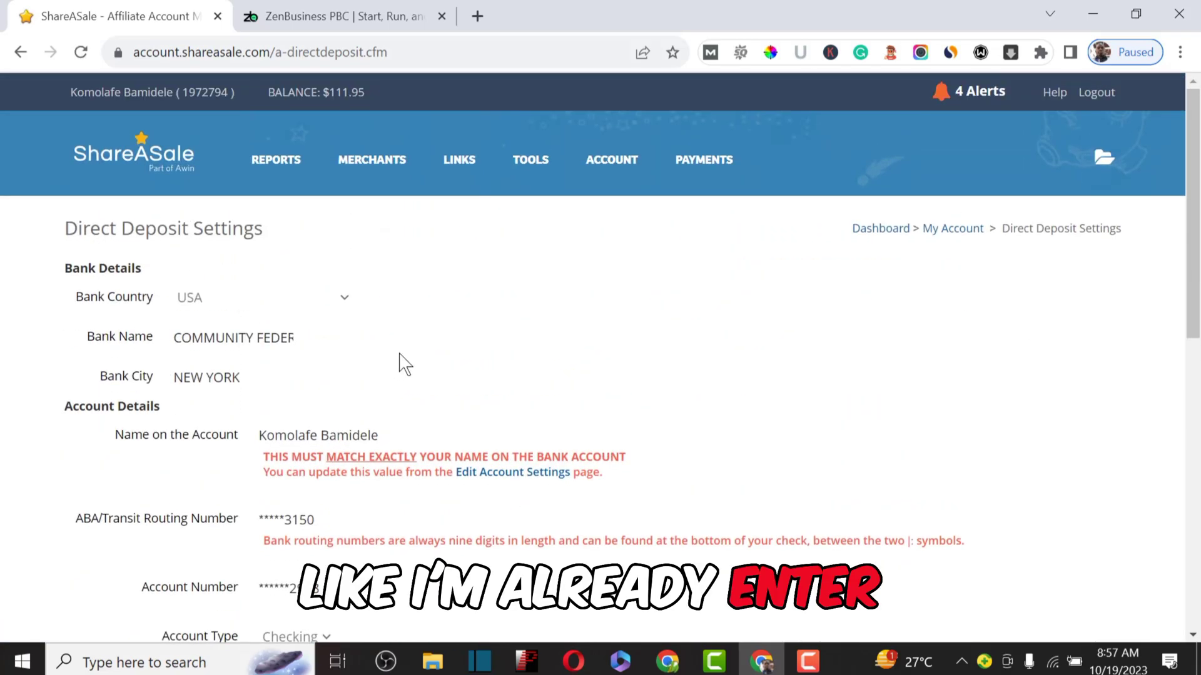
scroll(404, 362, "down", 5)
scroll(402, 362, "up", 5)
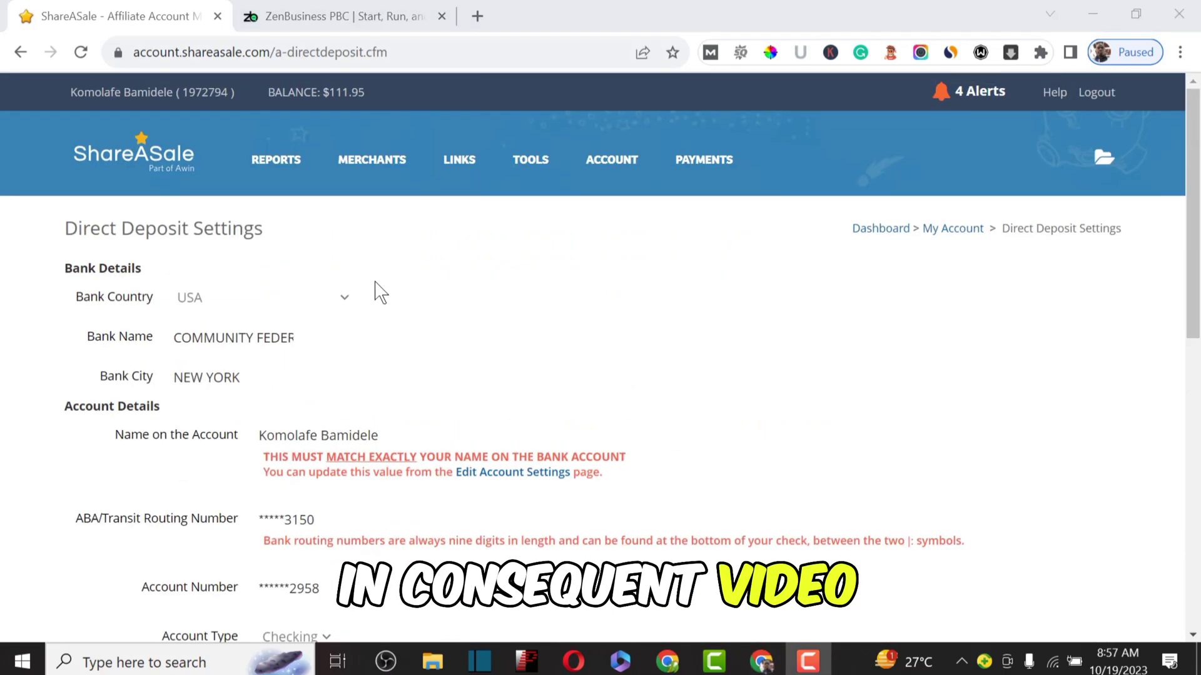
mouse_move(284, 159)
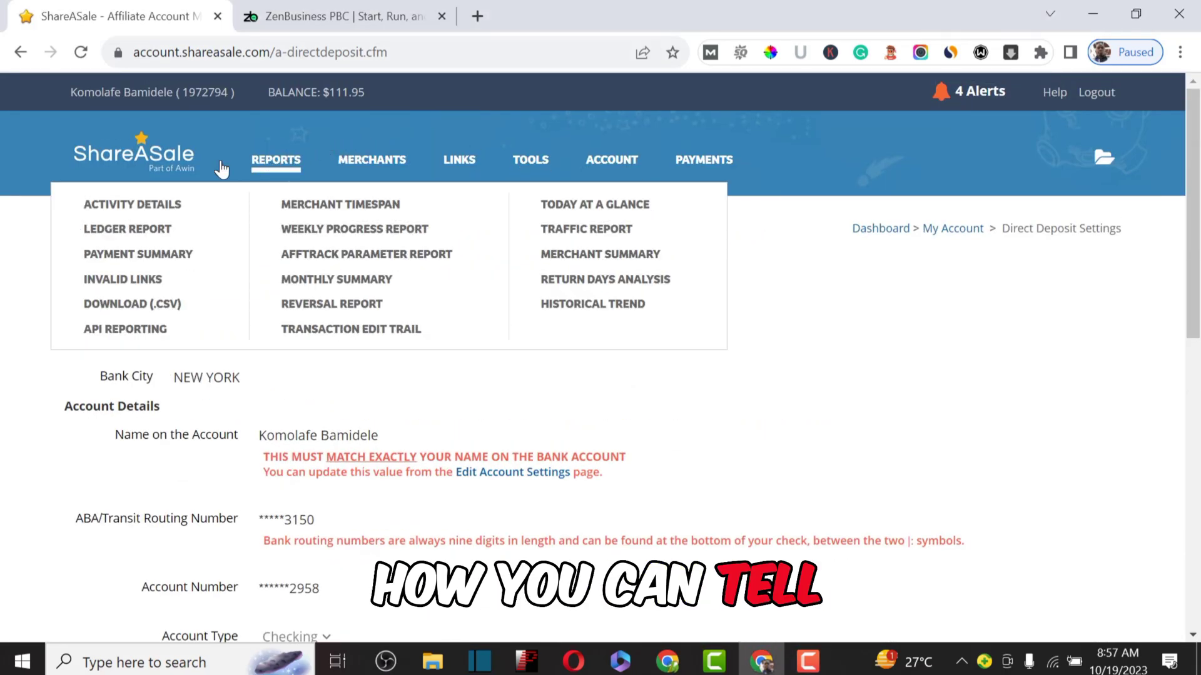
Step: Go back to the dashboard via the ShareASale logo and scroll the Activity Feed to October entries
left_click(146, 169)
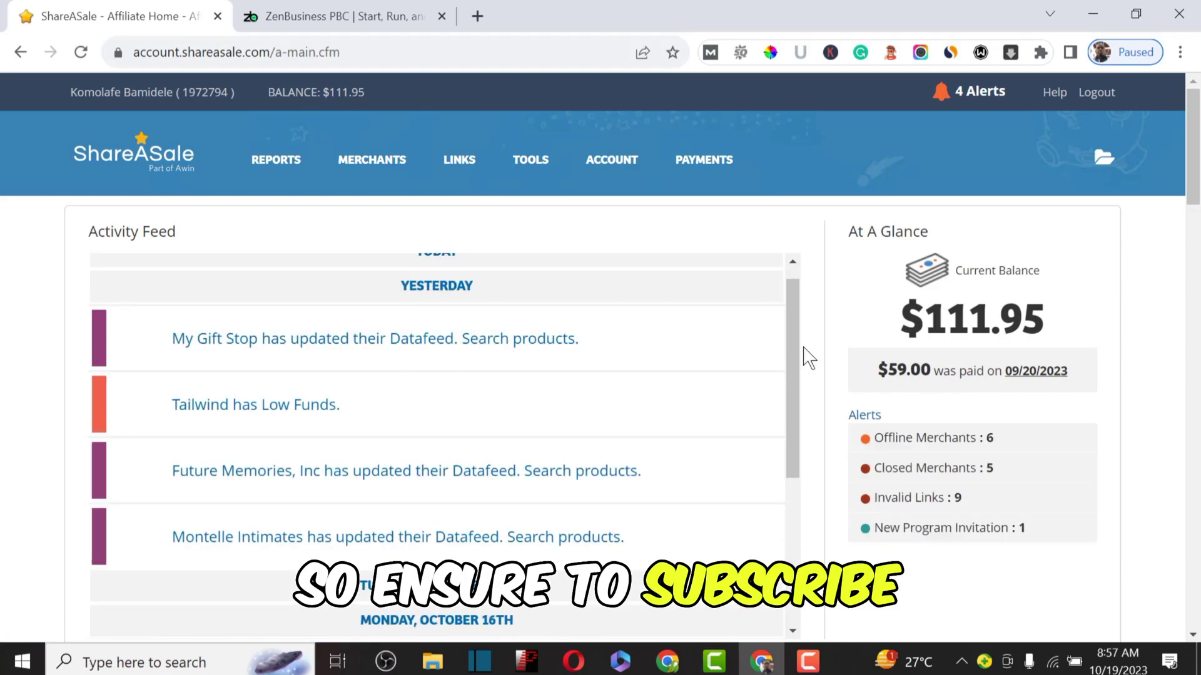
left_click_drag(786, 356, 793, 547)
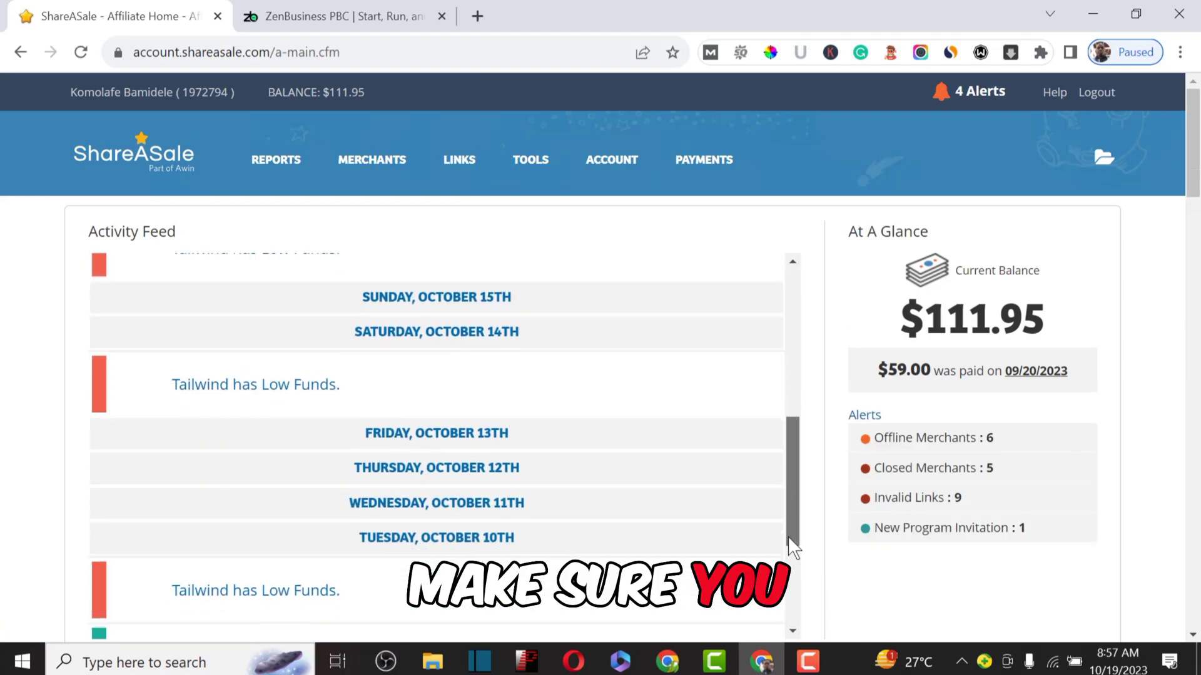
scroll(794, 563, "down", 5)
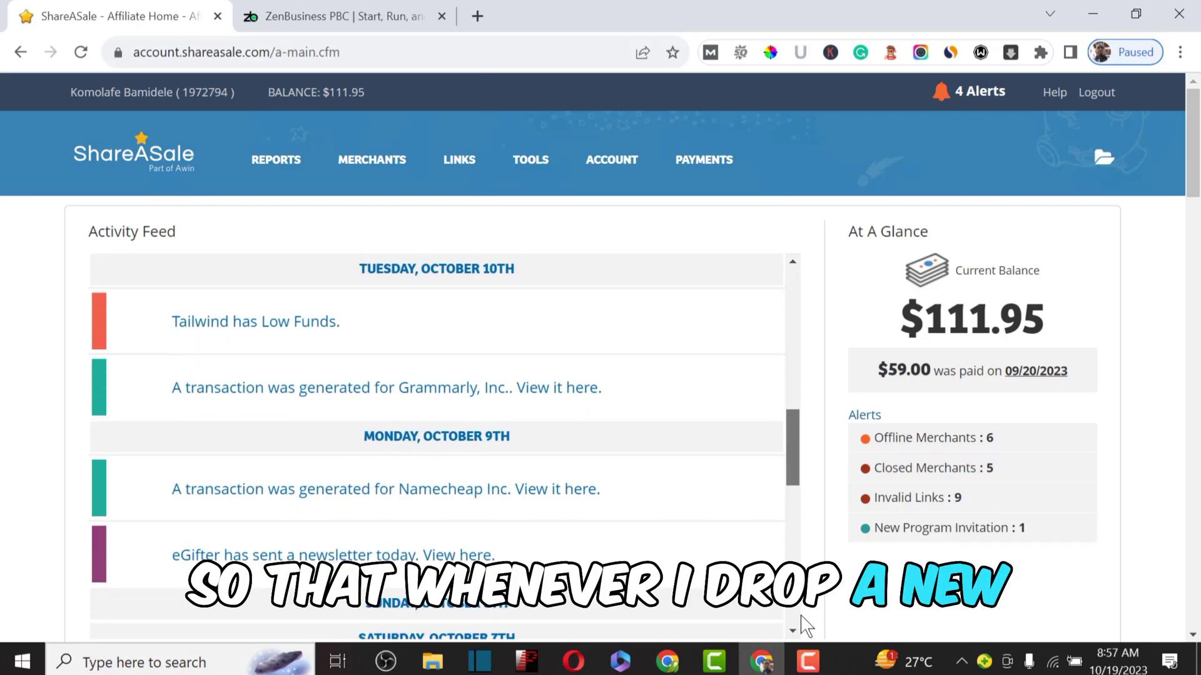
scroll(794, 625, "down", 4)
scroll(797, 619, "up", 5)
scroll(798, 616, "down", 6)
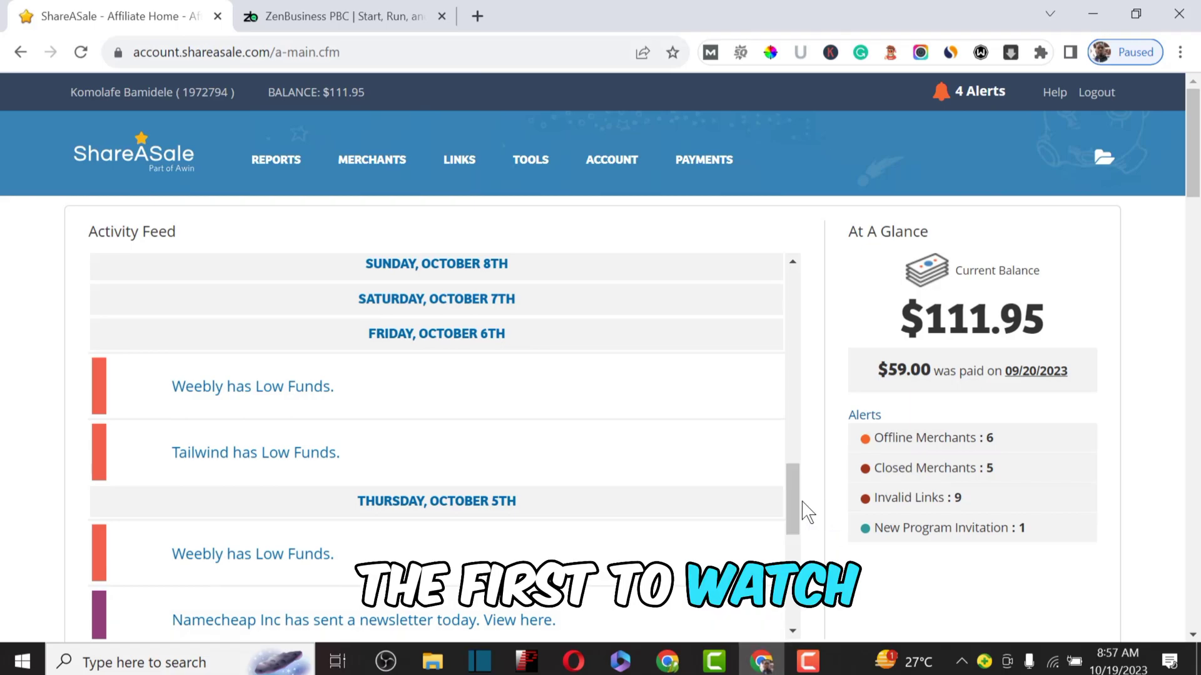
scroll(791, 519, "down", 7)
scroll(798, 622, "down", 3)
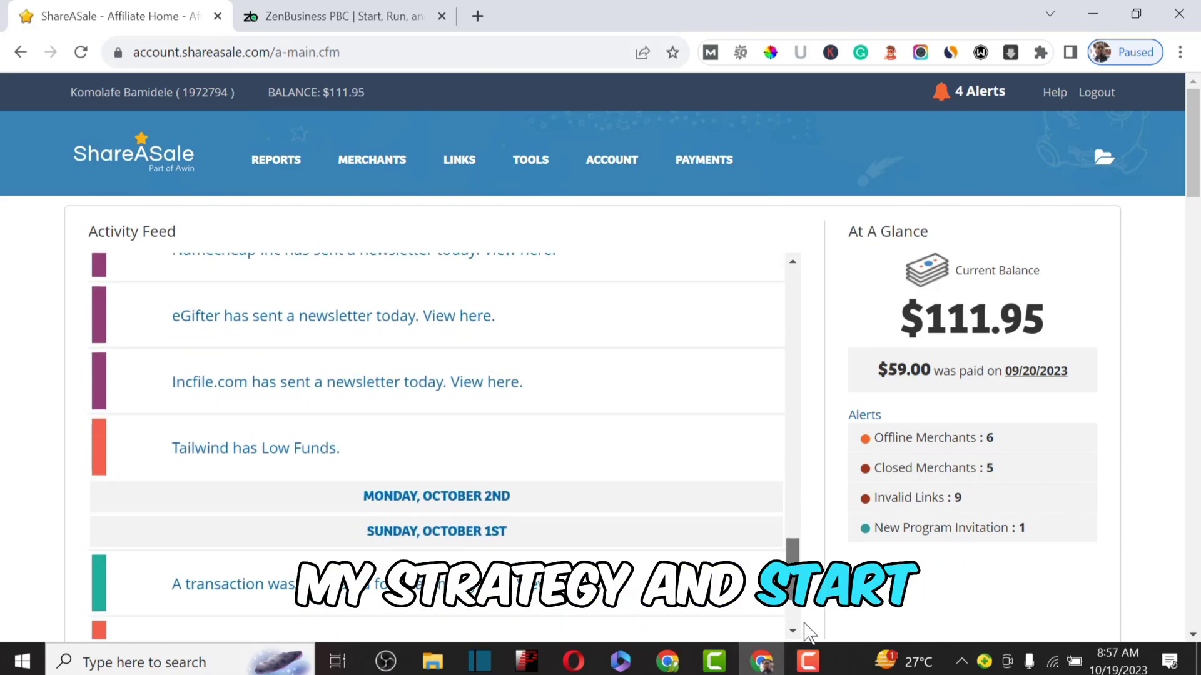
scroll(807, 631, "down", 1)
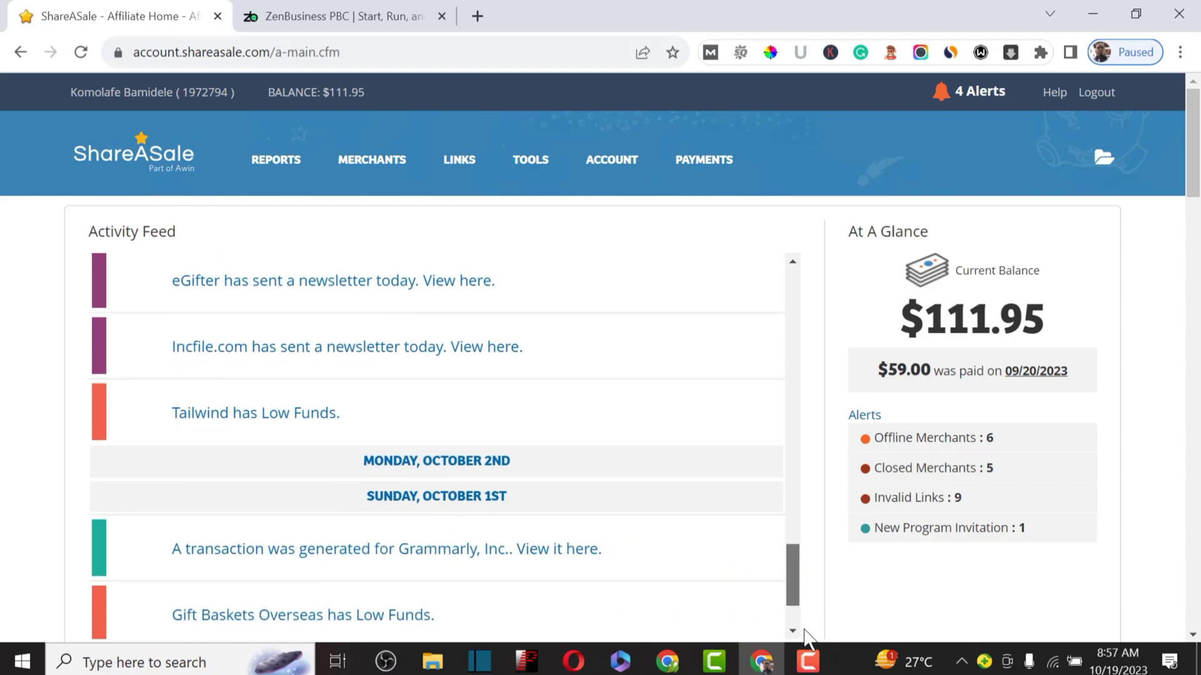
scroll(750, 402, "up", 1)
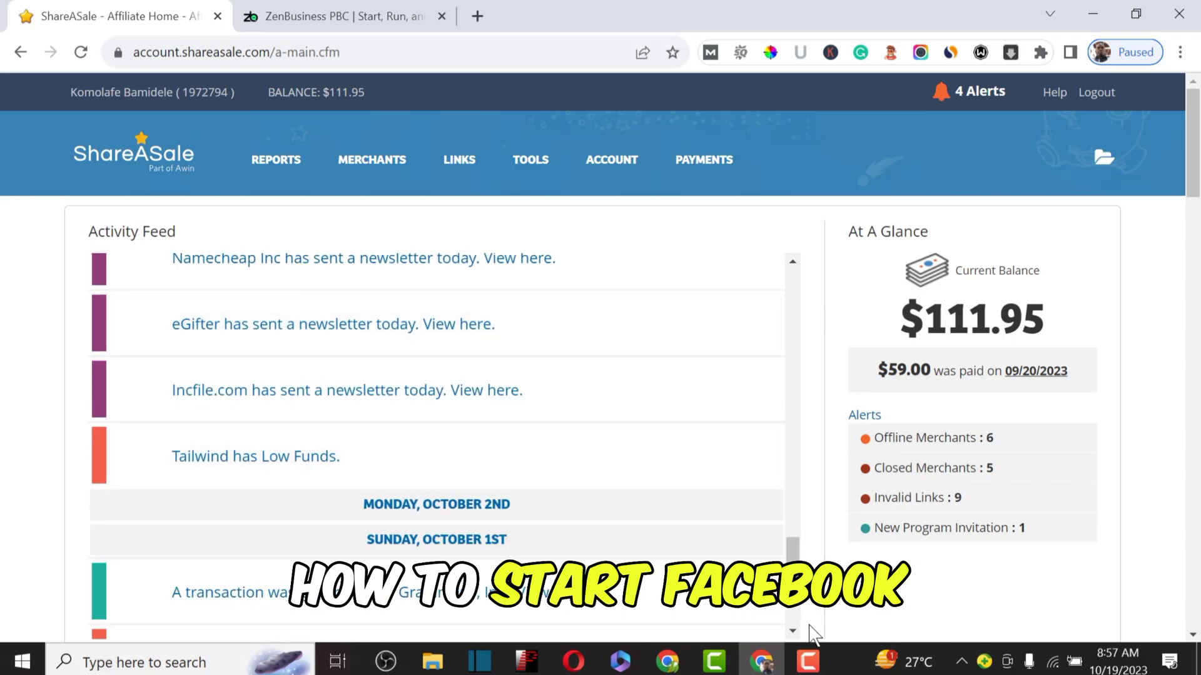